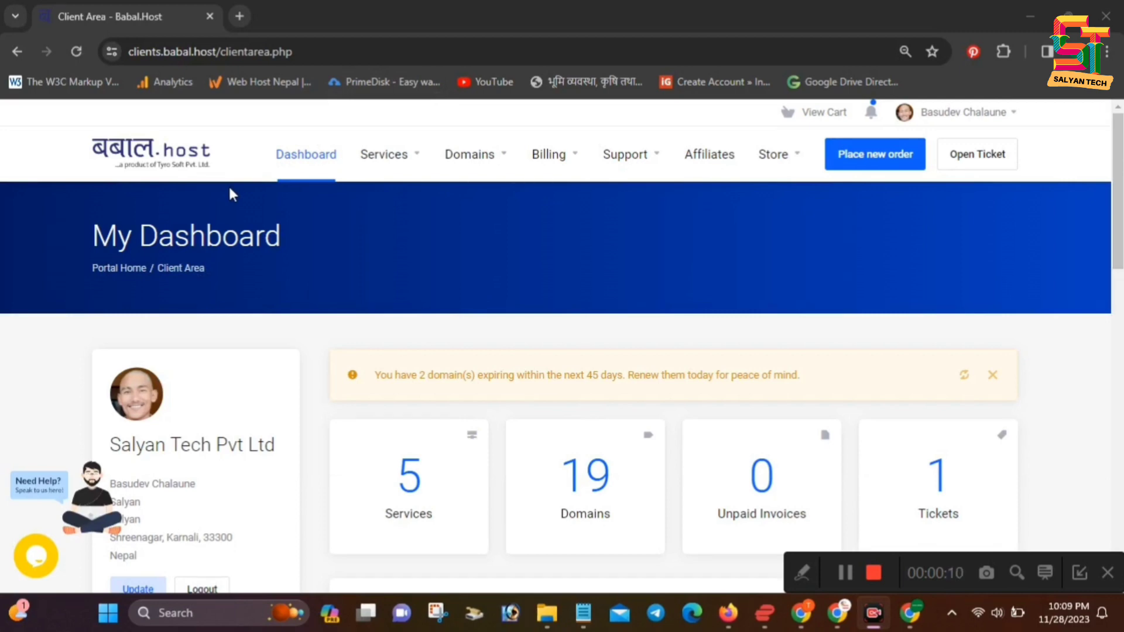
Scroll the dashboard showing 5 services, 19 domains, 0 unpaid invoices and 1 ticket
scroll(228, 184, down, 1)
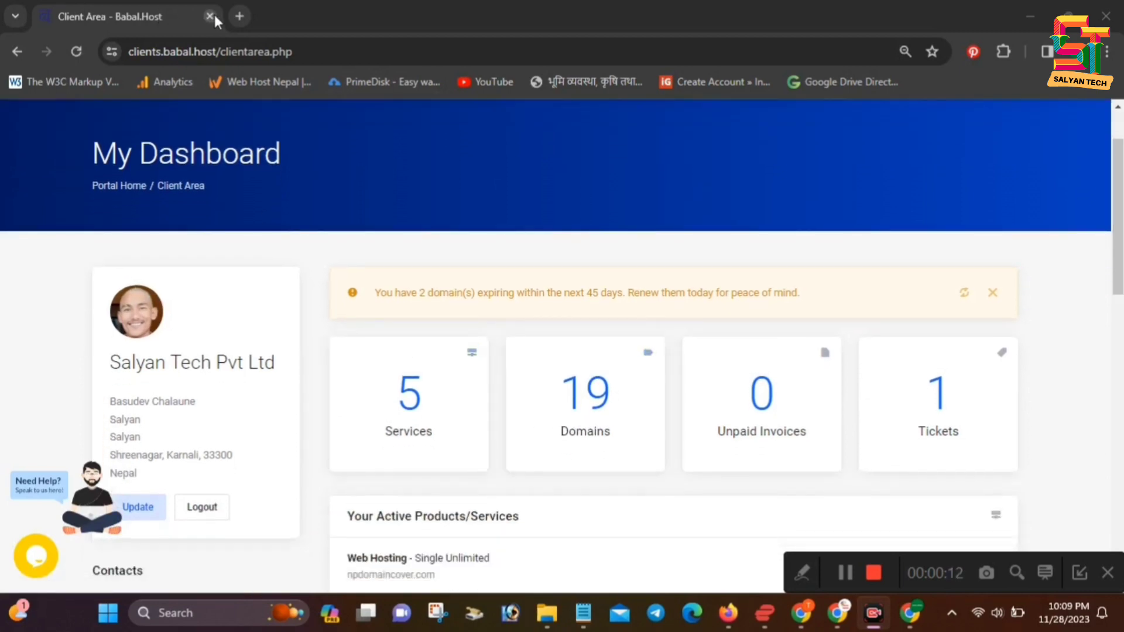
click(239, 17)
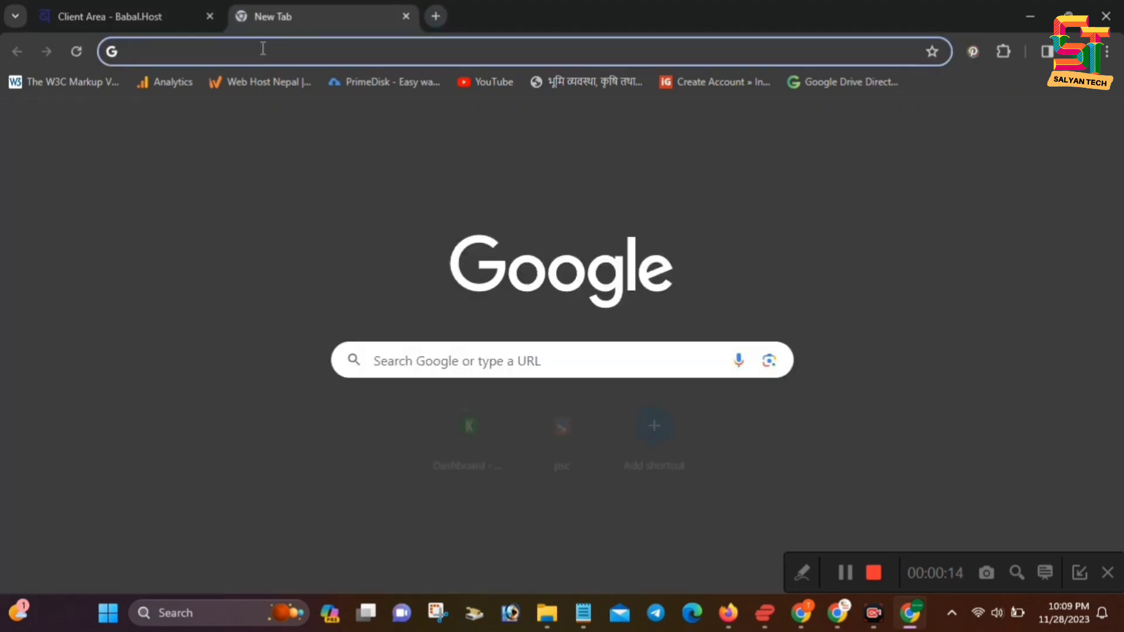
text(doamin)
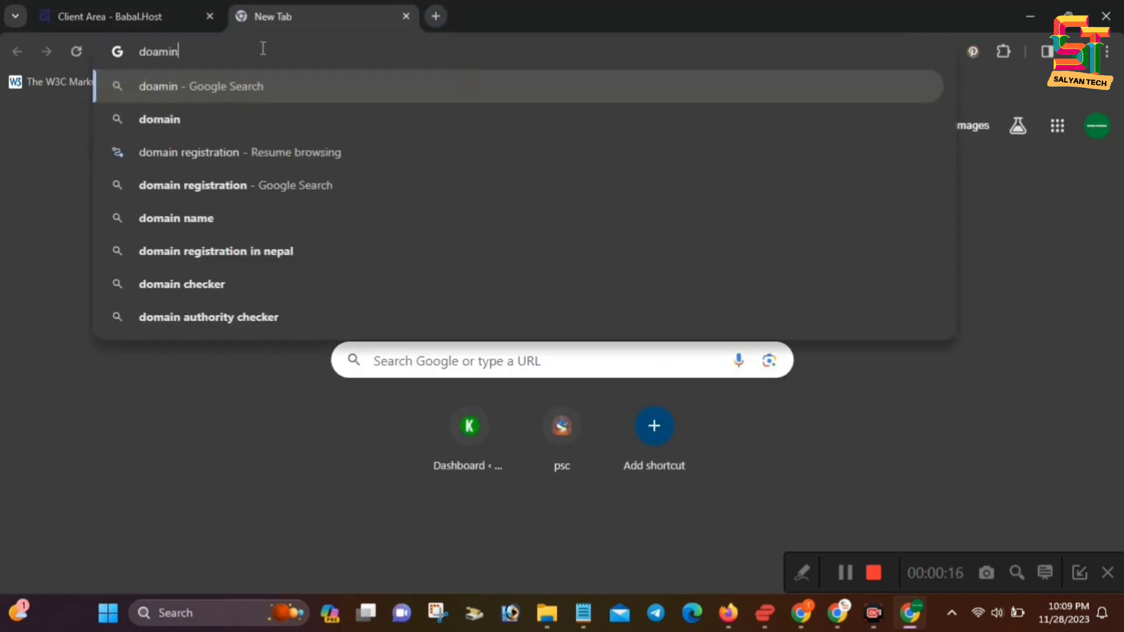
text(=)
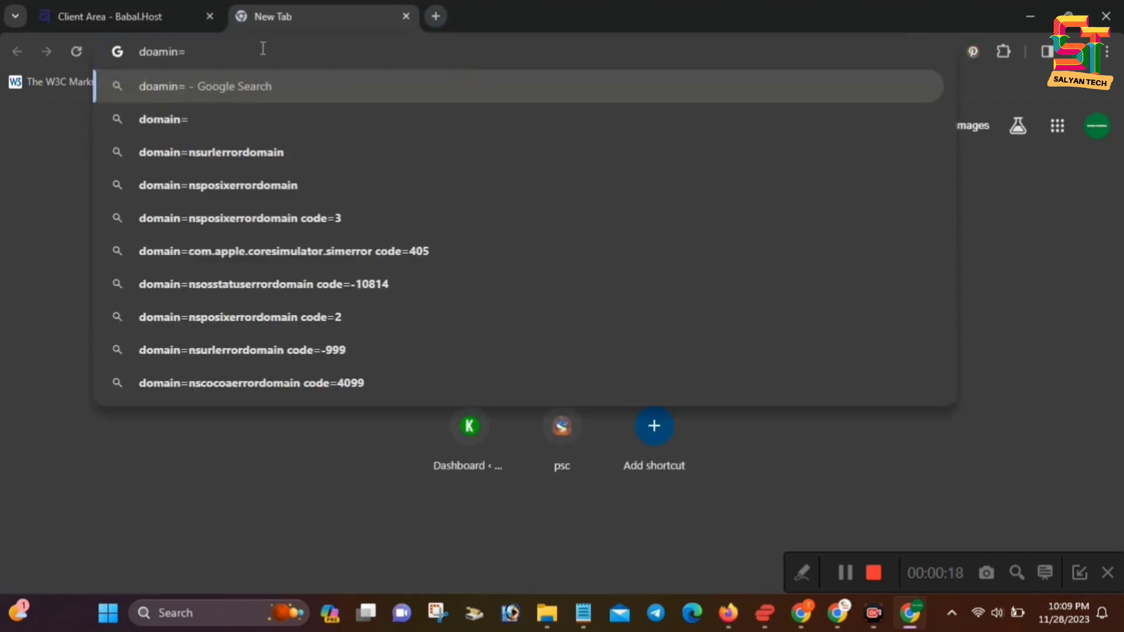
text( hosting)
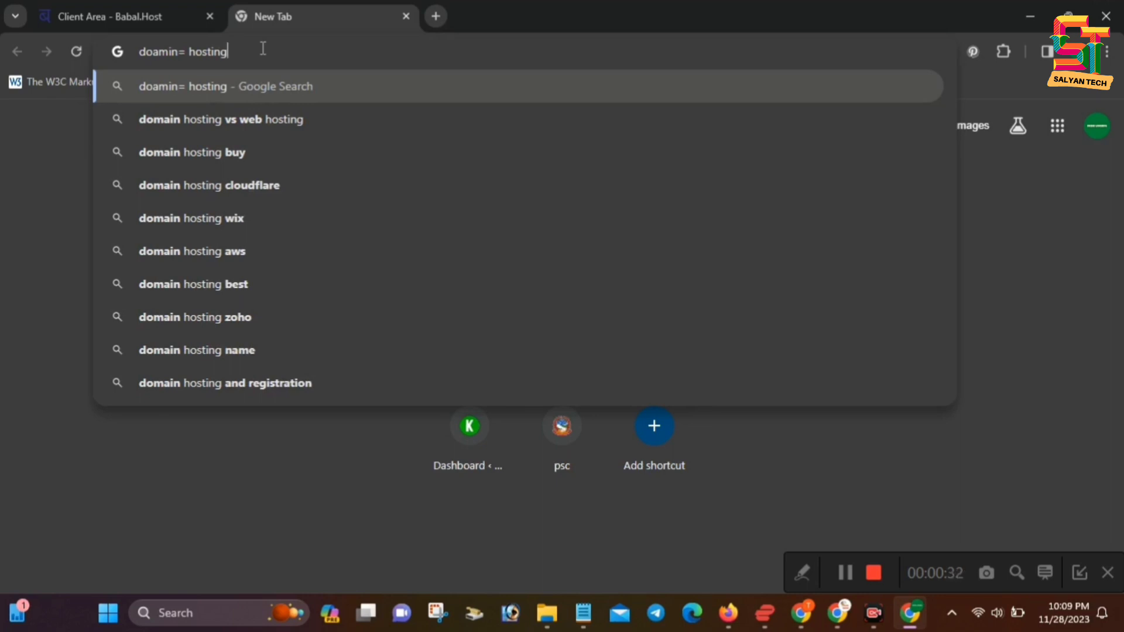
click(88, 20)
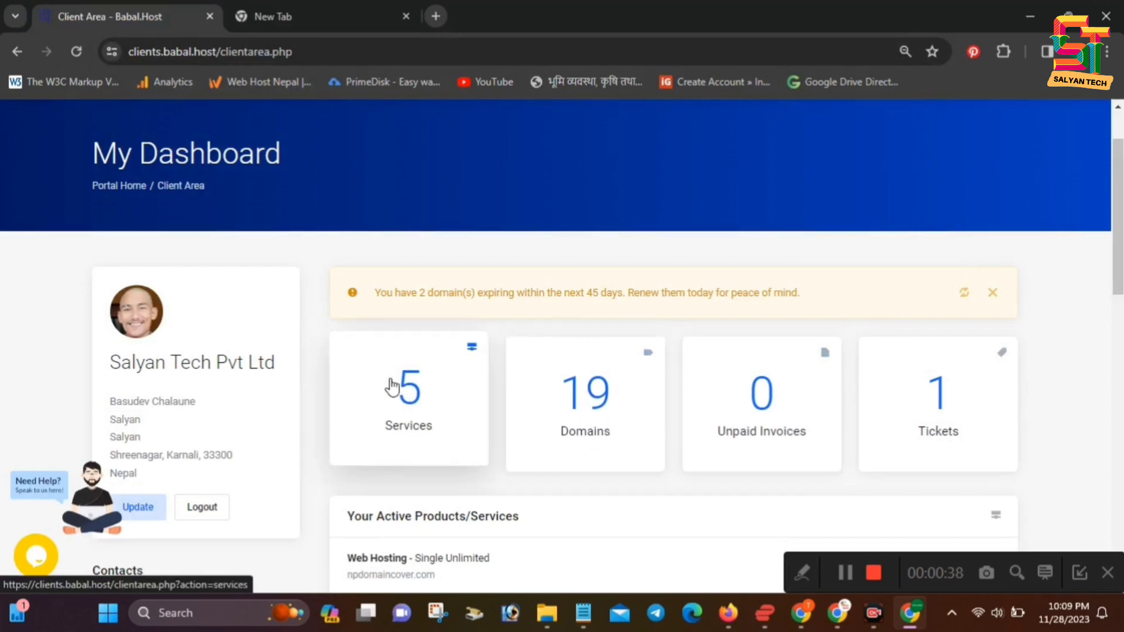
click(295, 8)
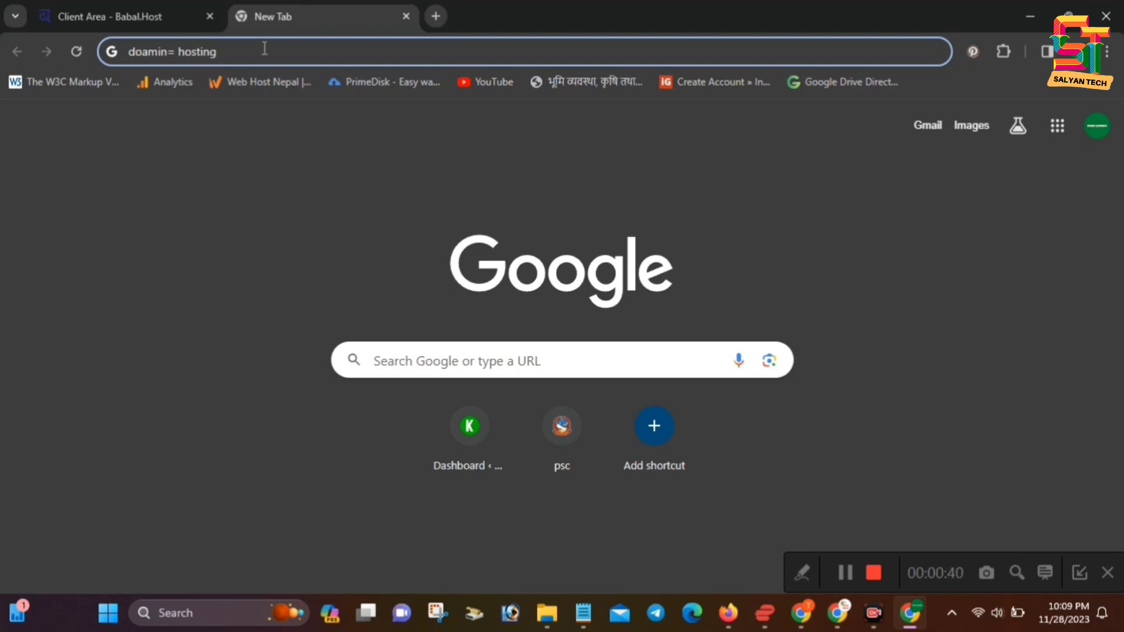
drag(218, 52, 128, 52)
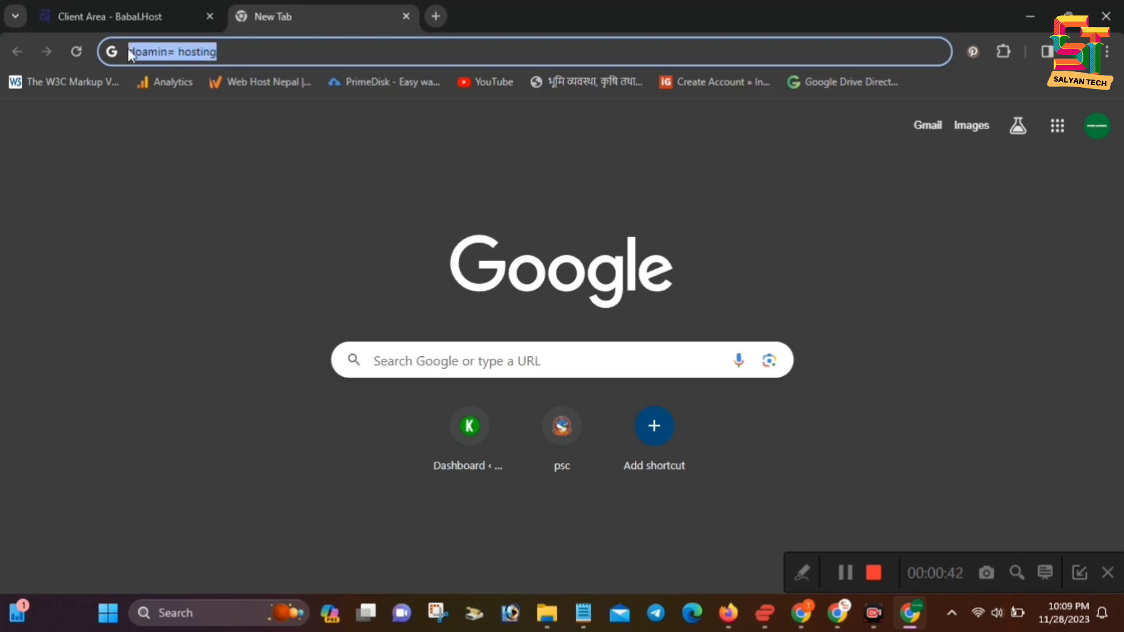
key(BackSpace)
text(webhostnepal.com)
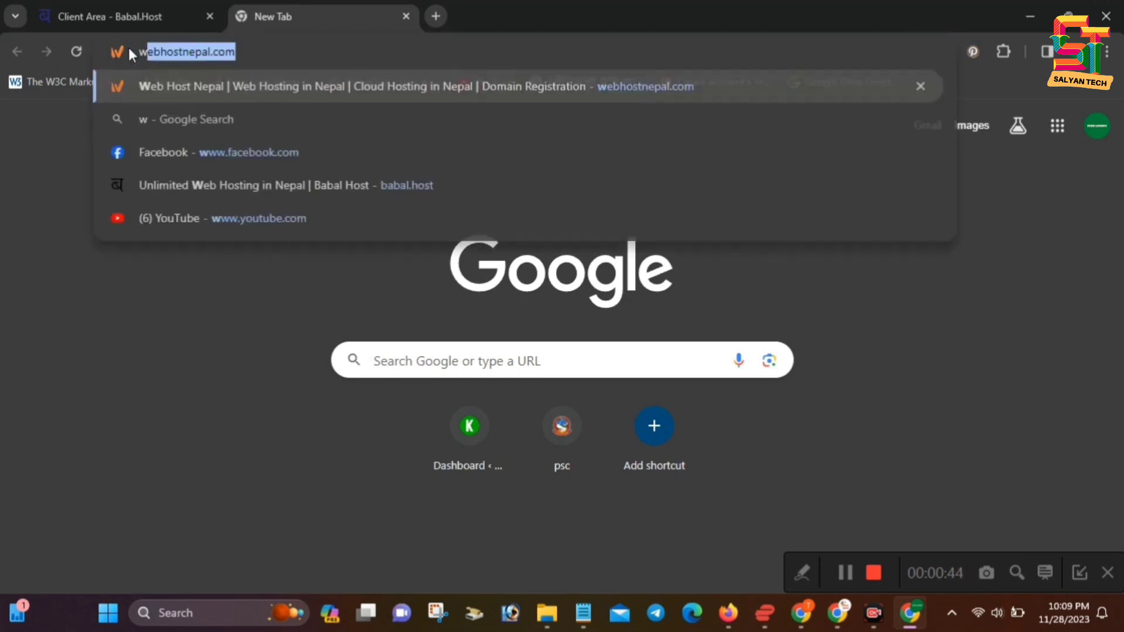
key(Return)
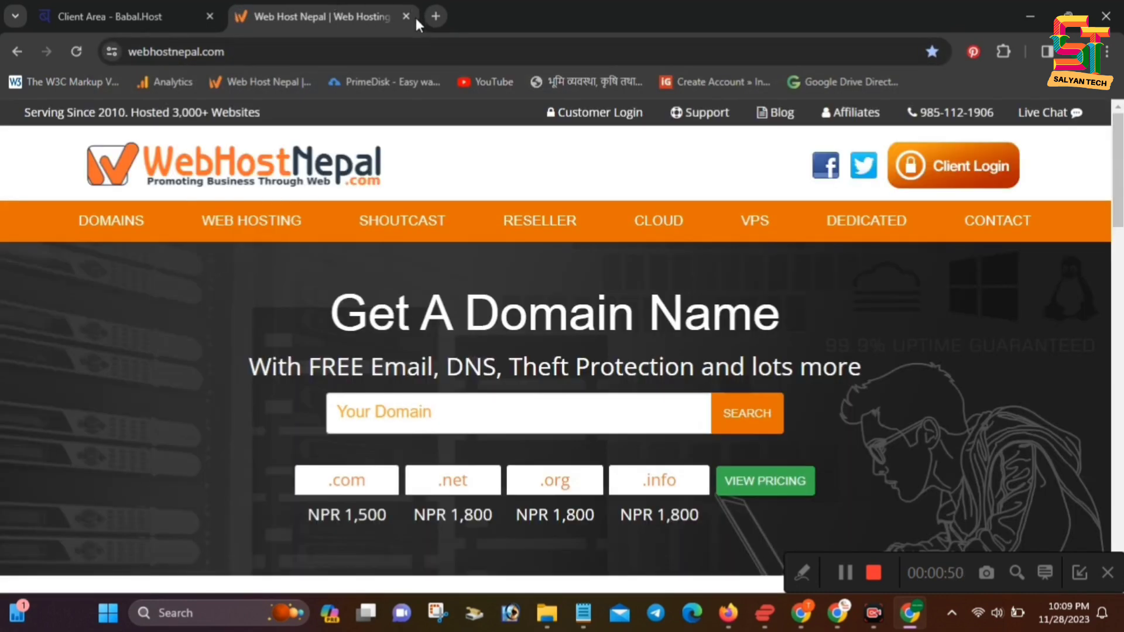
click(406, 17)
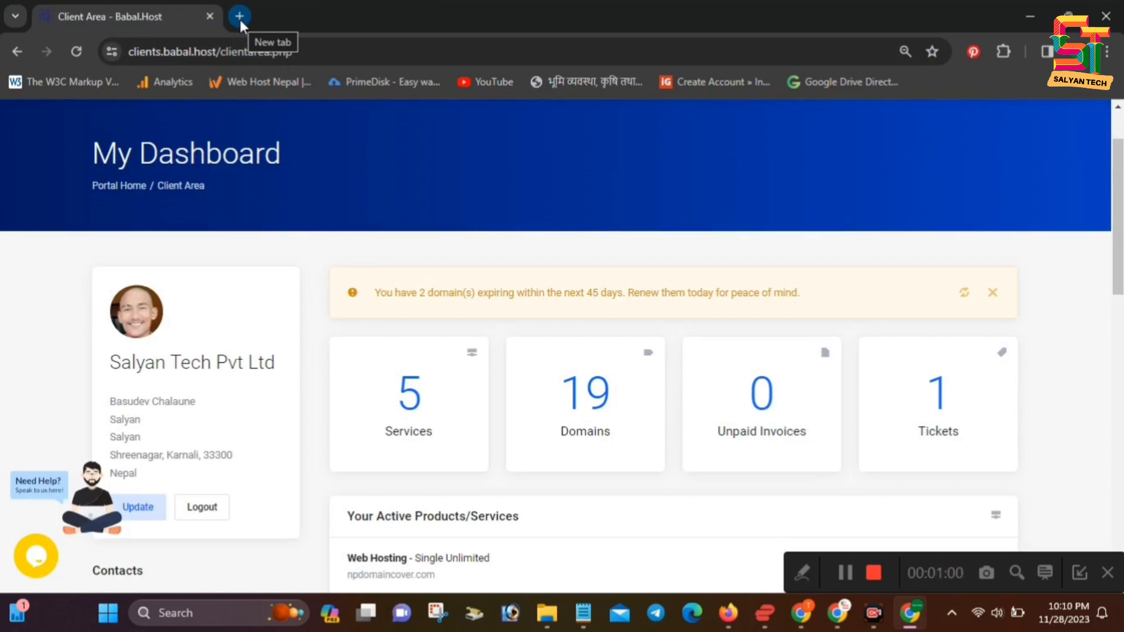
Go to the Web Hosting order page from the Store menu
scroll(442, 351, up, 2)
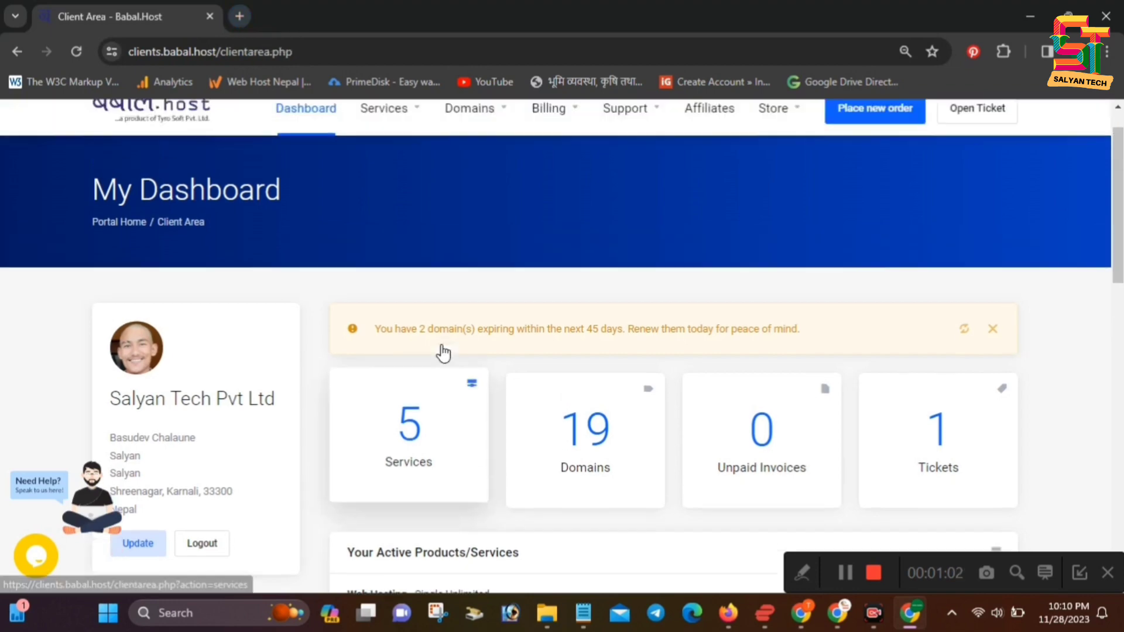
click(416, 165)
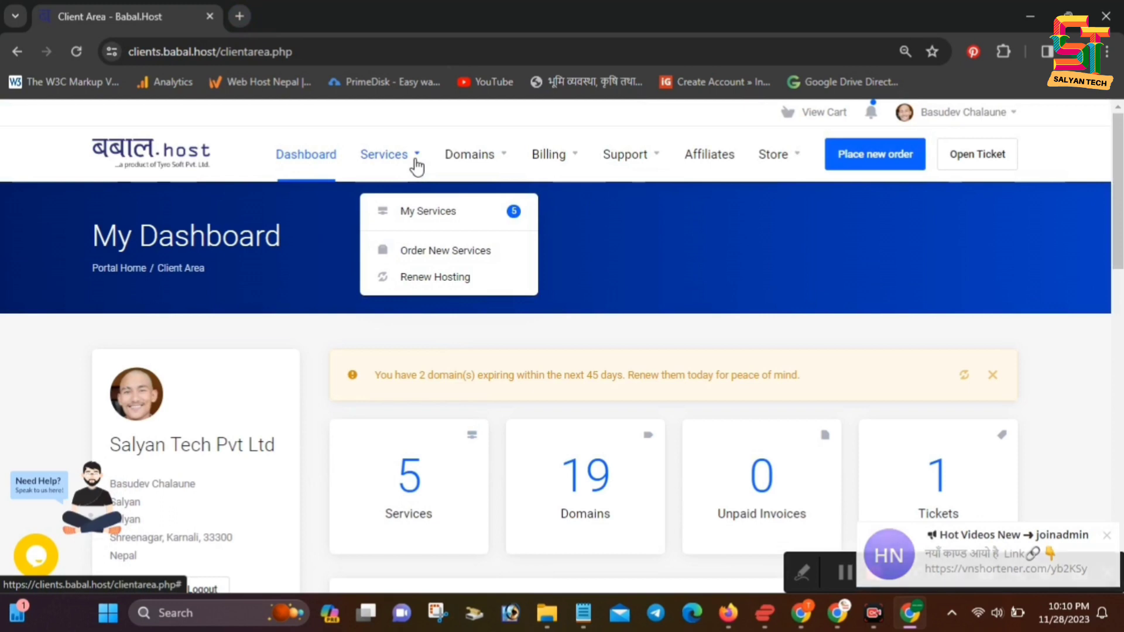
click(448, 255)
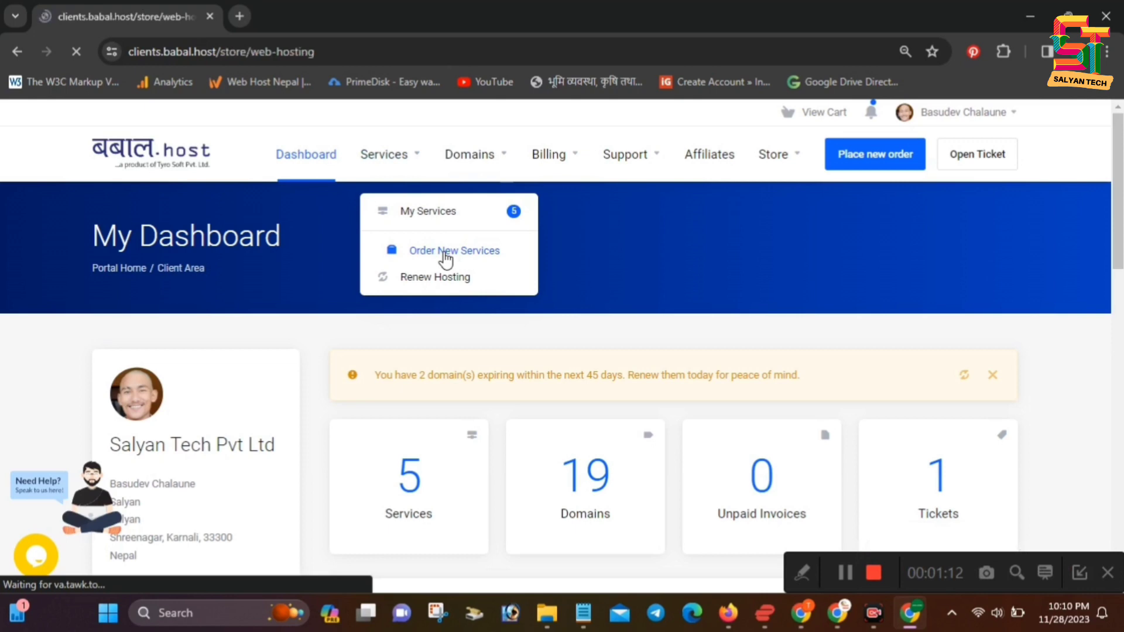
Scroll through the Single Unlimited, Babal Unlimited and WordPress Starter plan cards to Order Now
scroll(495, 368, down, 4)
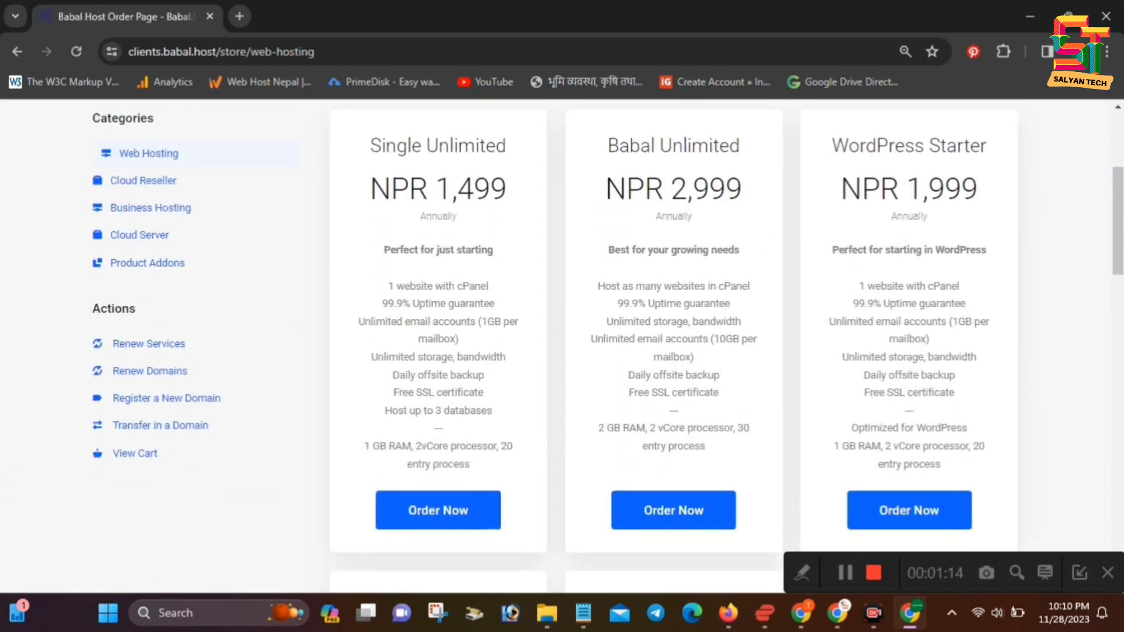
scroll(996, 348, up, 3)
scroll(820, 357, down, 4)
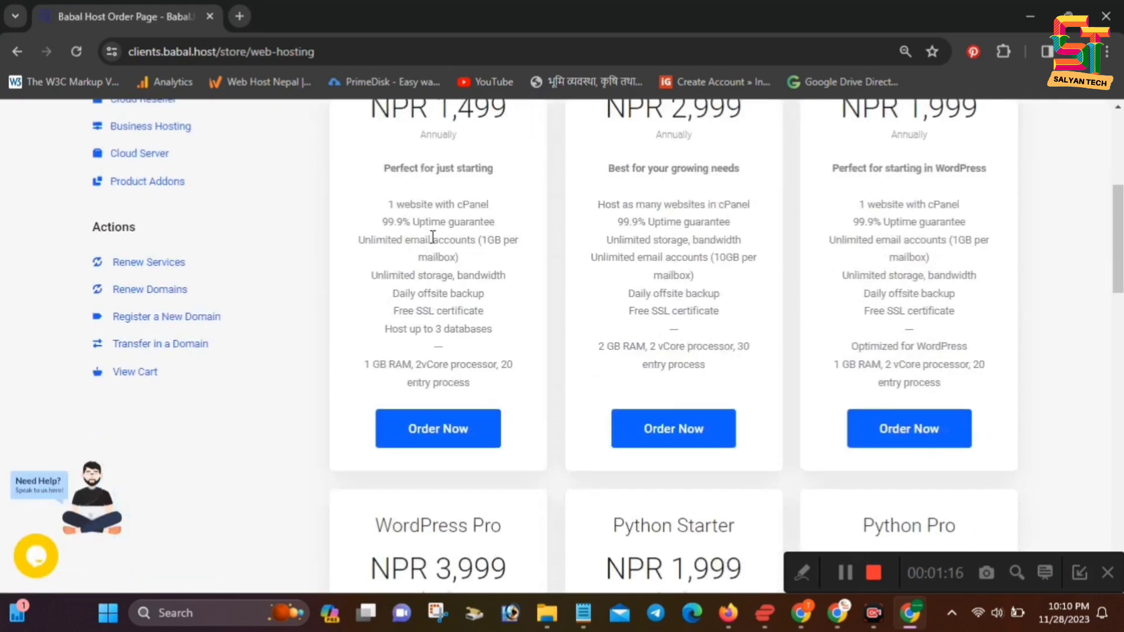
scroll(431, 237, up, 3)
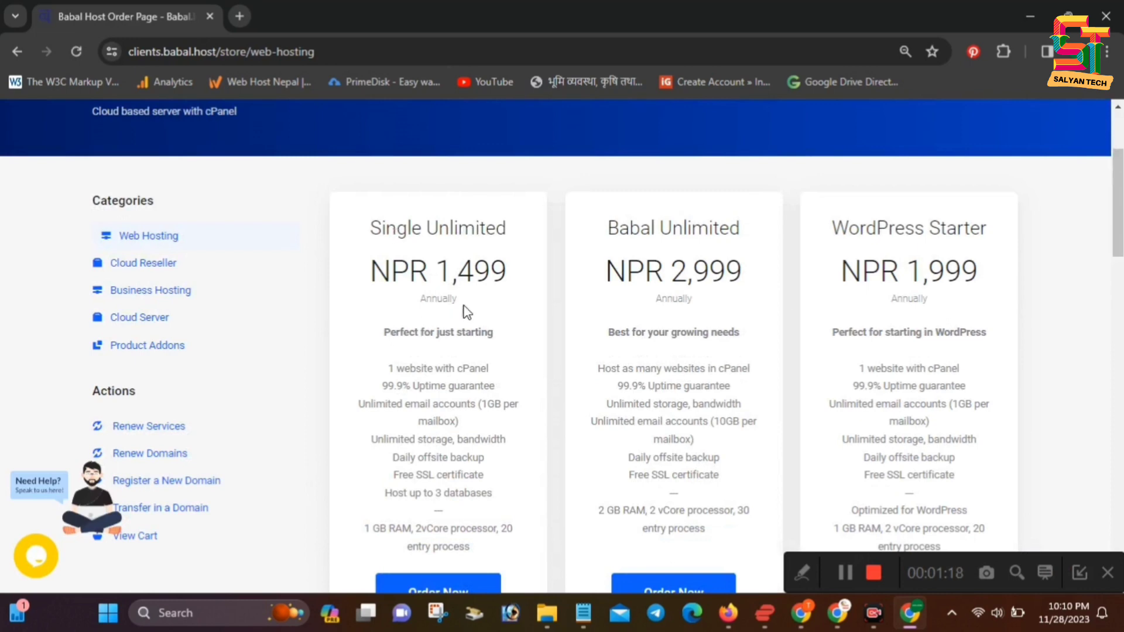
scroll(455, 374, down, 1)
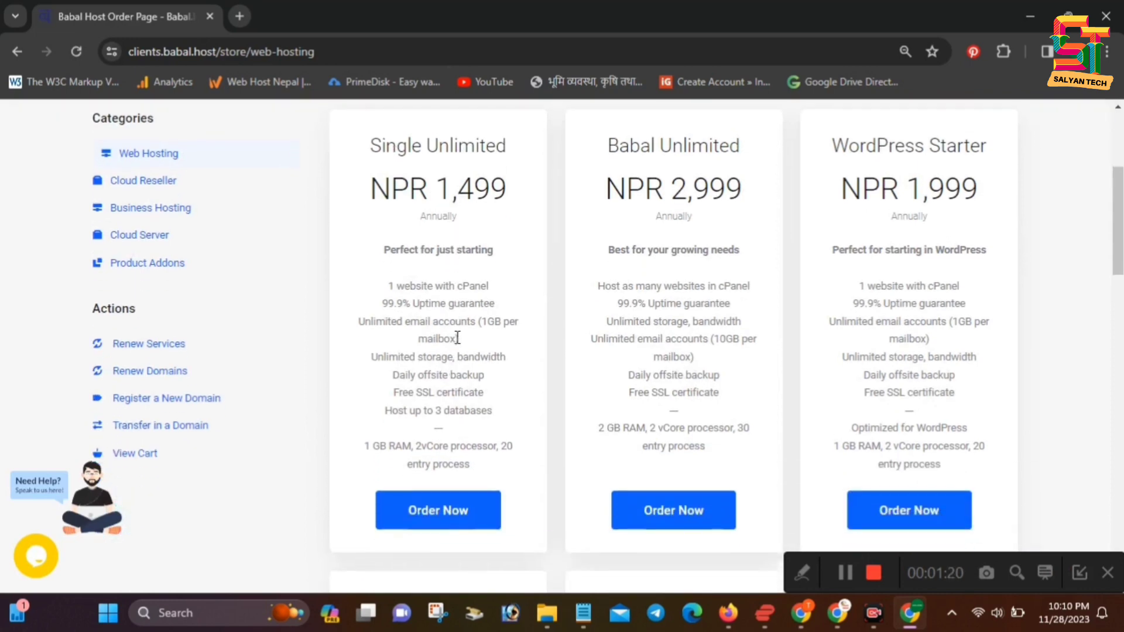
scroll(450, 370, up, 2)
scroll(468, 366, down, 6)
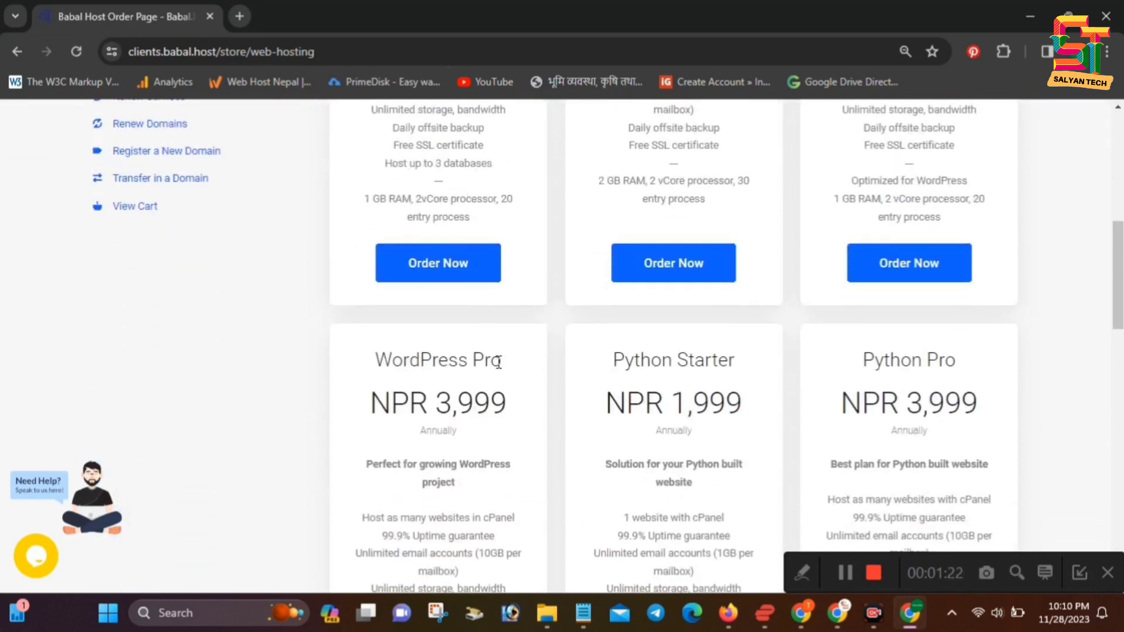
scroll(582, 344, down, 5)
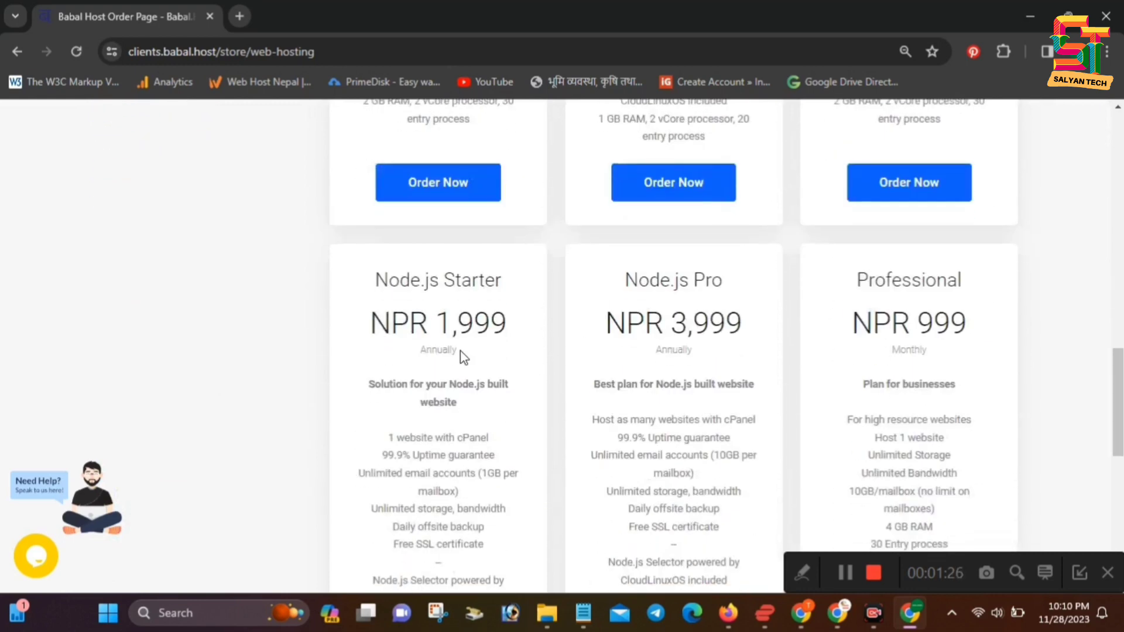
scroll(463, 354, down, 7)
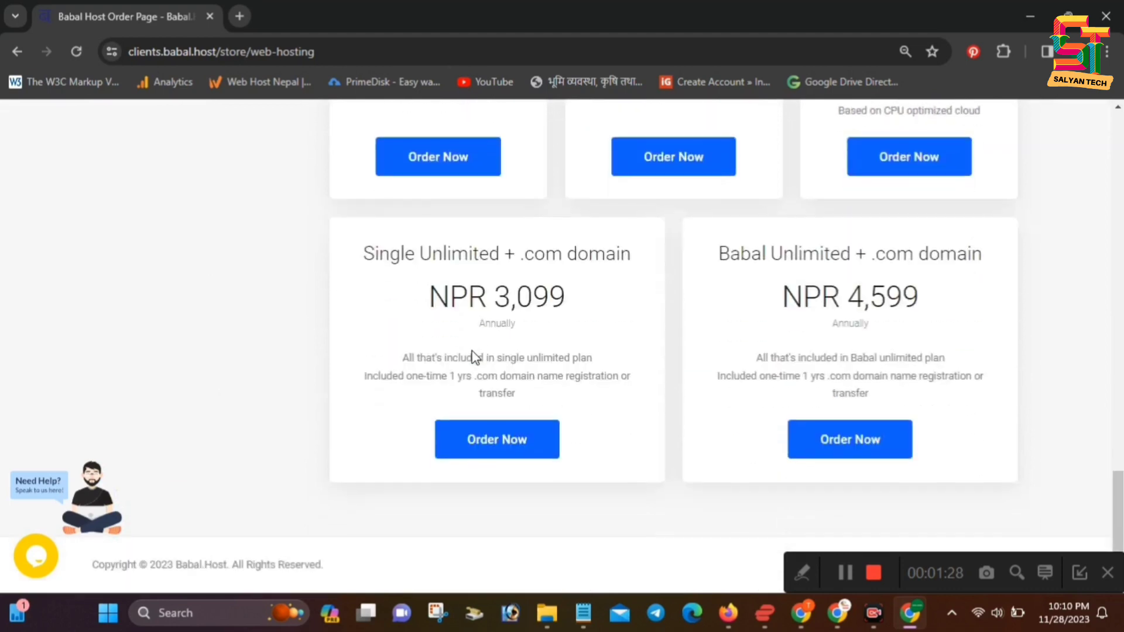
scroll(472, 354, up, 5)
scroll(472, 355, up, 8)
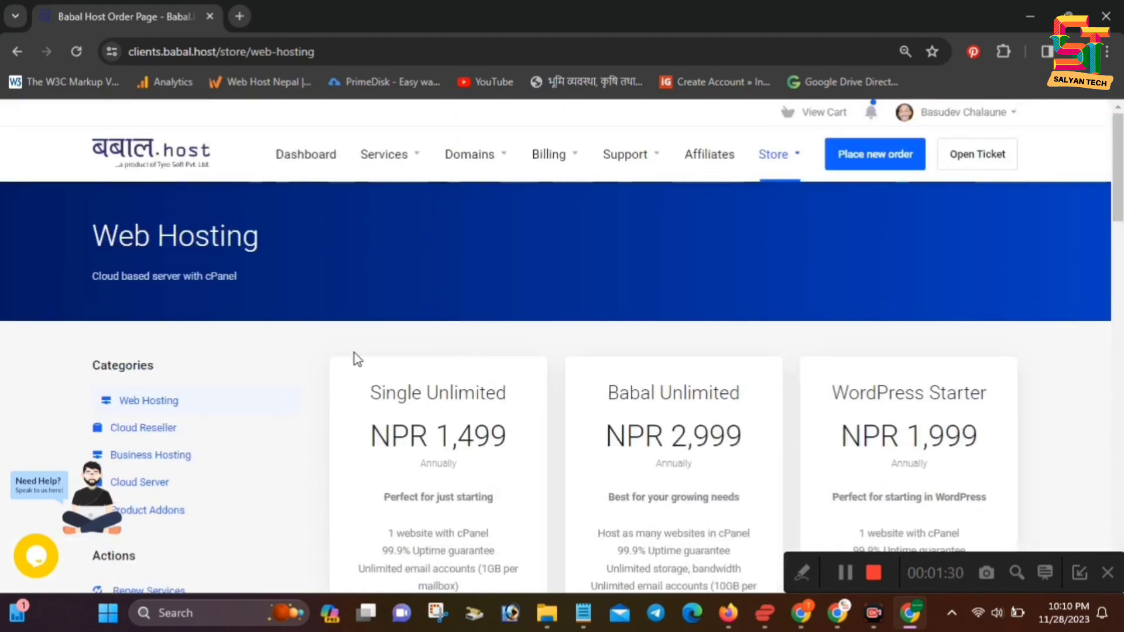
scroll(450, 356, down, 1)
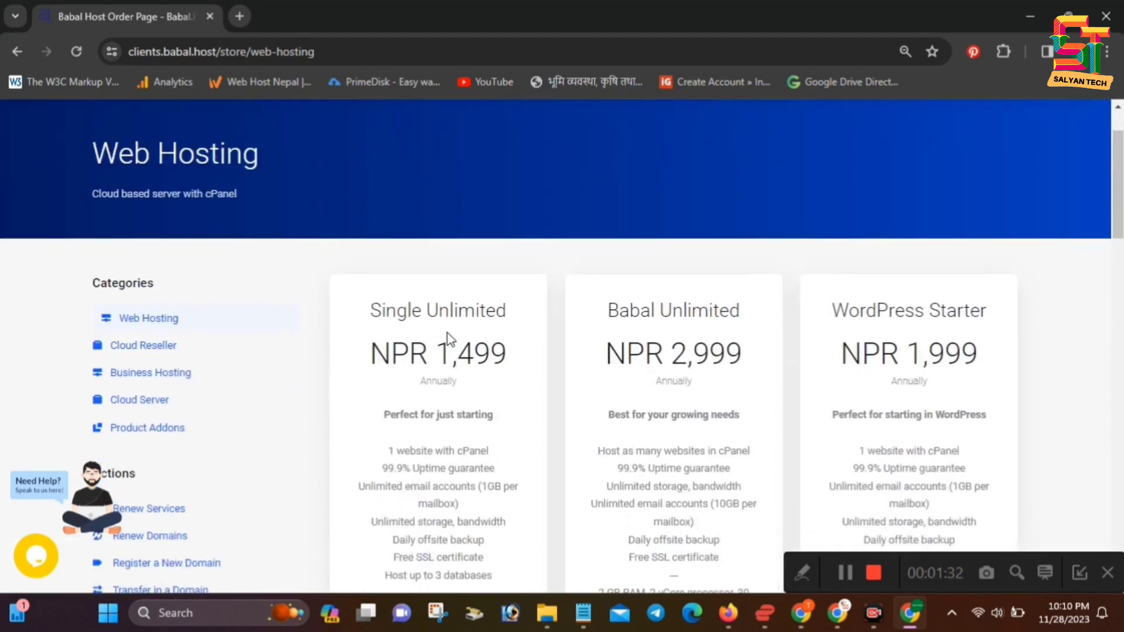
scroll(146, 381, down, 1)
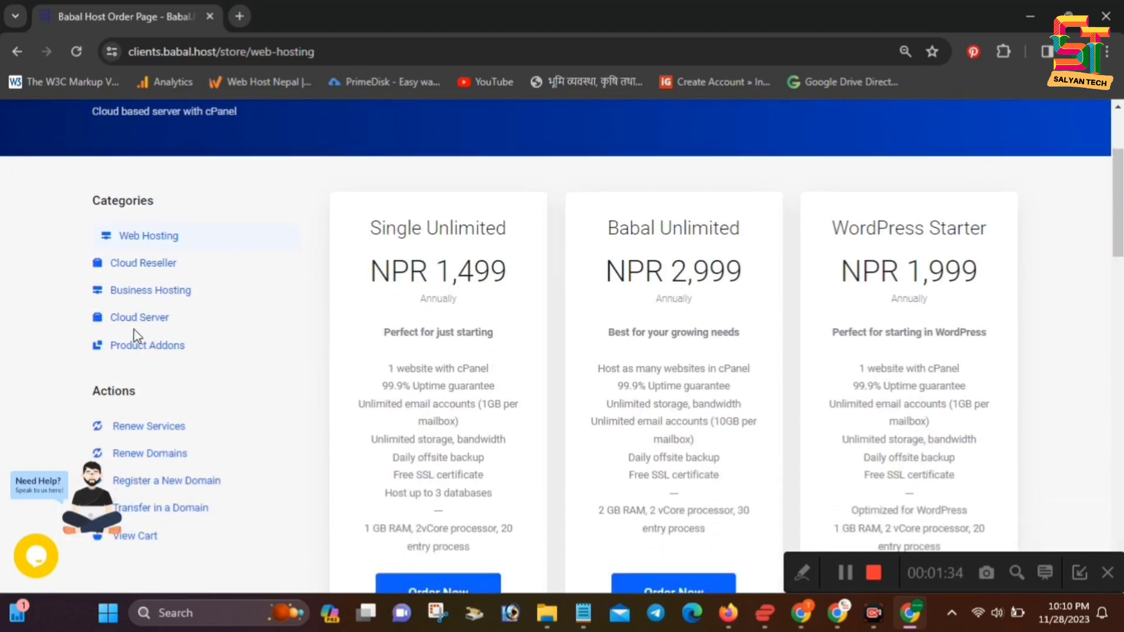
scroll(149, 302, down, 2)
scroll(147, 310, up, 1)
scroll(158, 351, down, 1)
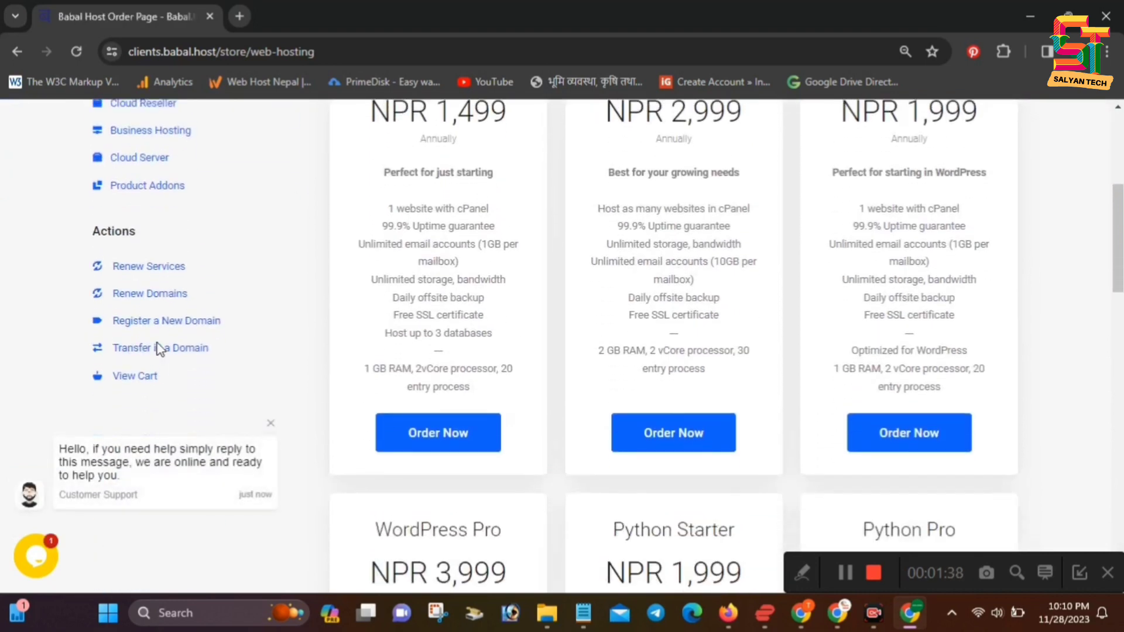
scroll(159, 349, up, 3)
scroll(342, 383, down, 2)
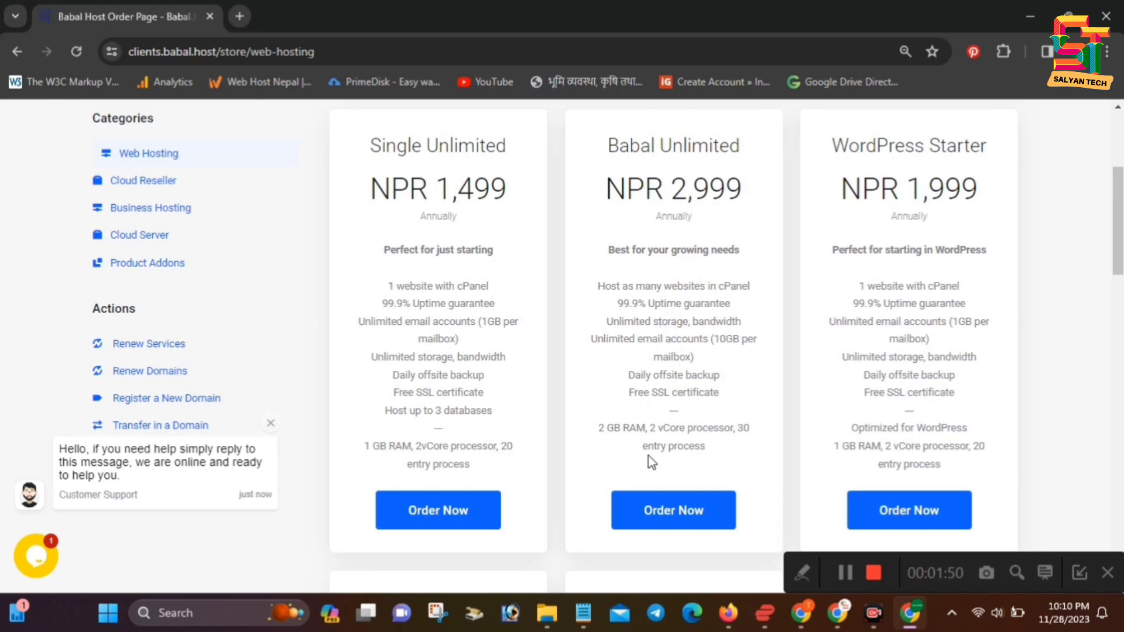
scroll(673, 351, up, 2)
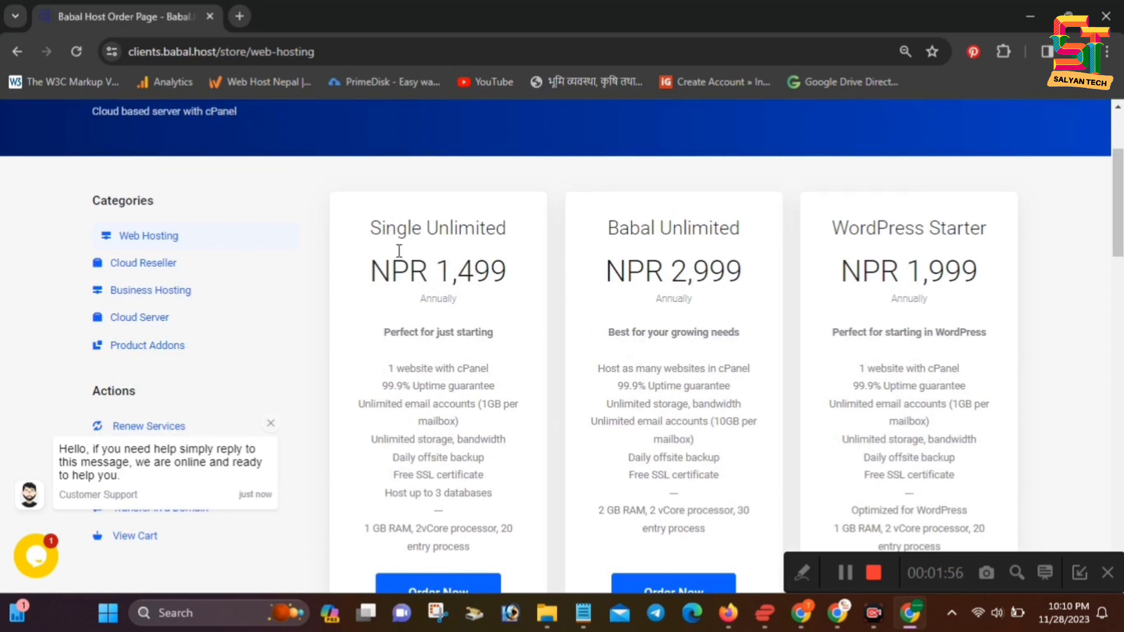
scroll(436, 328, down, 3)
scroll(439, 345, up, 4)
scroll(441, 396, down, 3)
scroll(479, 469, up, 2)
scroll(442, 410, down, 2)
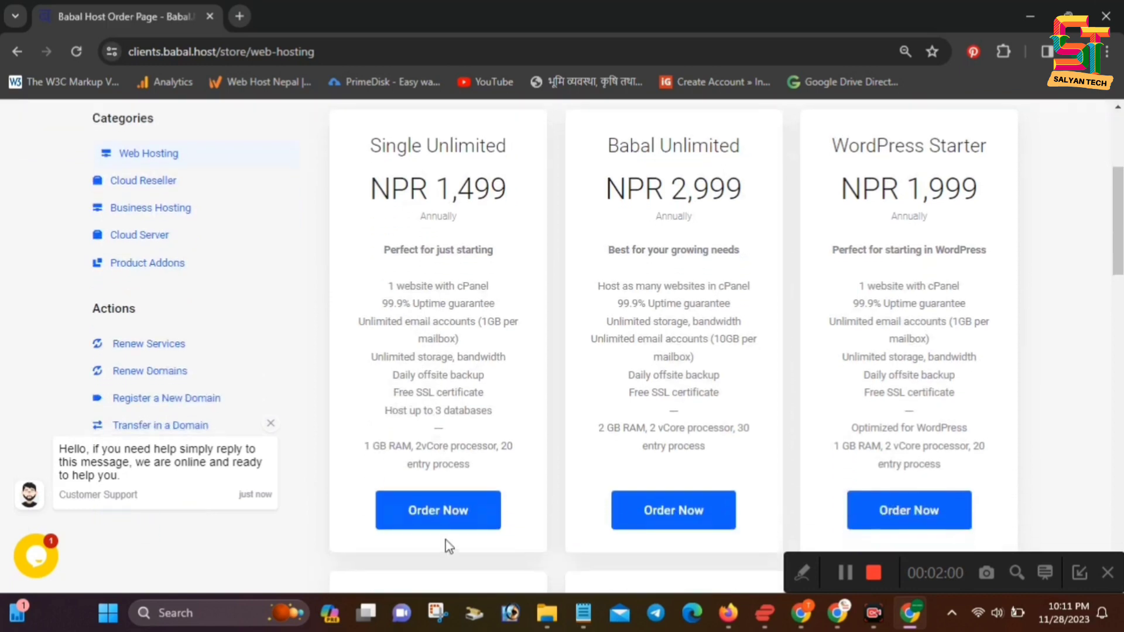
Order Single Unlimited, mark the babal.host/ address part, and bring up the Affiliates link menu
click(453, 520)
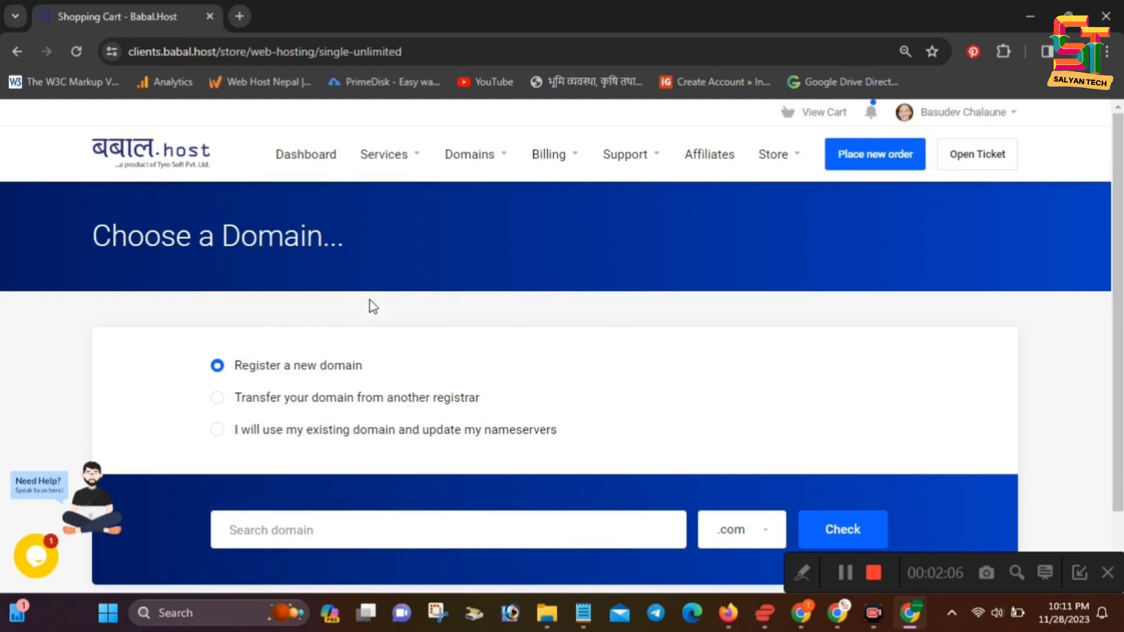
click(256, 49)
click(256, 51)
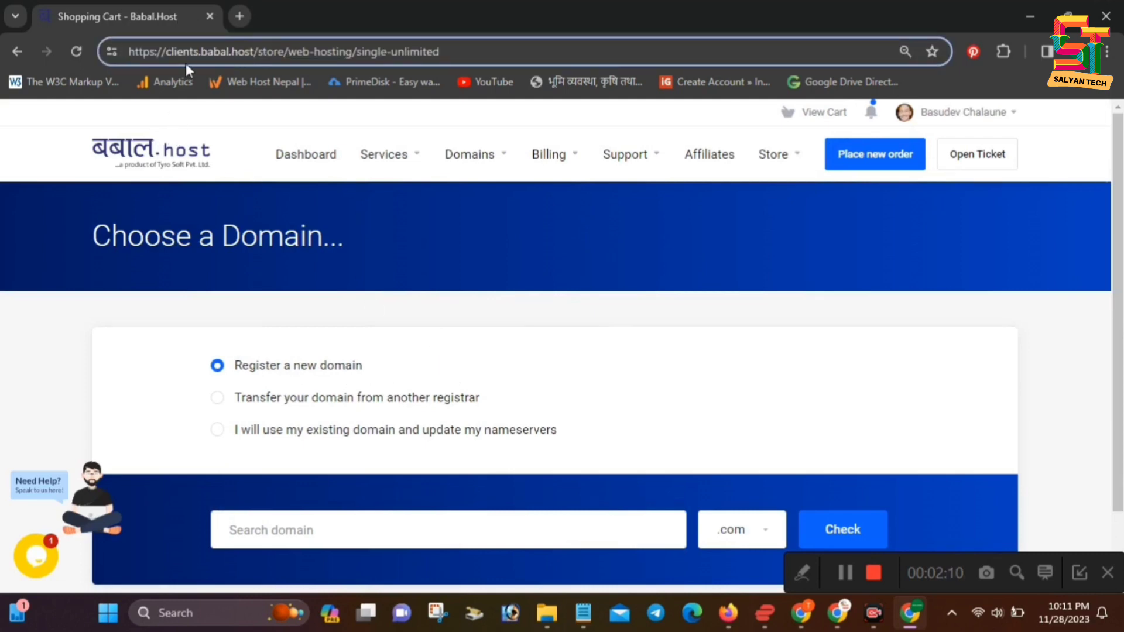
drag(199, 51, 259, 53)
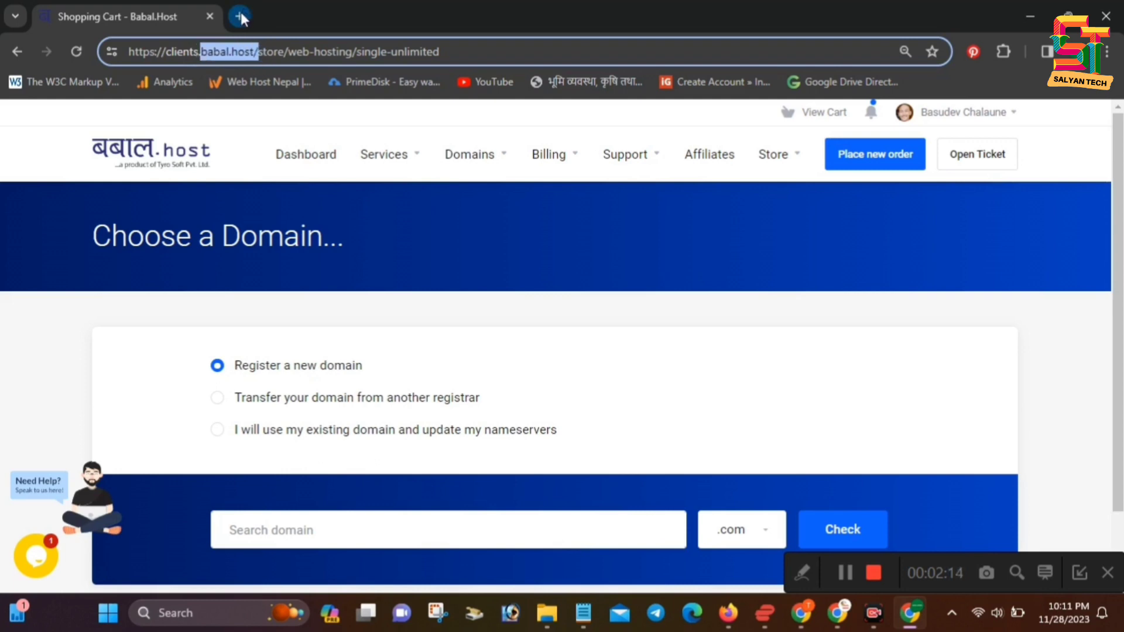
right_click(711, 156)
View Affiliates in a new tab, select the referral link, then return to Choose a Domain
click(726, 170)
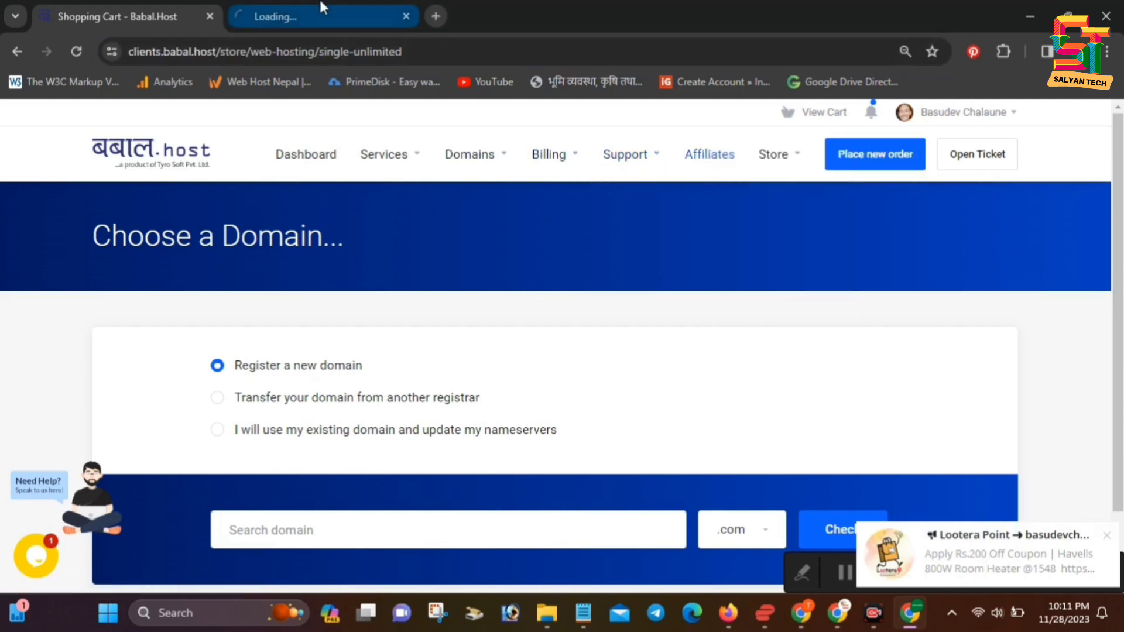
click(296, 12)
scroll(647, 394, down, 4)
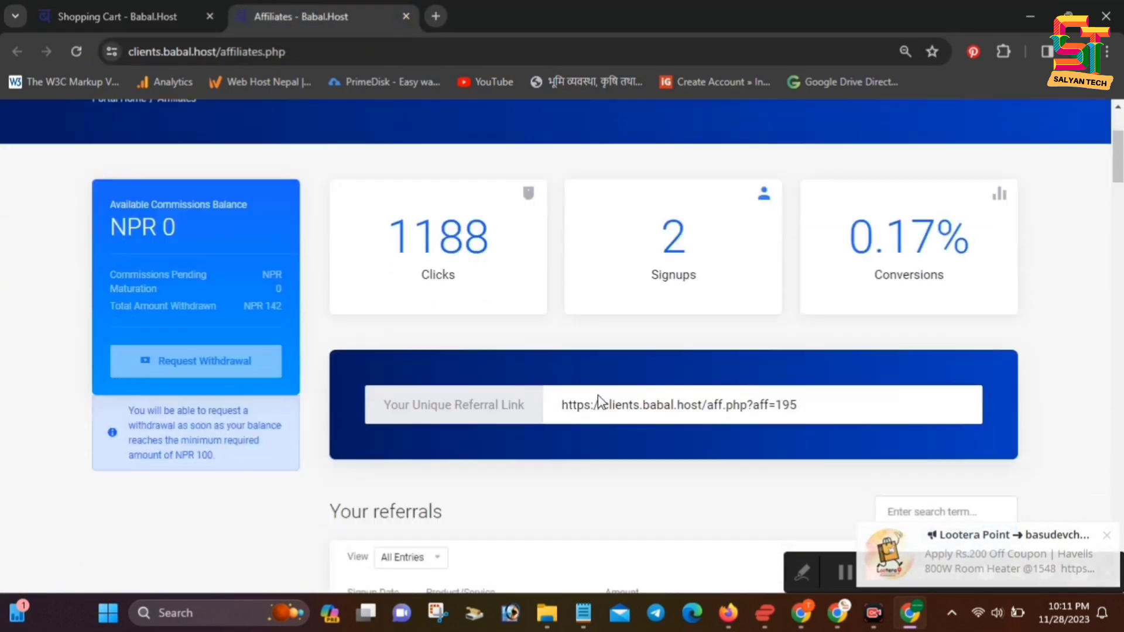
scroll(877, 269, up, 1)
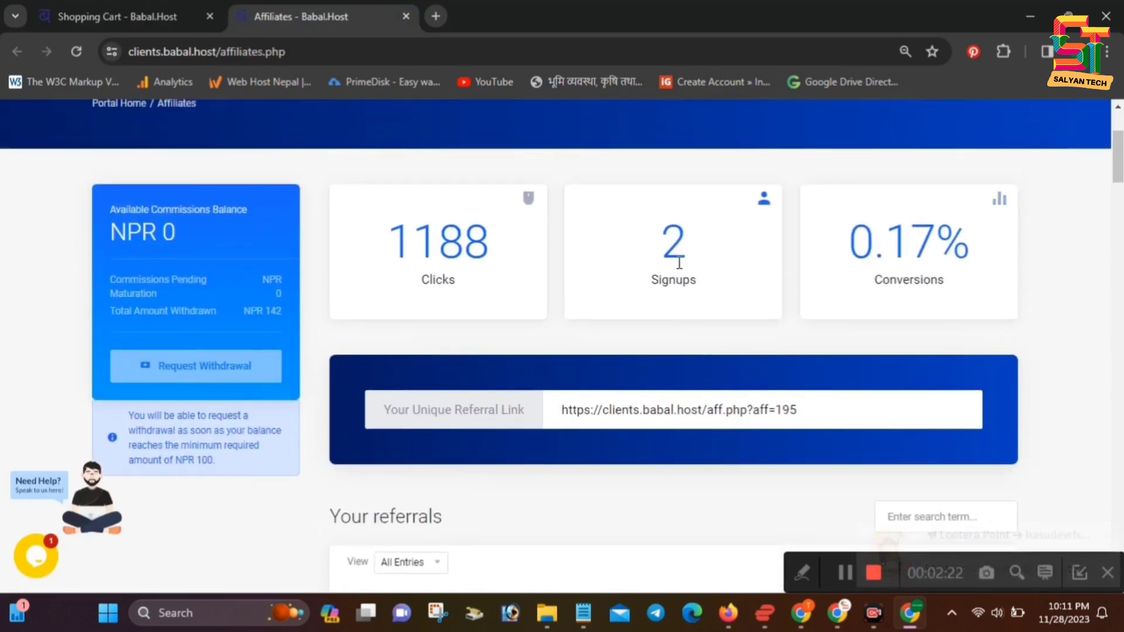
scroll(672, 276, down, 3)
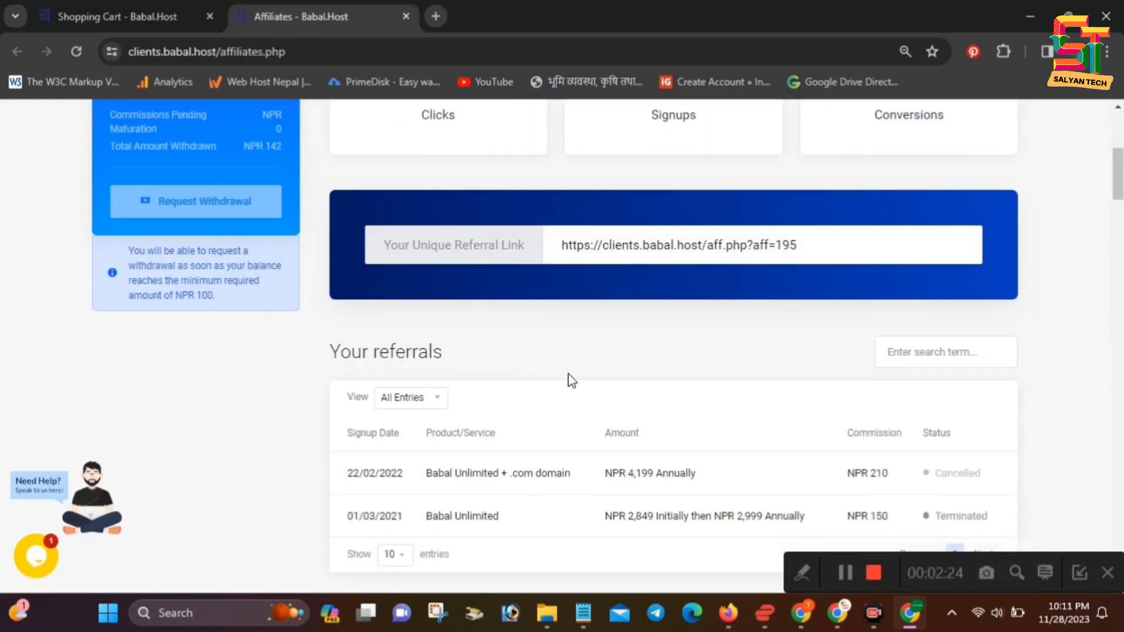
scroll(568, 378, up, 3)
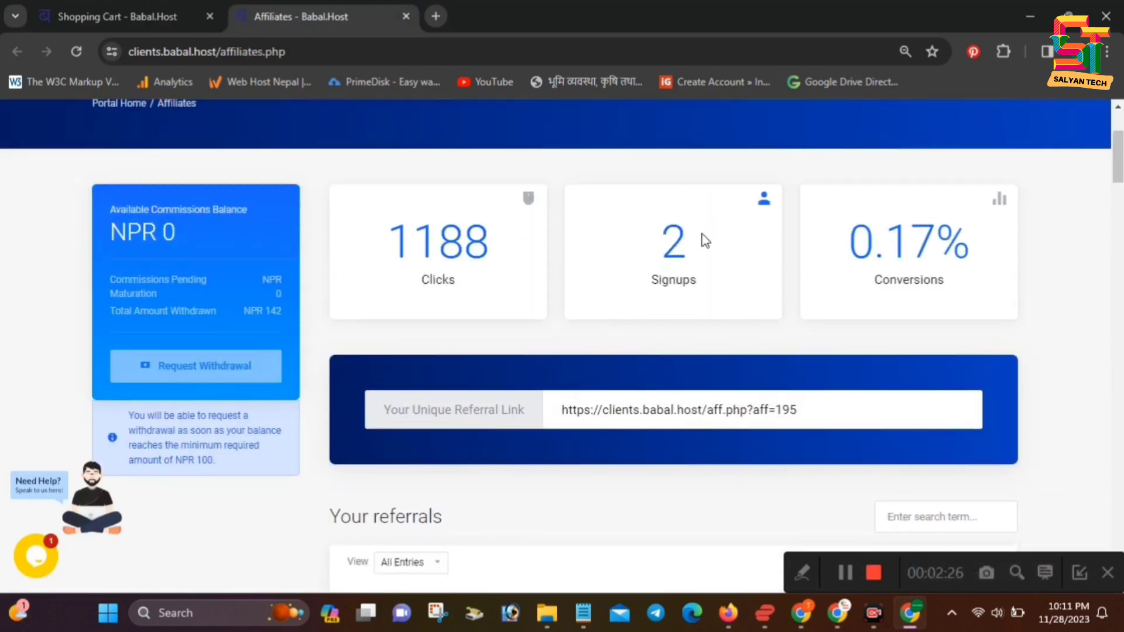
drag(835, 405, 551, 426)
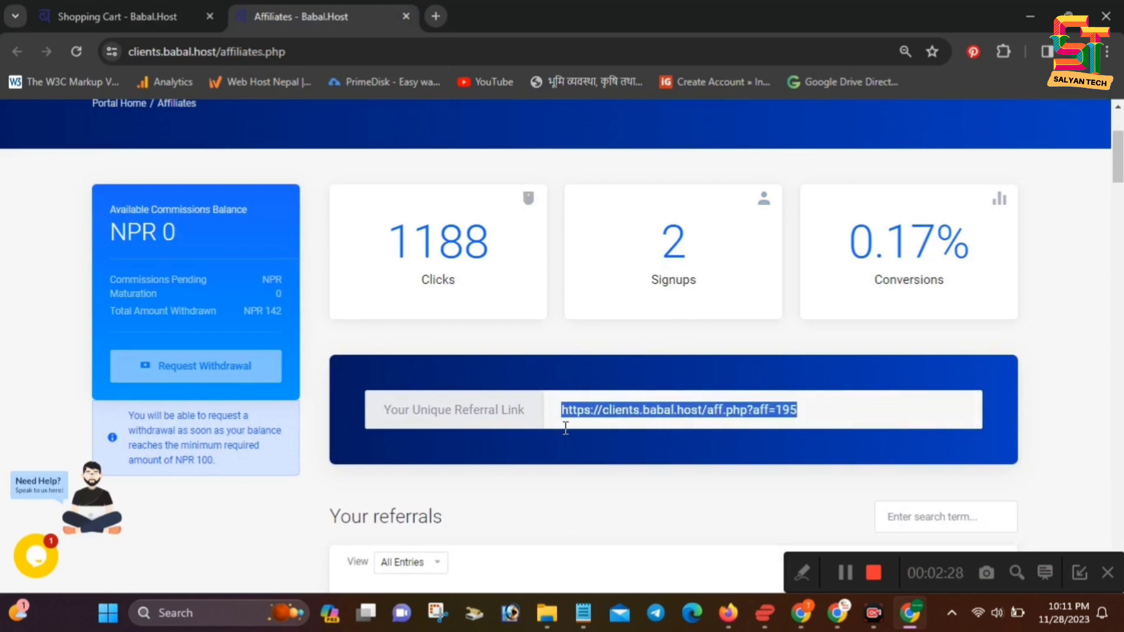
click(159, 13)
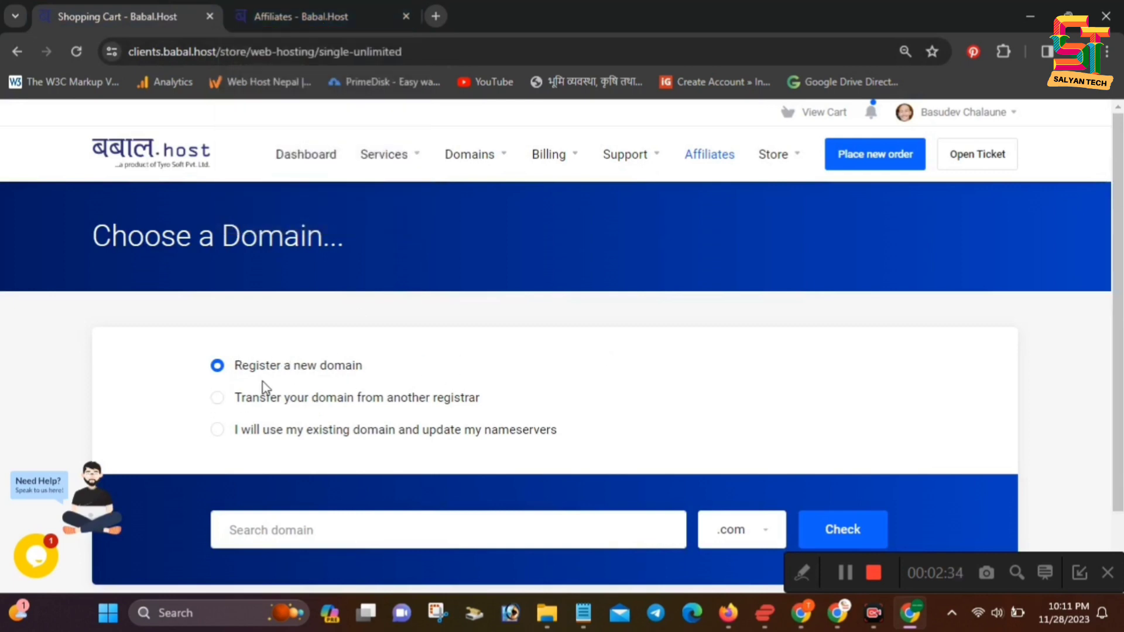
Search for the domain earnbyonline.com and find it unavailable
scroll(343, 493, down, 2)
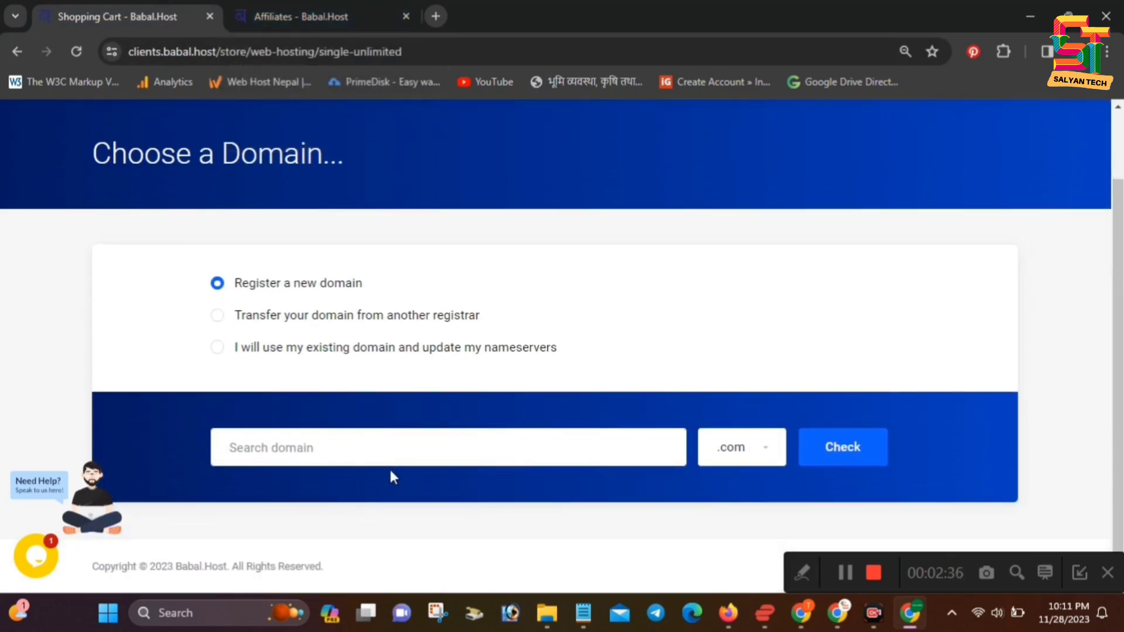
click(378, 443)
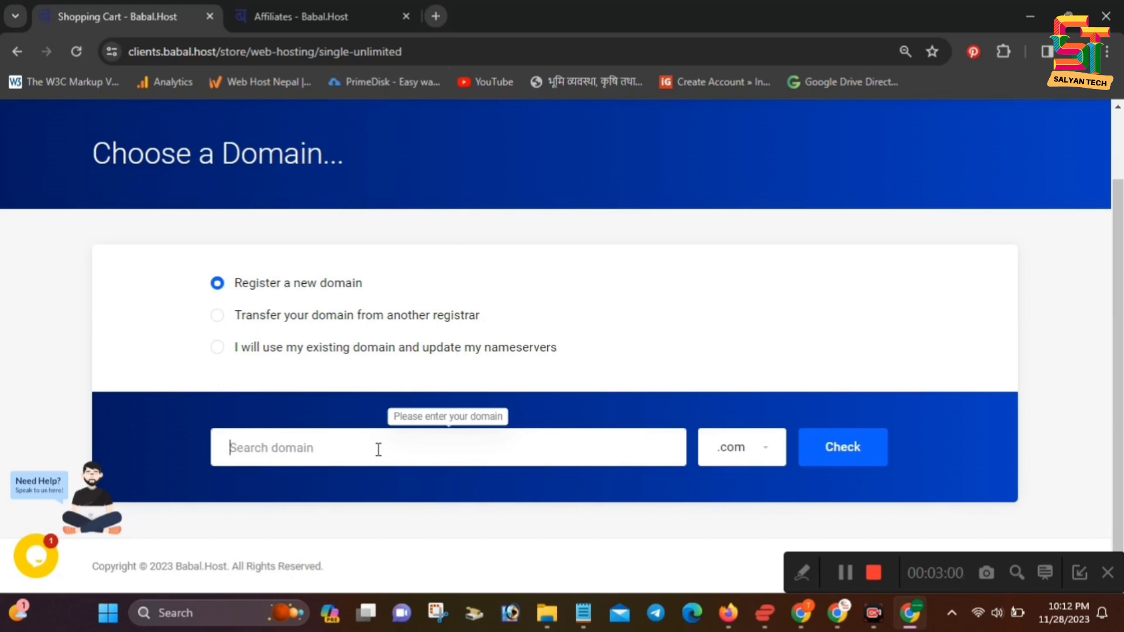
text(te)
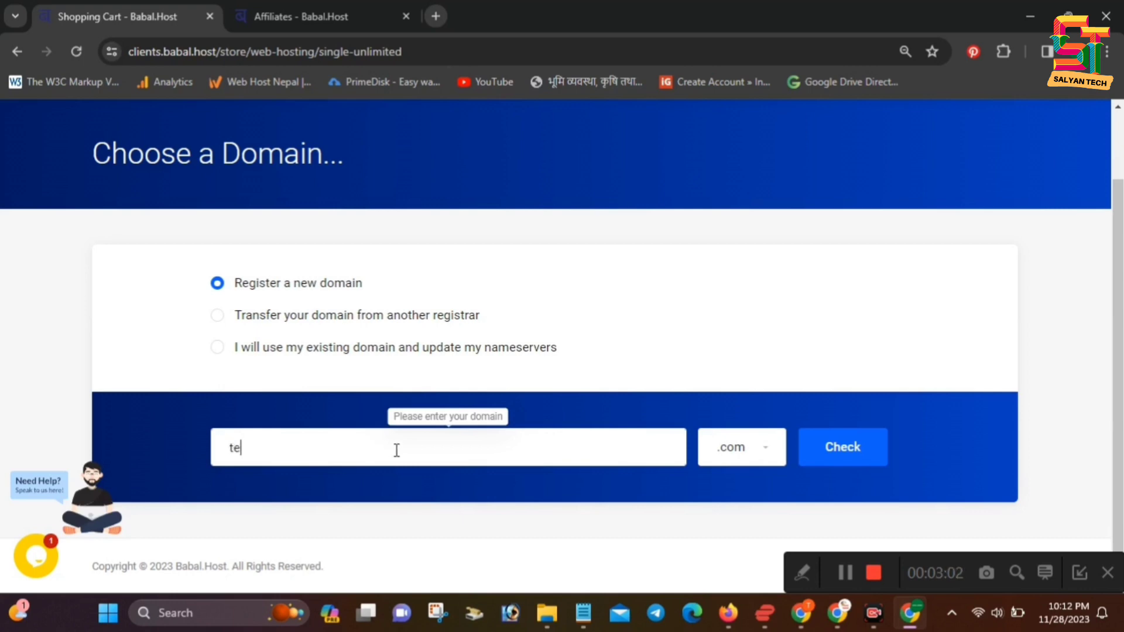
text(chby)
key(BackSpace)
key(BackSpace)
key(BackSpace)
key(BackSpace)
key(BackSpace)
text(earnbyonlnine)
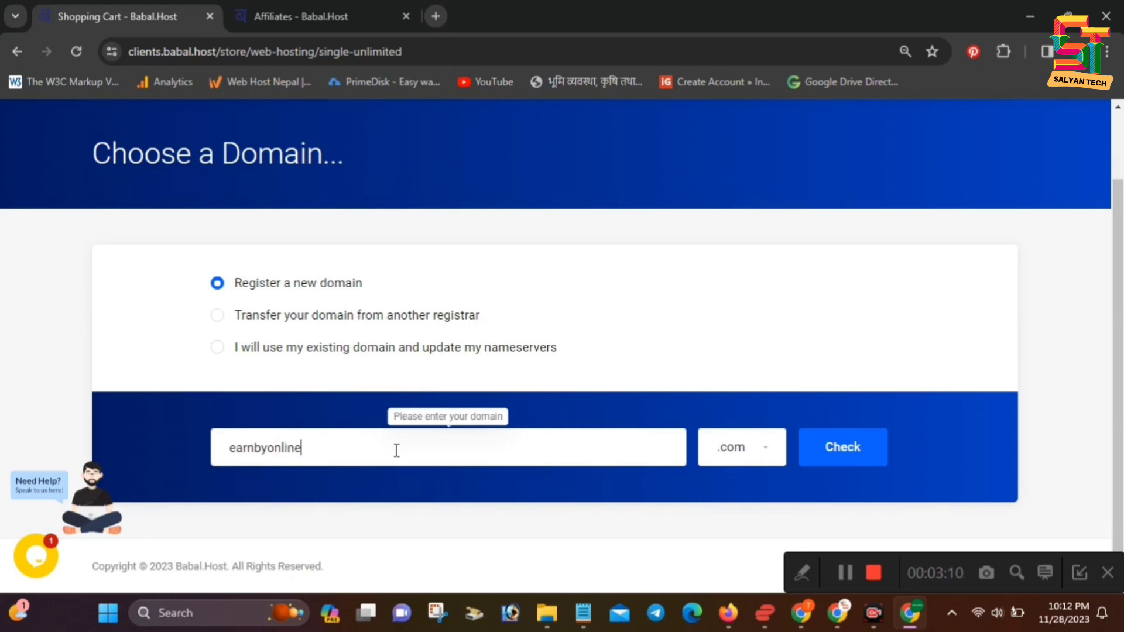
click(870, 454)
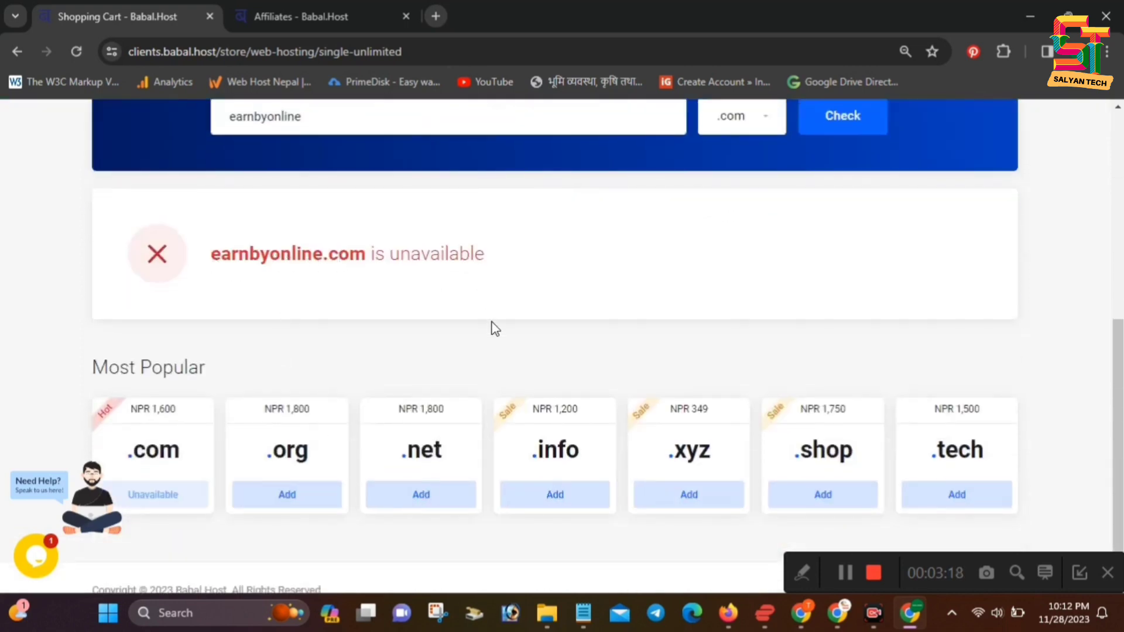
Switch the extension to .net and find earnadsense.net available for NPR 1,800
scroll(492, 340, up, 3)
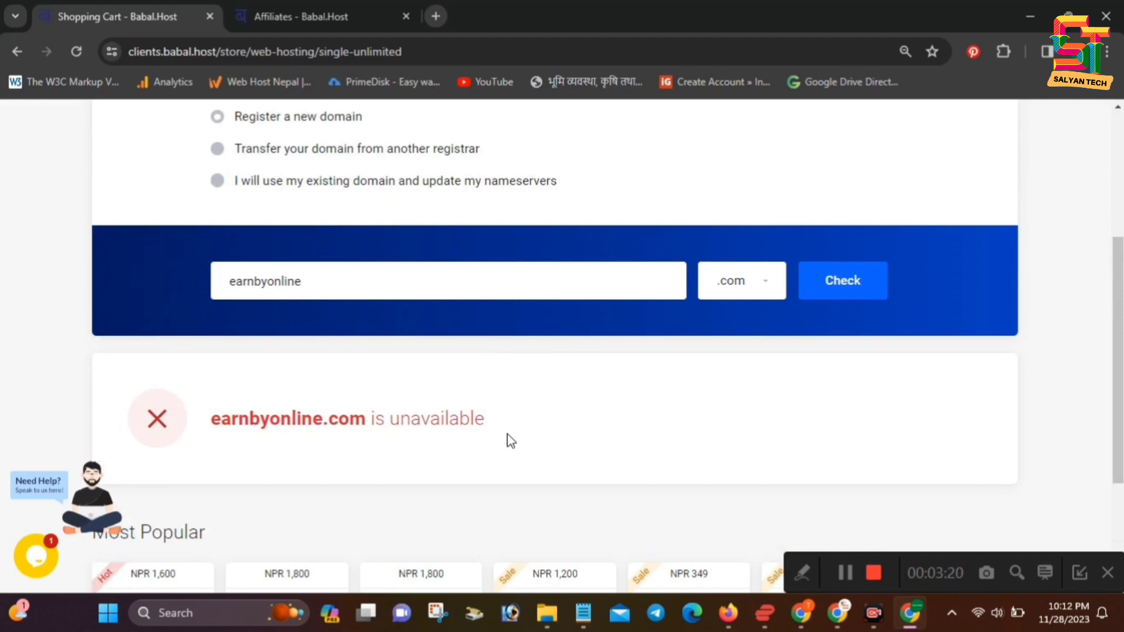
click(740, 287)
scroll(650, 439, down, 5)
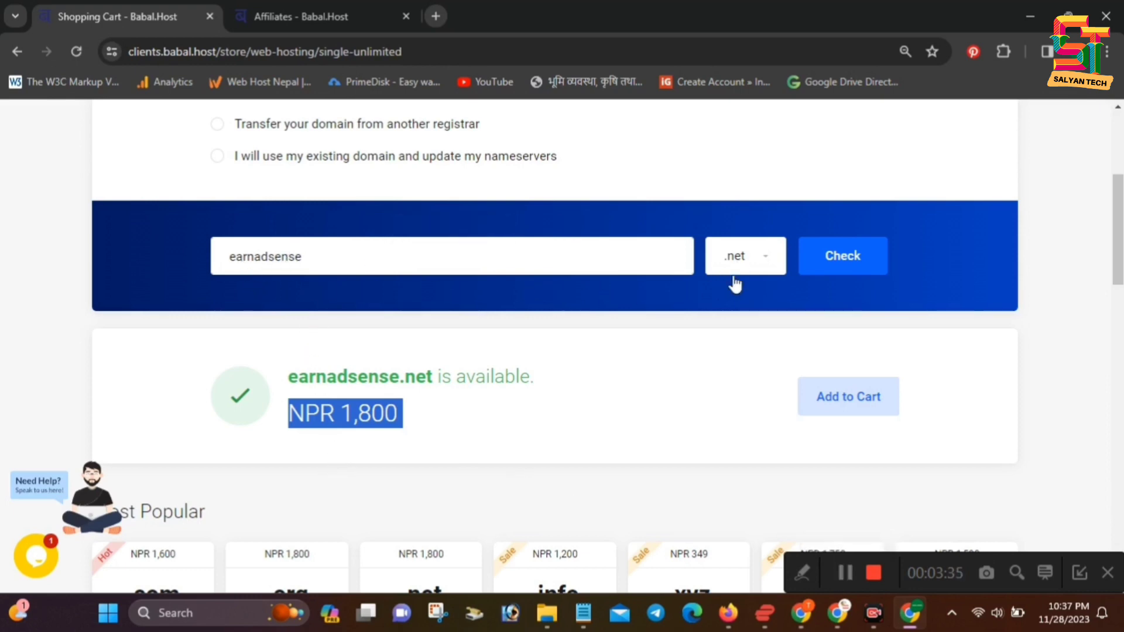
click(413, 426)
click(752, 258)
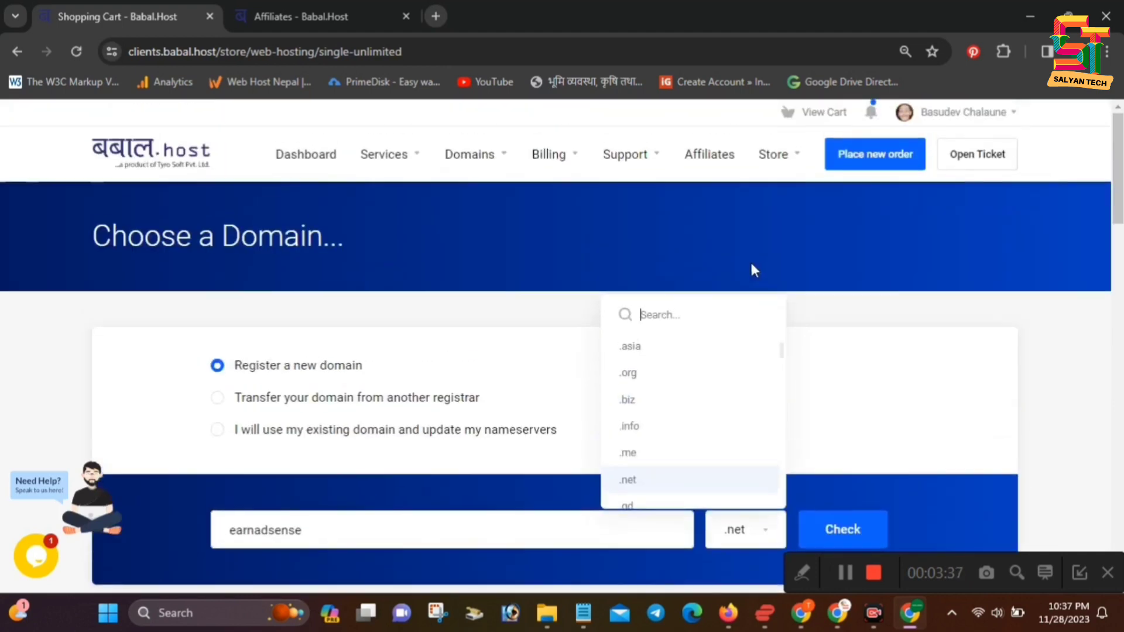
scroll(659, 417, up, 2)
scroll(661, 420, down, 2)
click(729, 550)
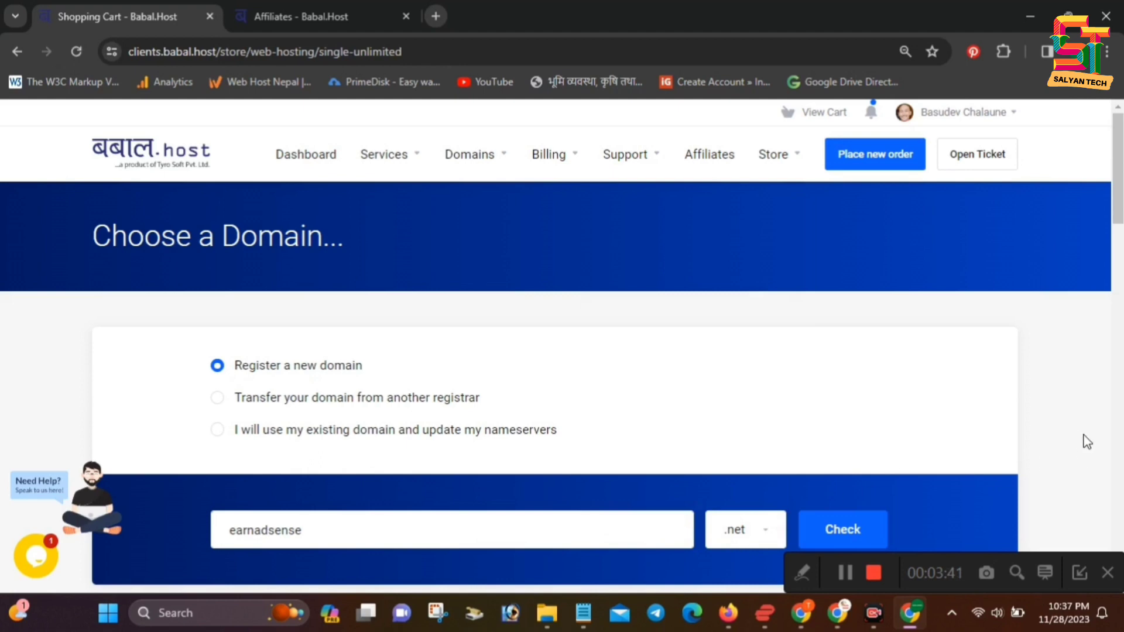
scroll(1087, 445, down, 3)
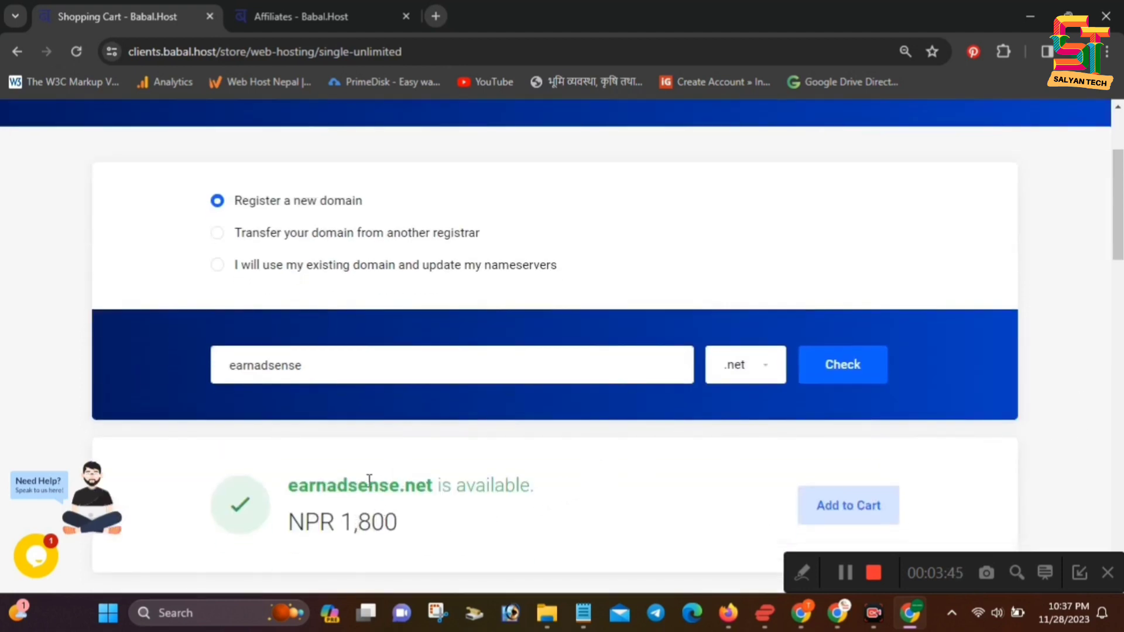
scroll(369, 481, down, 2)
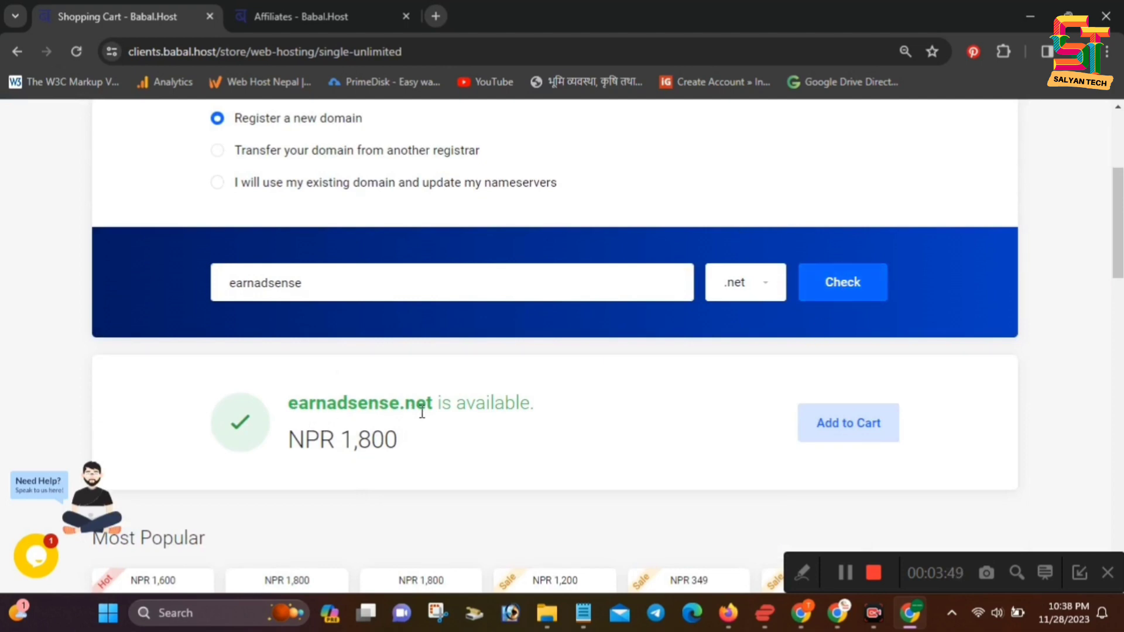
scroll(582, 419, down, 3)
Add earnadsense.net to the cart and continue to configuring Single Unlimited, total NPR 1,694
click(862, 259)
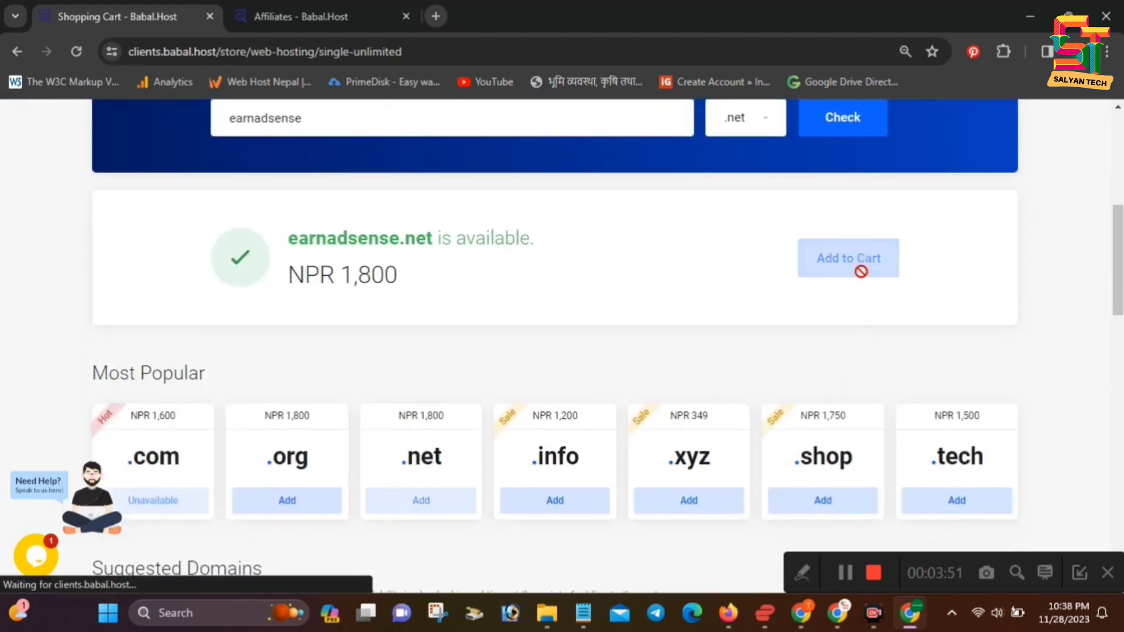
scroll(732, 321, down, 7)
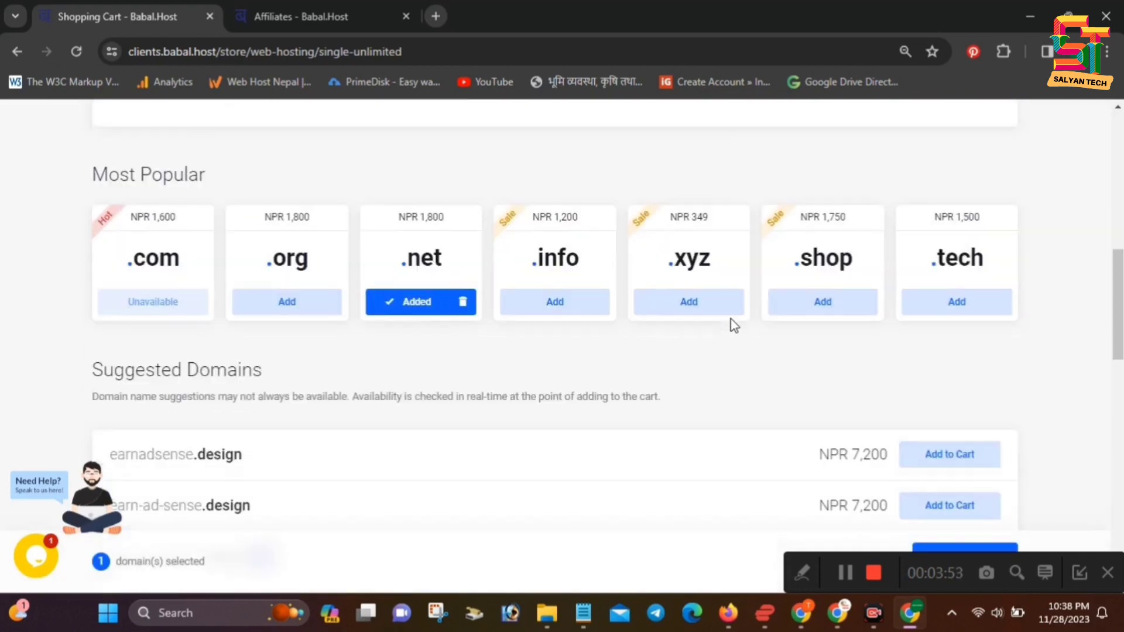
drag(936, 567, 715, 272)
click(976, 567)
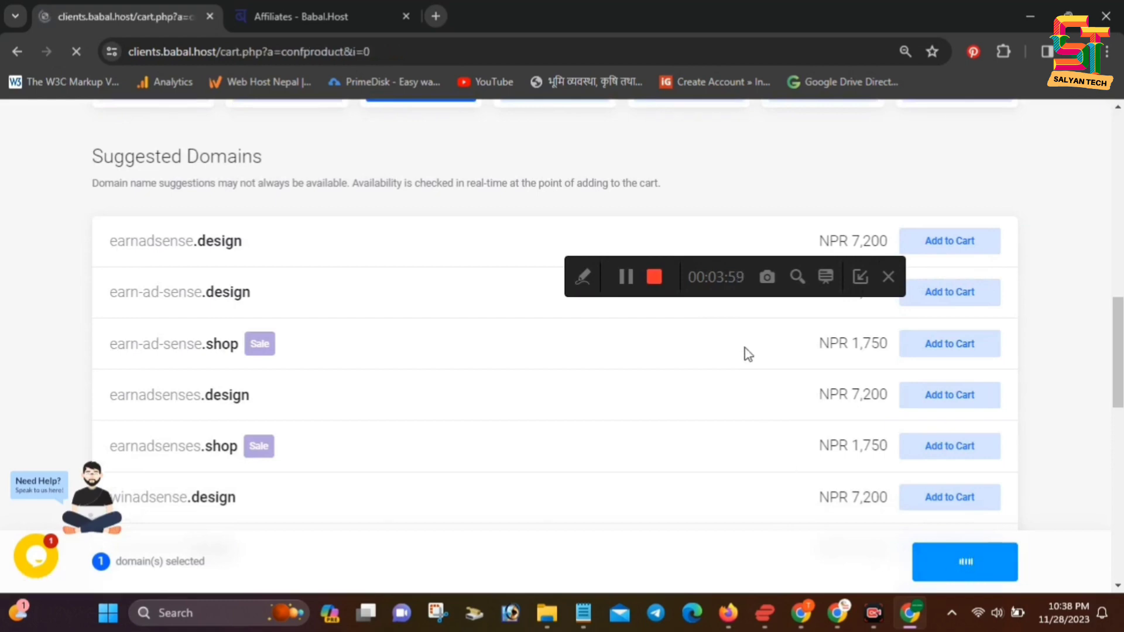
drag(711, 291, 764, 210)
Keep the Annually billing cycle and continue to the earnadsense.net domain configuration
scroll(597, 461, down, 3)
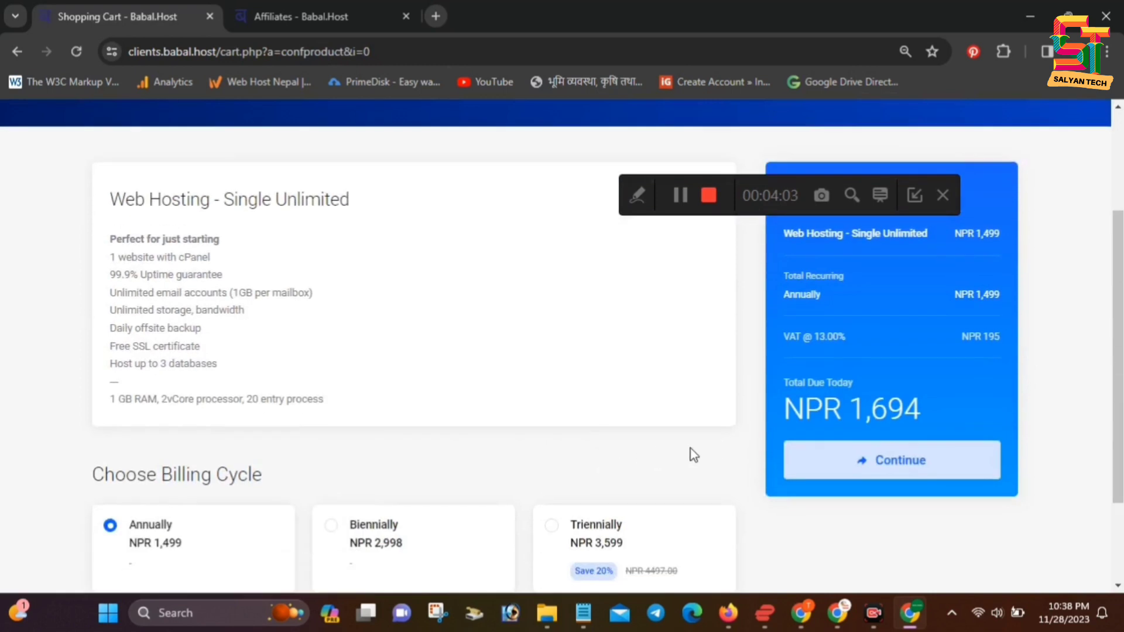
scroll(588, 428, down, 1)
scroll(589, 428, down, 1)
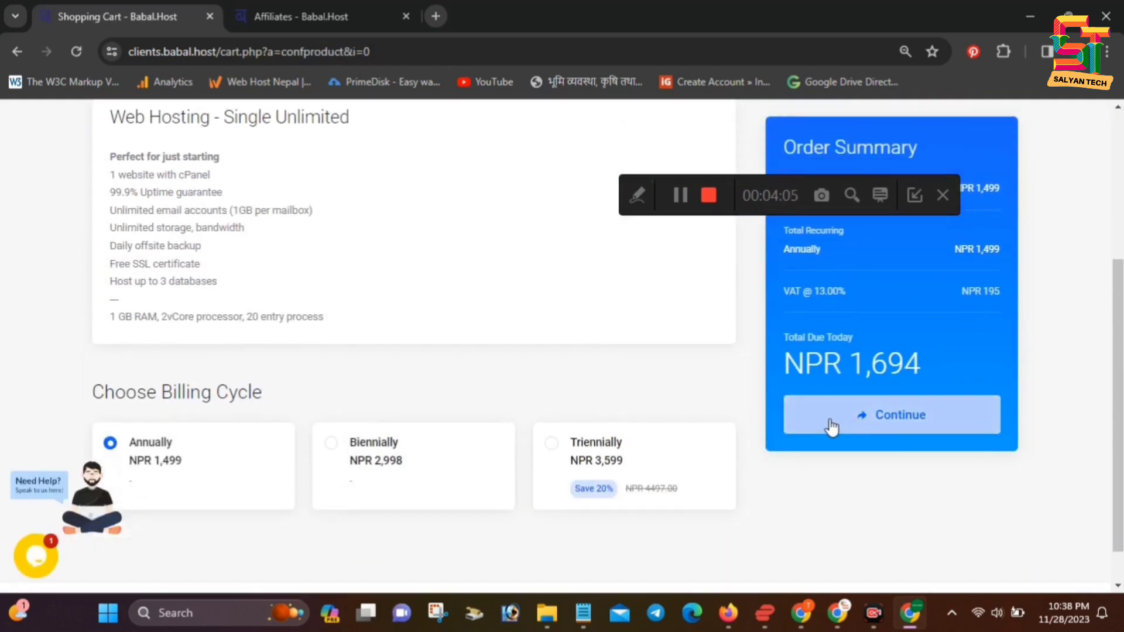
scroll(205, 395, up, 4)
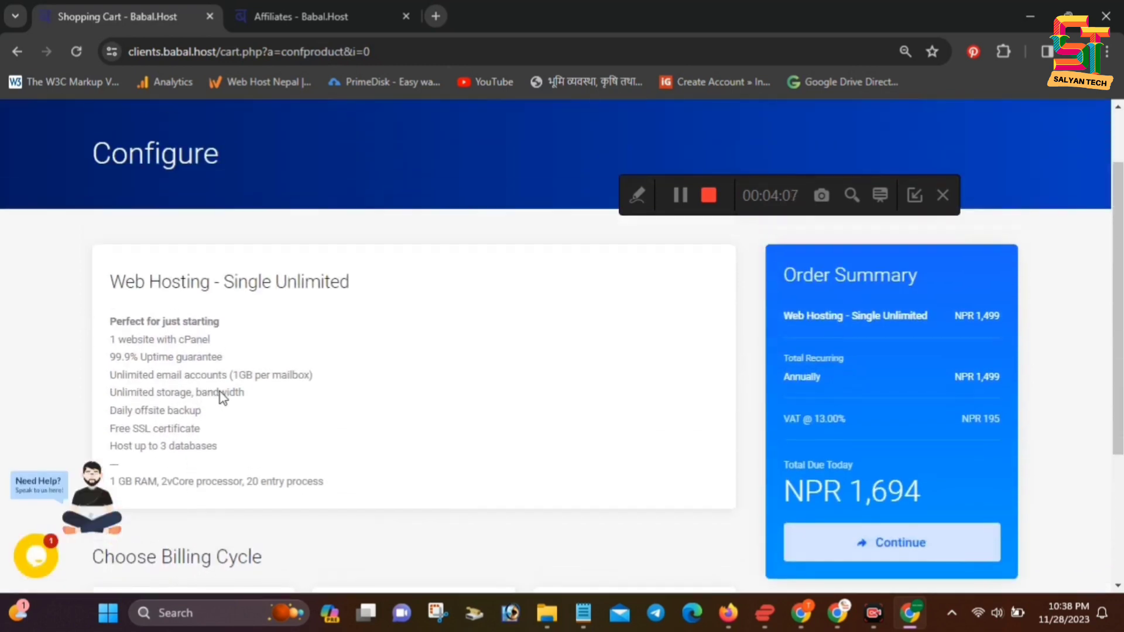
scroll(678, 422, down, 3)
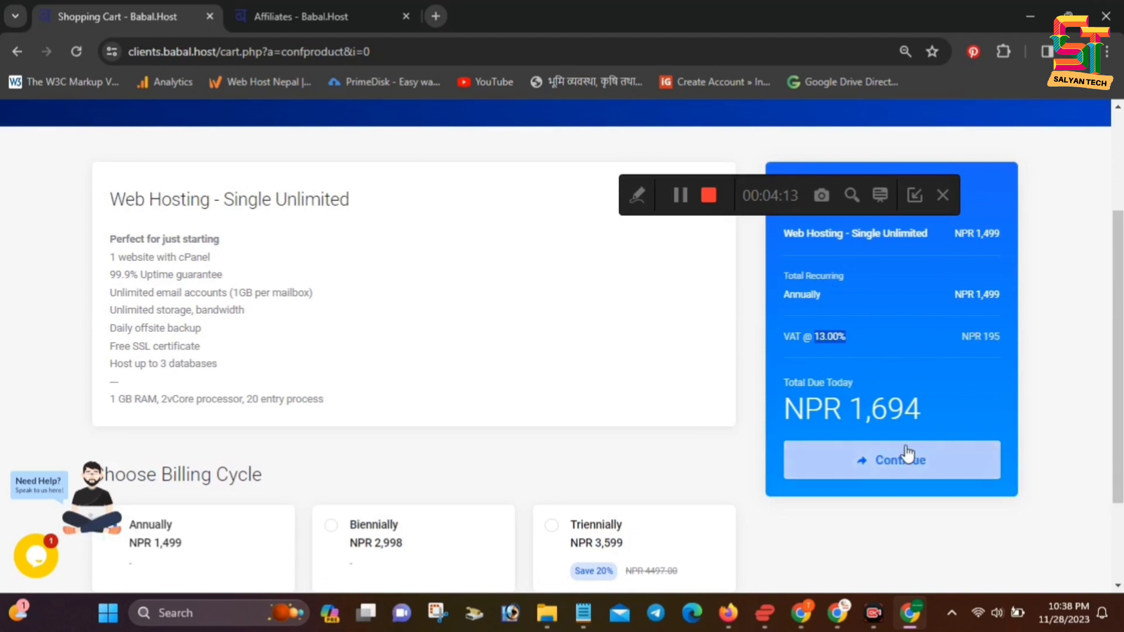
scroll(692, 432, down, 3)
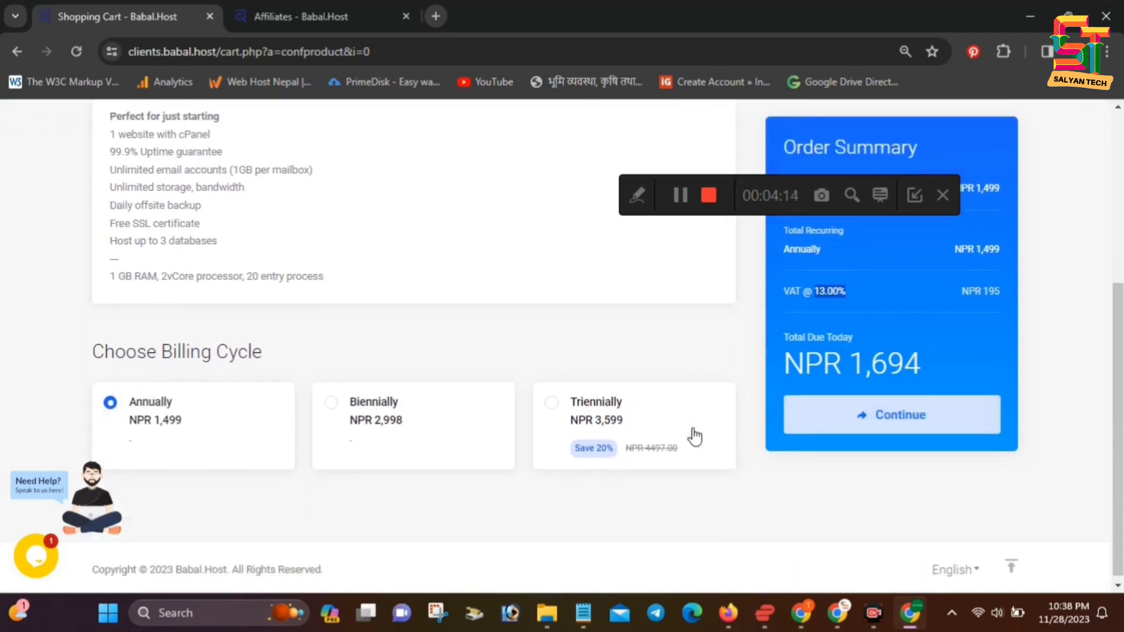
click(905, 422)
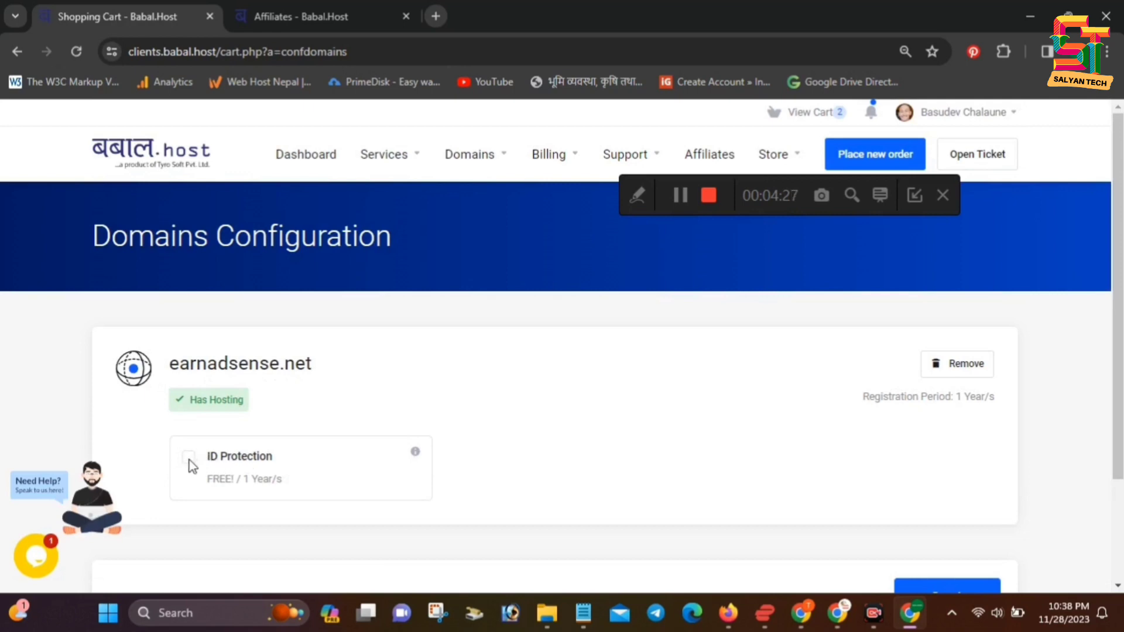
Continue without ID Protection to the cart review showing NPR 3,728 due today
scroll(630, 447, down, 3)
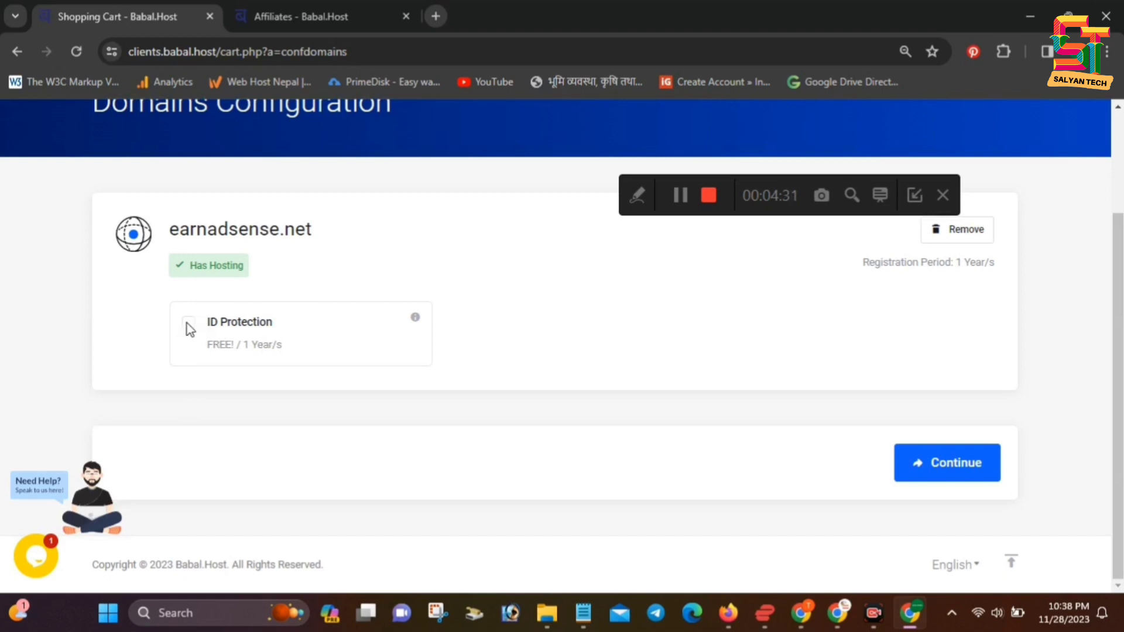
scroll(404, 443, up, 2)
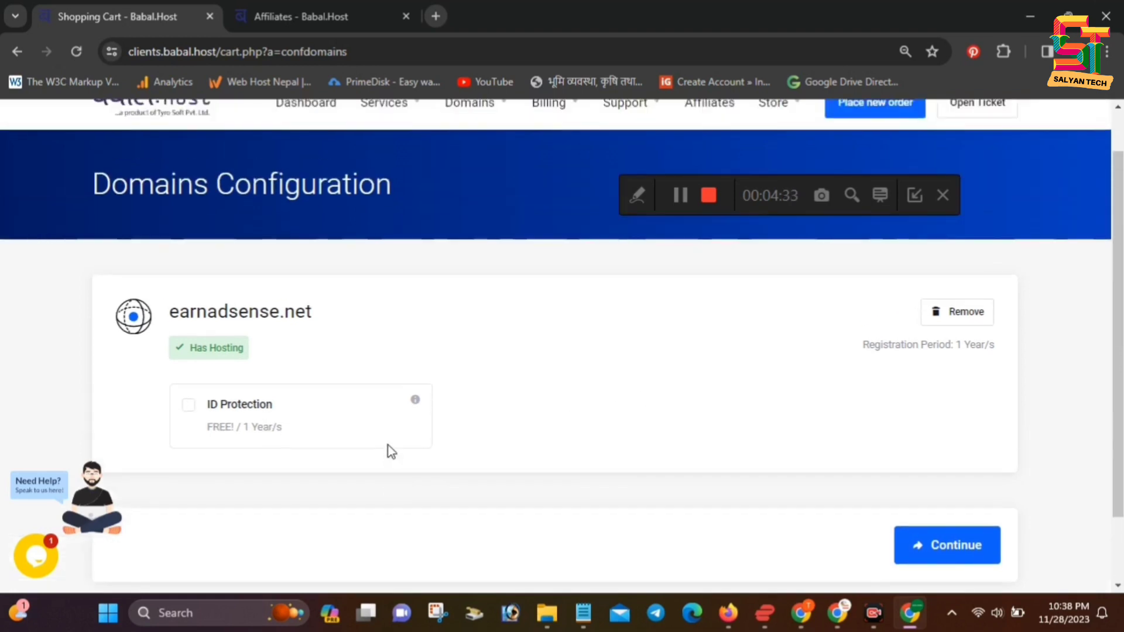
scroll(291, 431, down, 2)
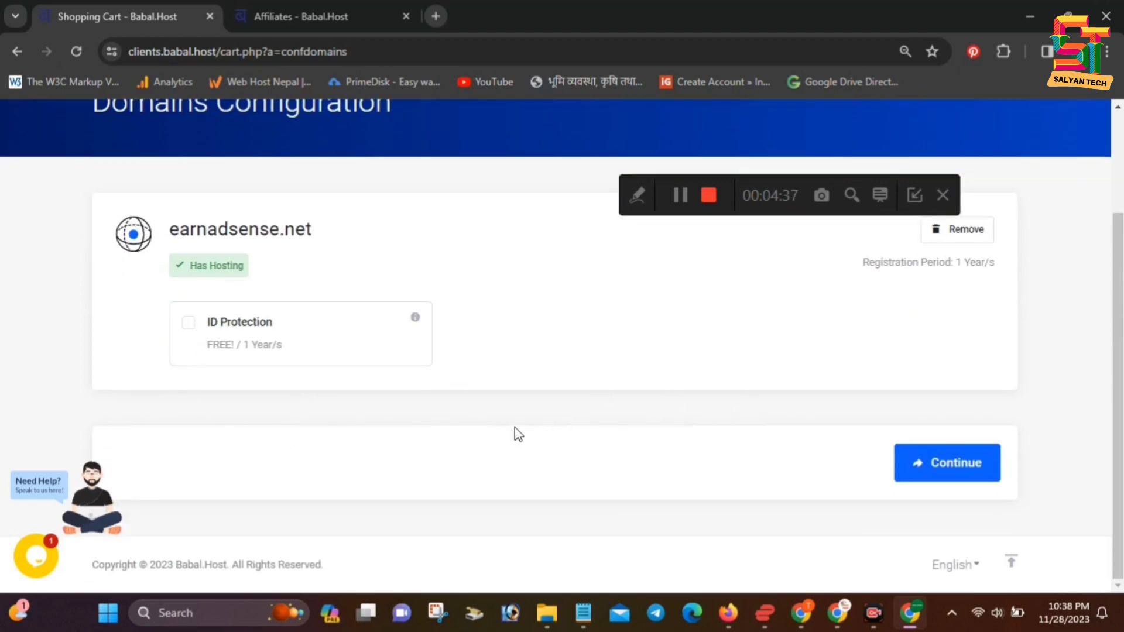
scroll(527, 419, up, 4)
scroll(469, 444, down, 4)
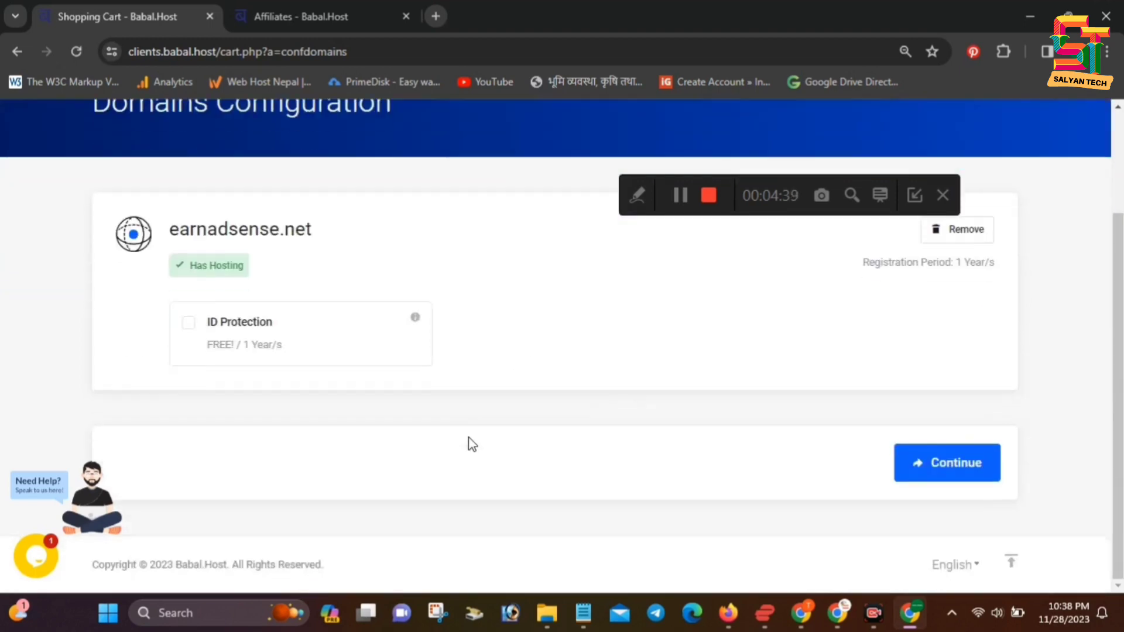
click(927, 470)
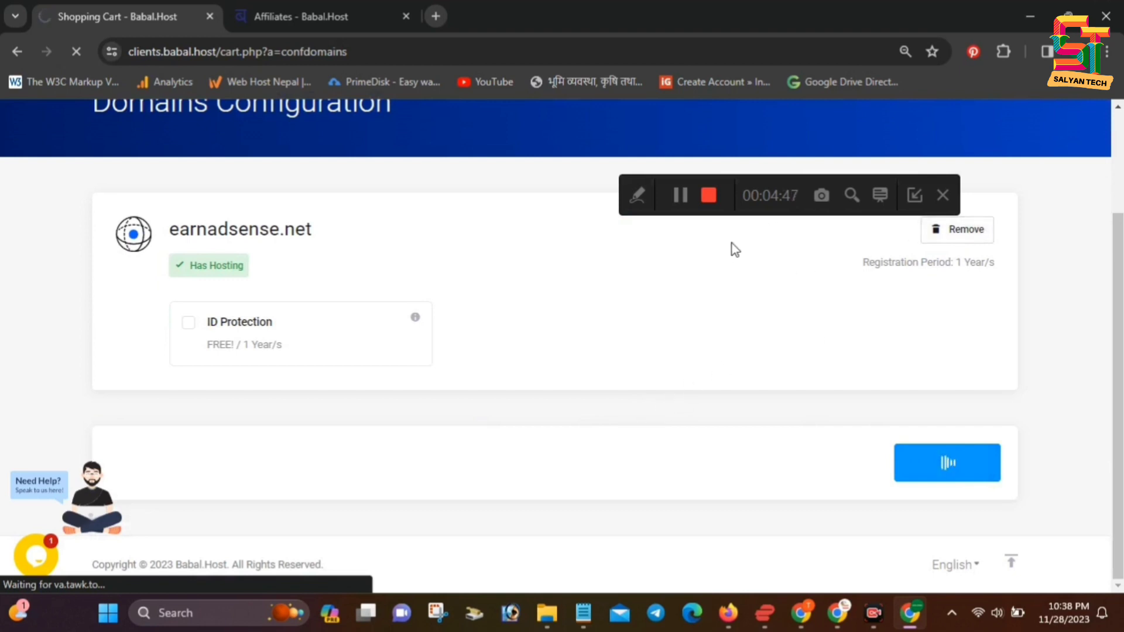
scroll(651, 420, down, 2)
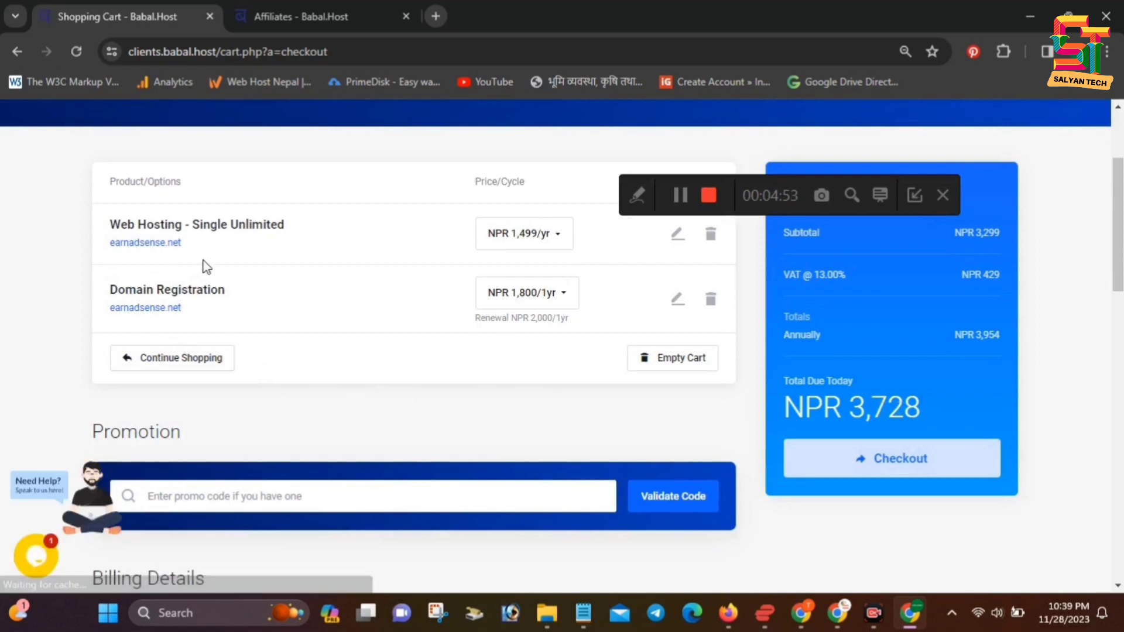
Keep the domain at NPR 1,800/1yr and hosting at NPR 1,499/yr
click(561, 303)
click(561, 304)
click(561, 304)
click(561, 305)
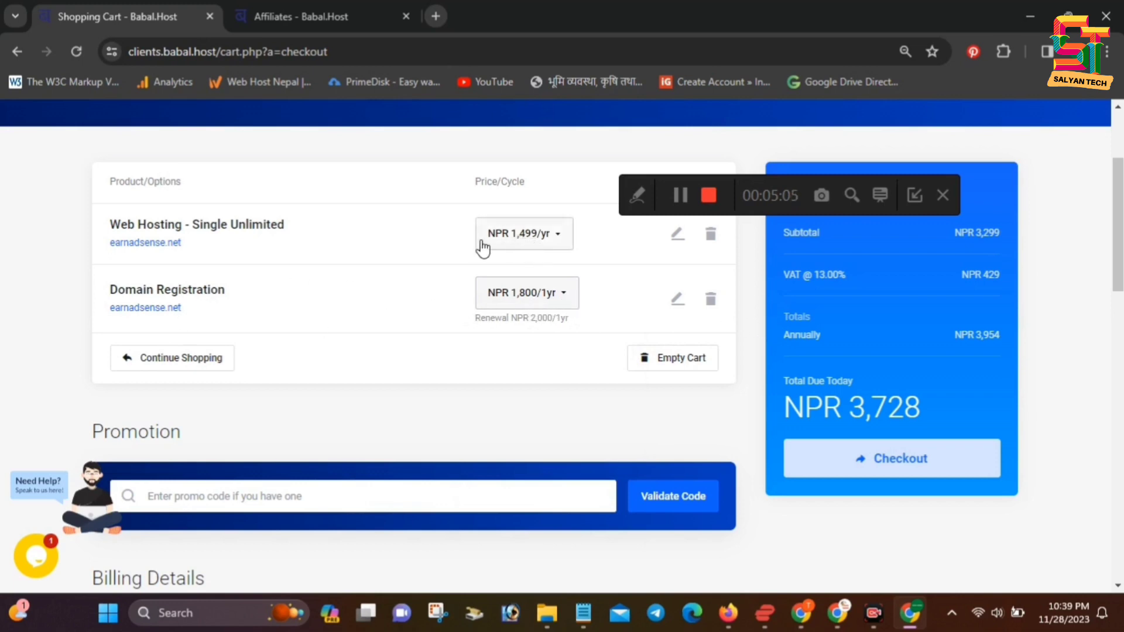
click(546, 237)
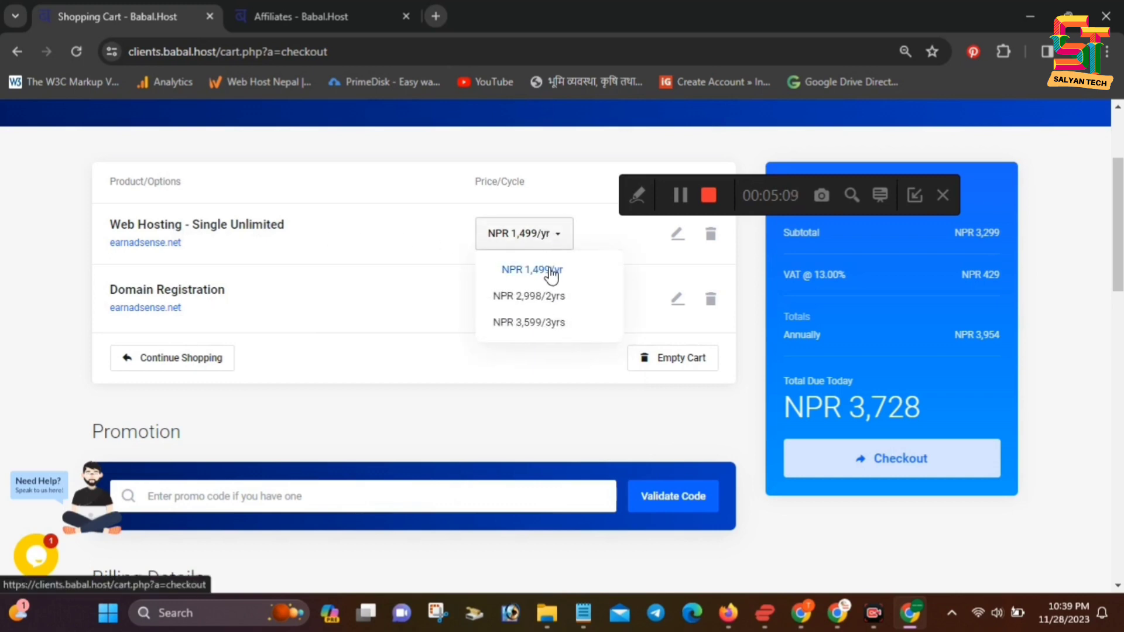
click(557, 237)
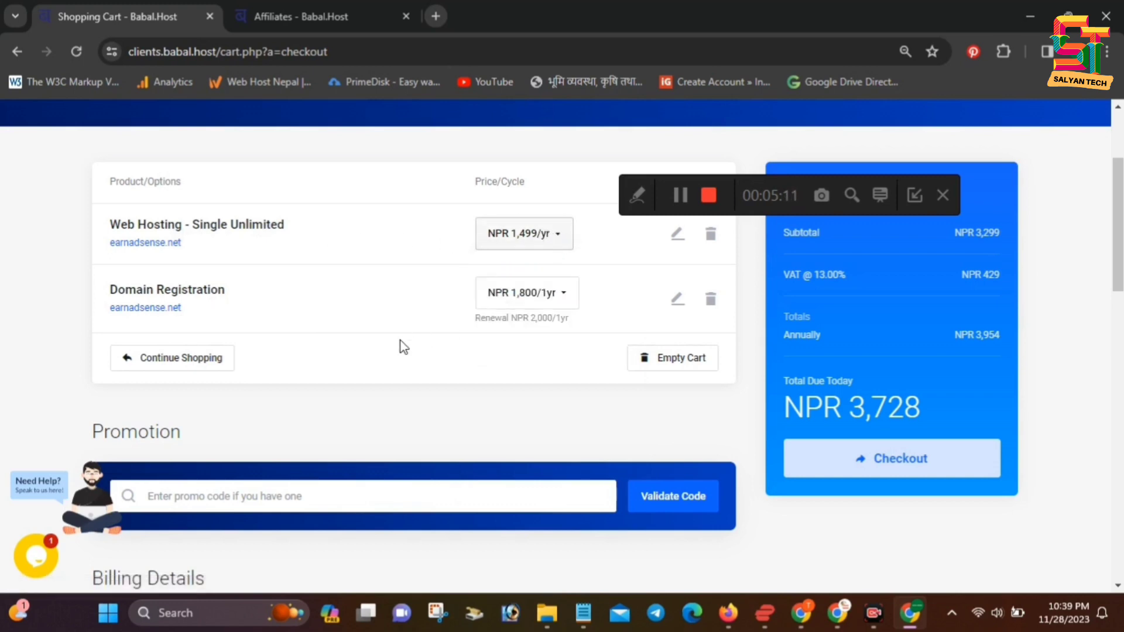
scroll(400, 341, down, 1)
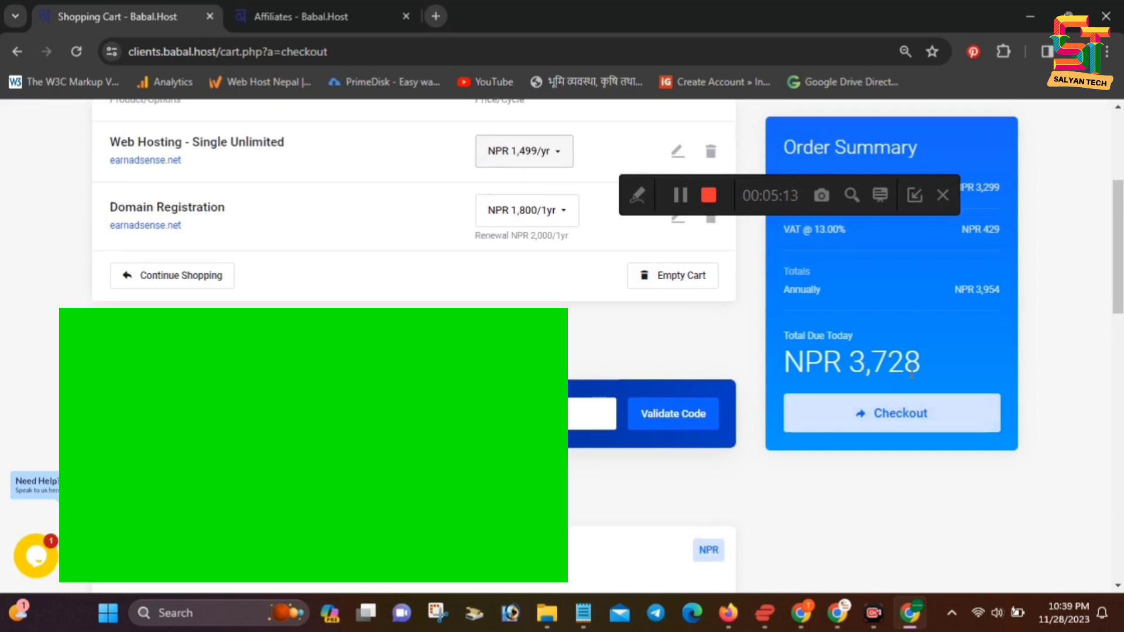
scroll(705, 354, down, 3)
scroll(919, 469, down, 4)
scroll(919, 469, up, 3)
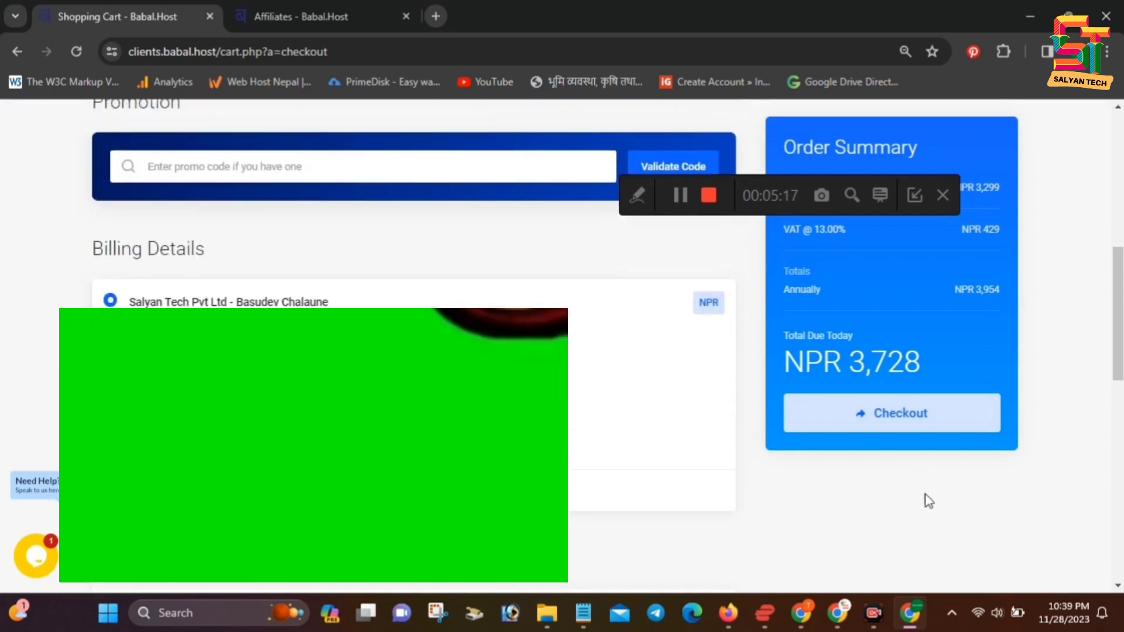
click(927, 428)
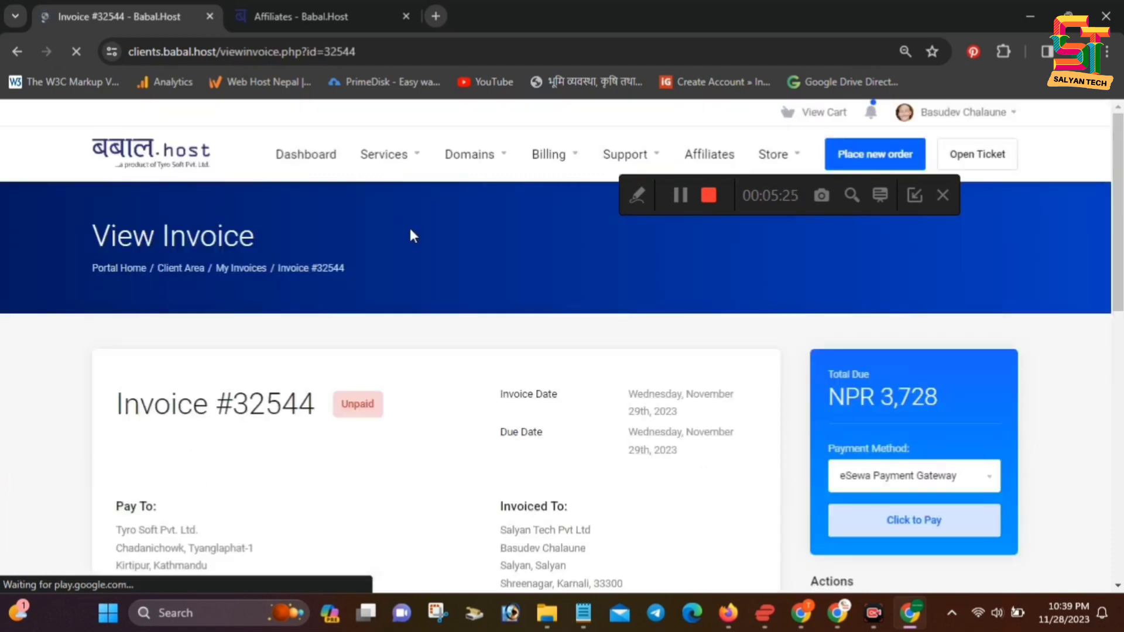
Set the invoice payment method to eSewa Wallet Transfer (Manual)
scroll(495, 483, down, 2)
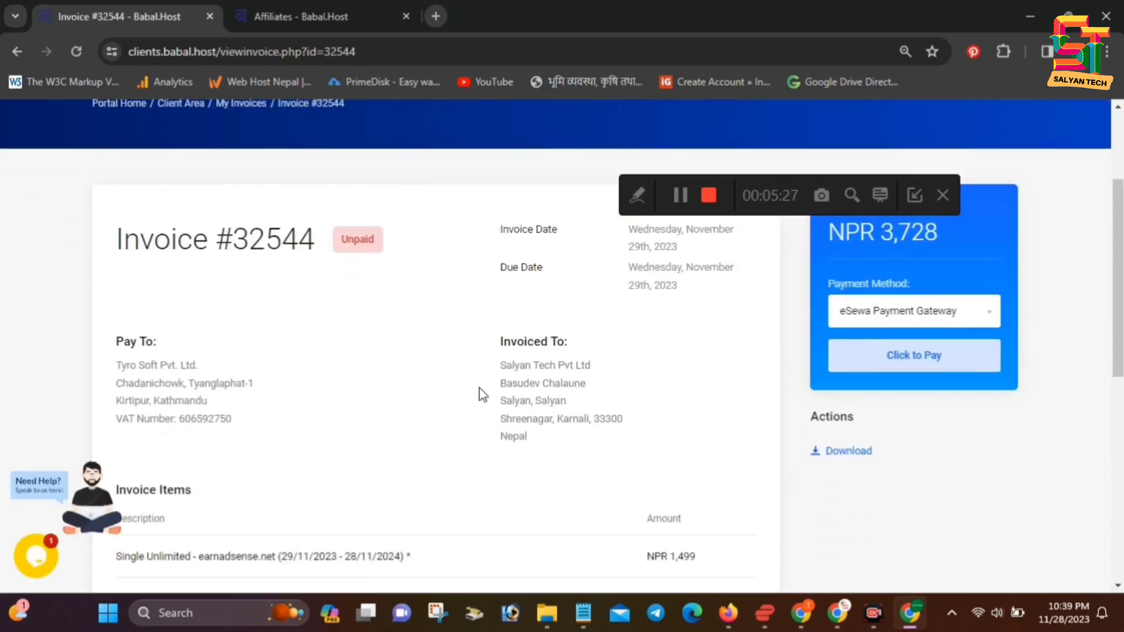
scroll(454, 392, down, 4)
scroll(843, 392, up, 3)
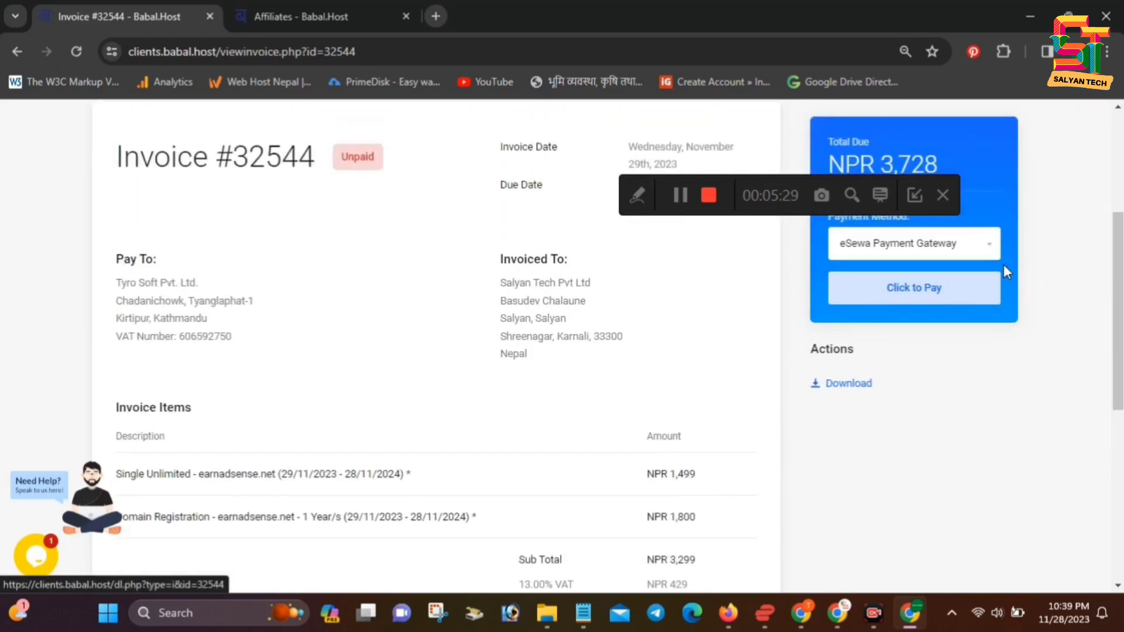
click(967, 247)
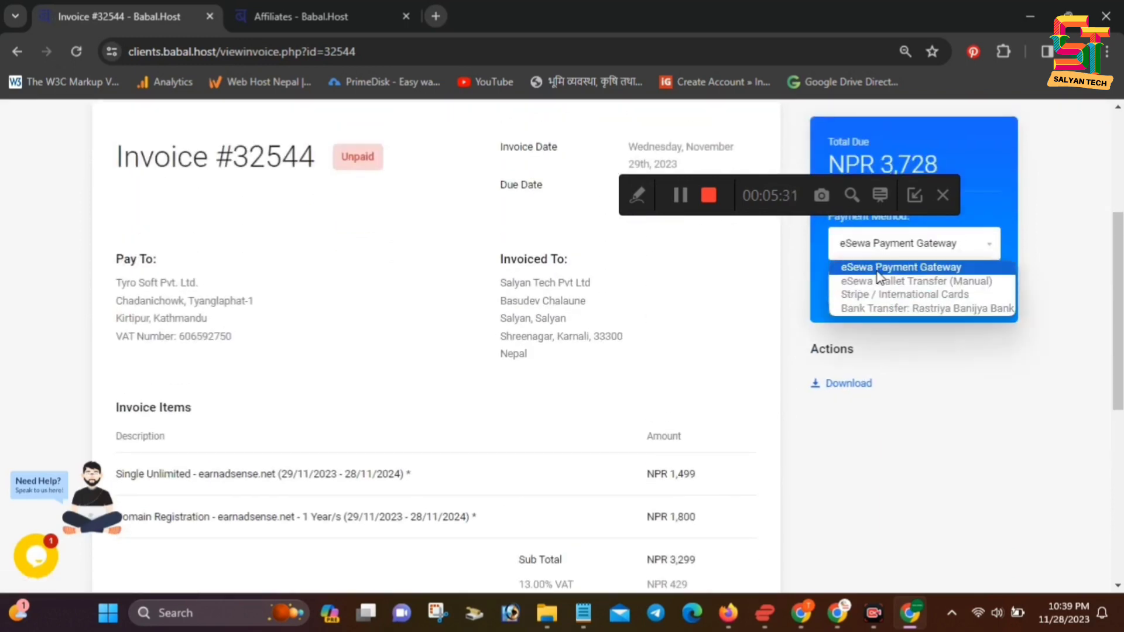
click(939, 251)
click(947, 258)
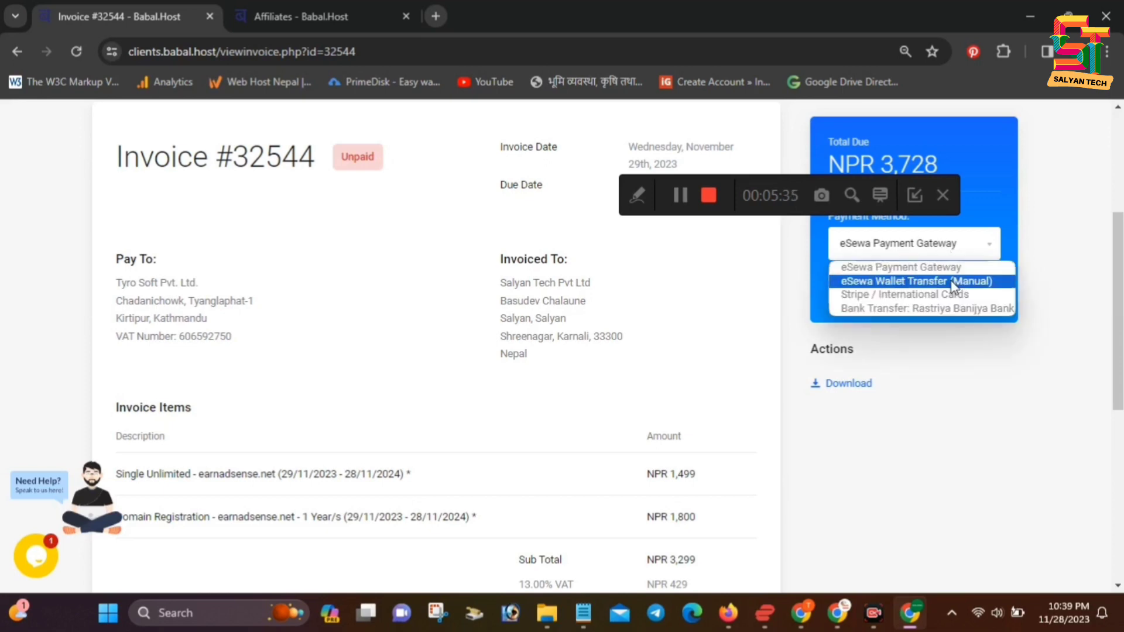
click(952, 282)
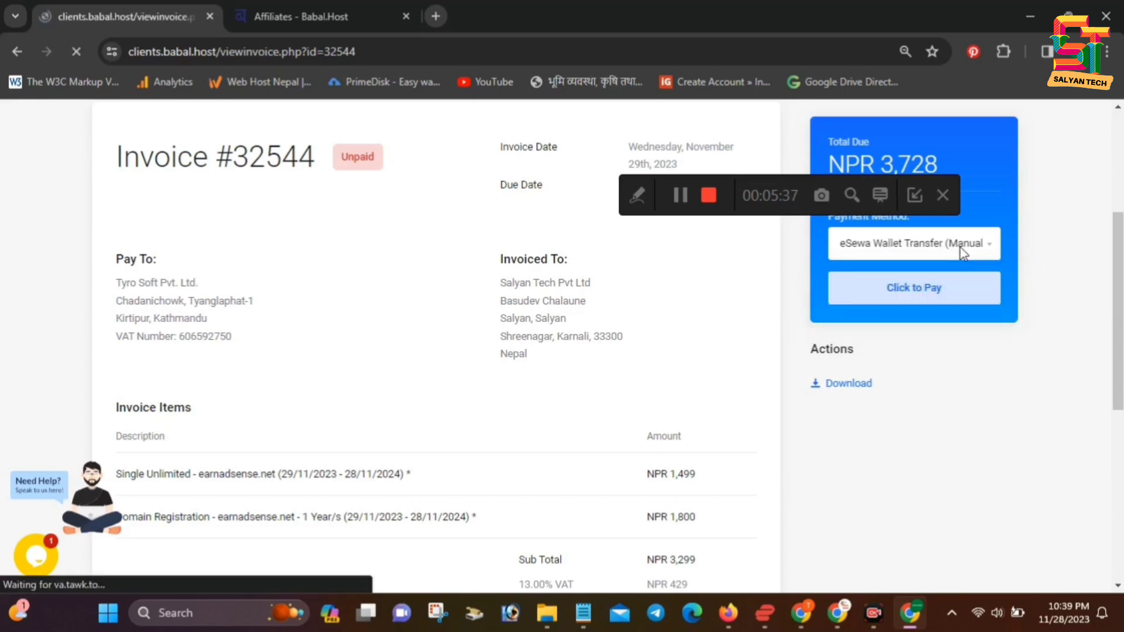
Select the payment e-mail address and the transfer instructions text
scroll(918, 407, down, 4)
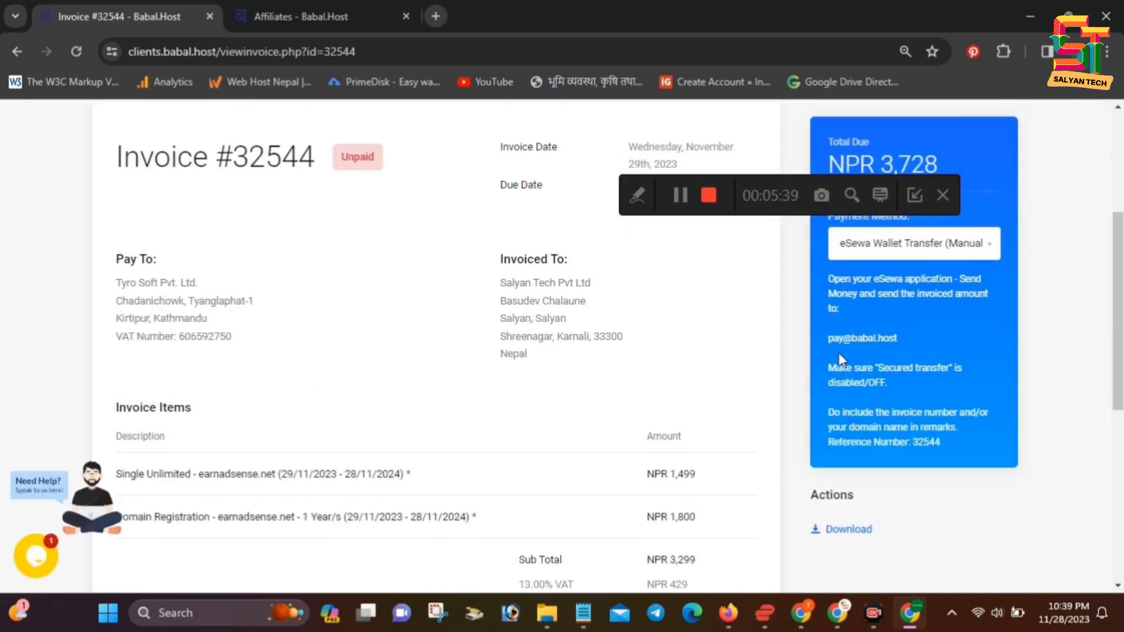
drag(829, 339, 898, 339)
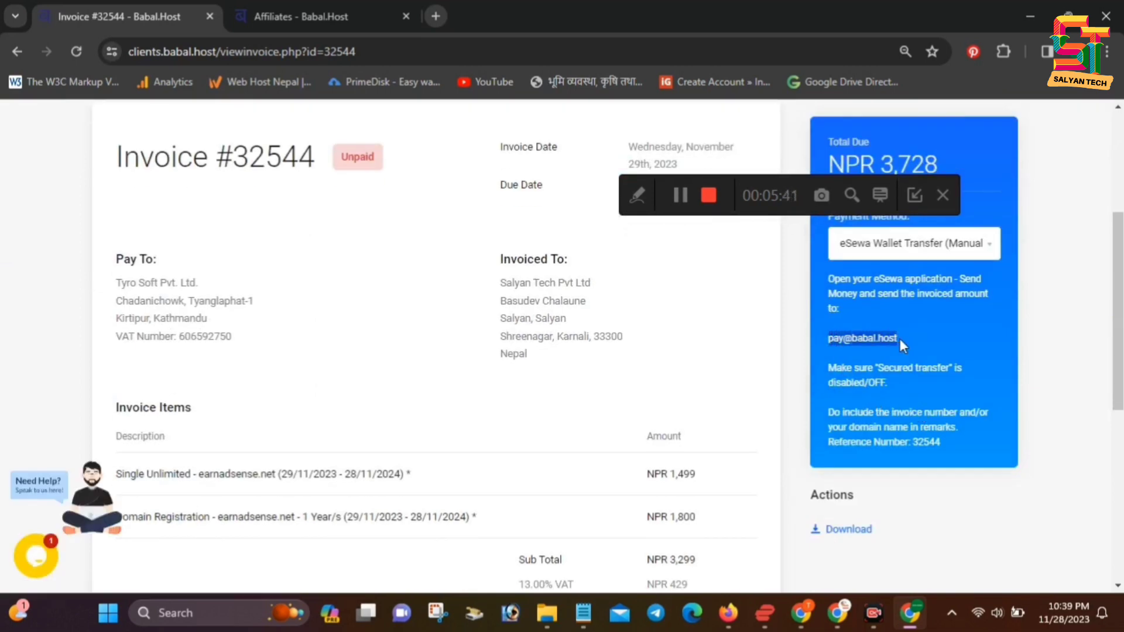
click(900, 339)
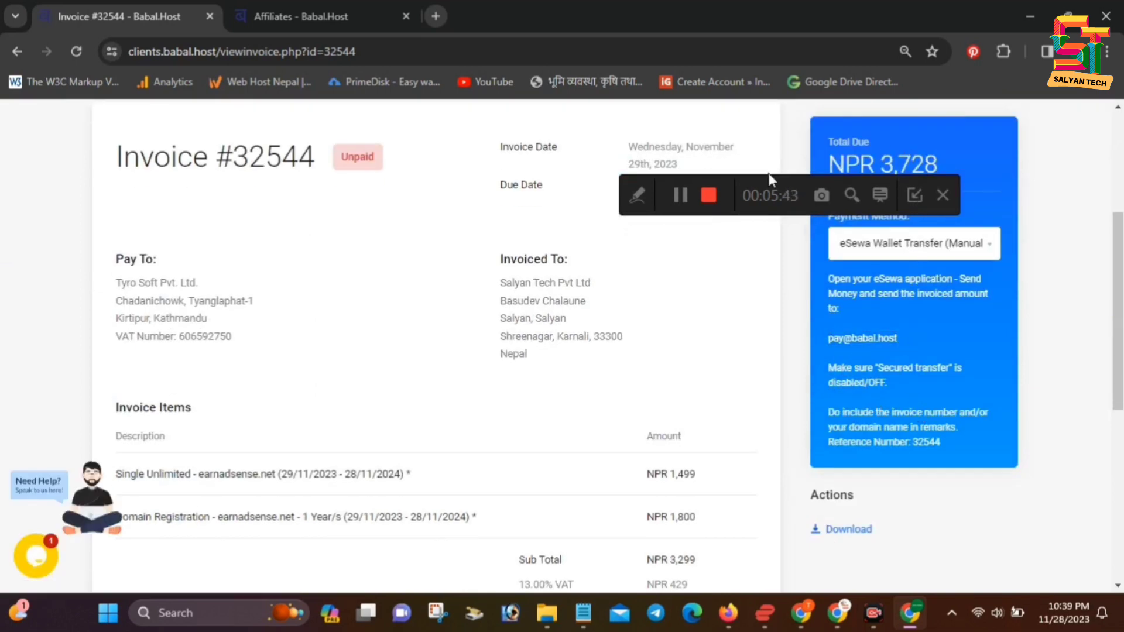
drag(754, 185, 771, 384)
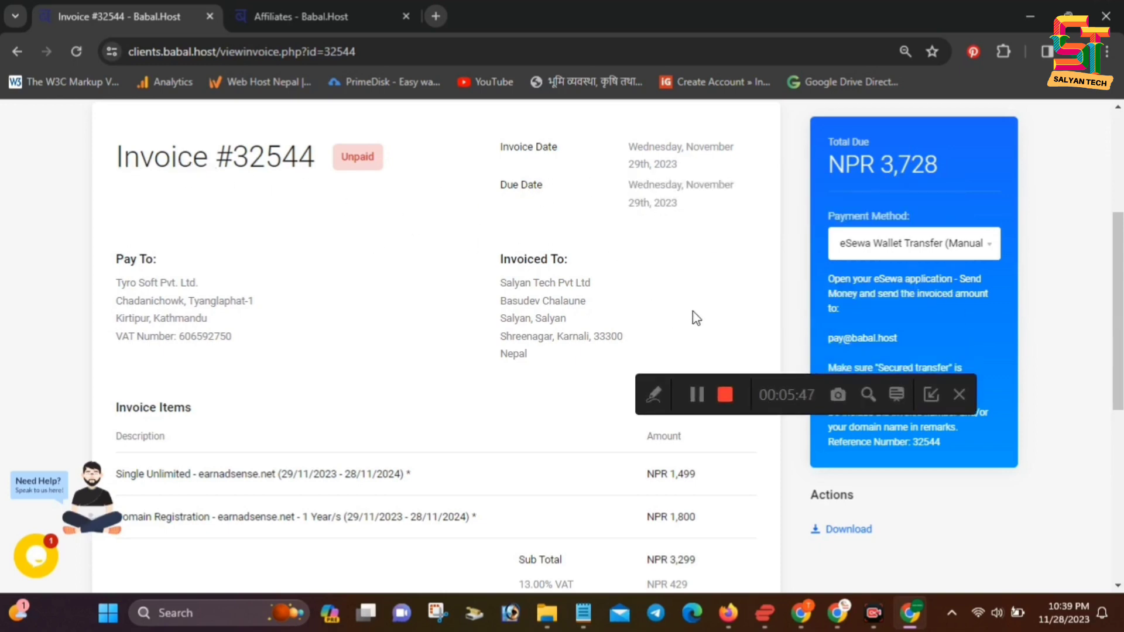
drag(781, 396, 793, 440)
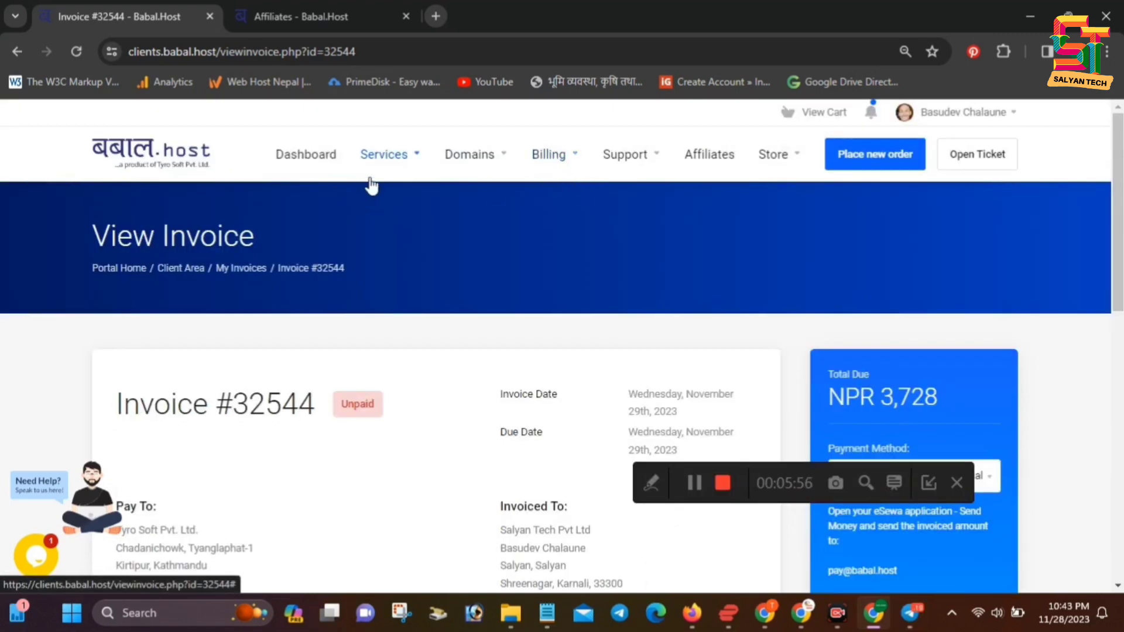
click(636, 160)
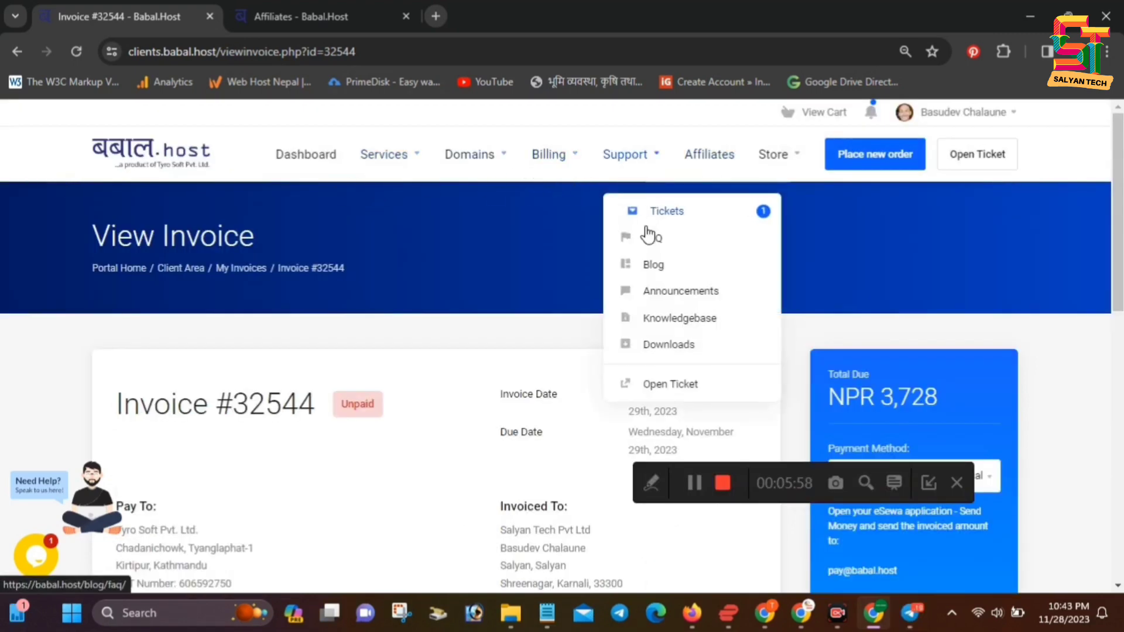
click(664, 216)
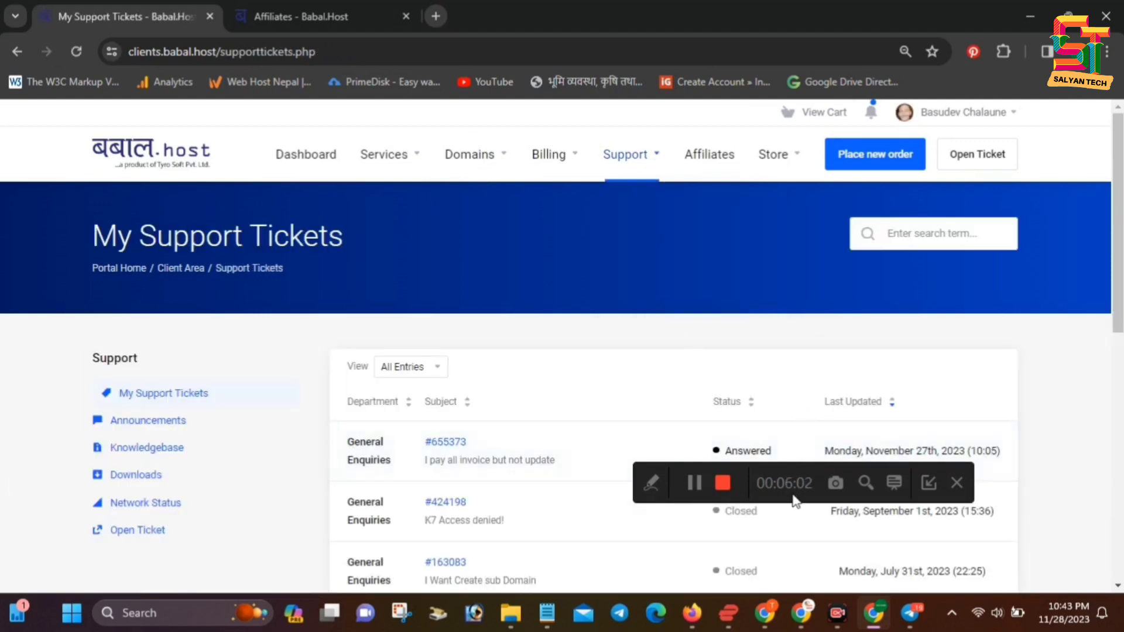
drag(796, 486, 908, 123)
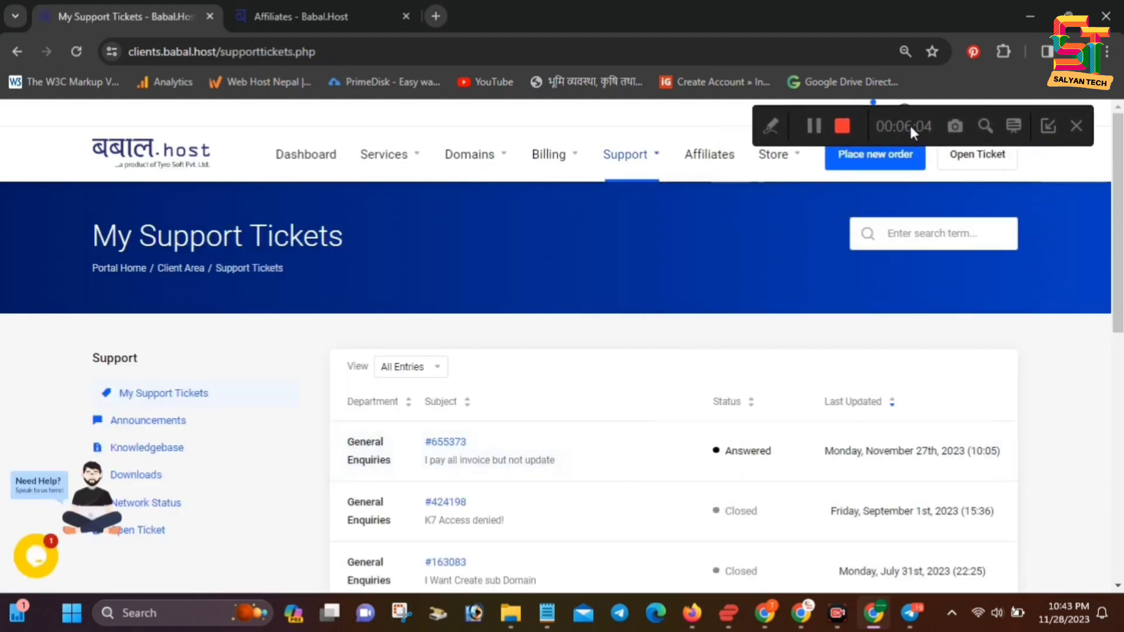
scroll(156, 428, down, 1)
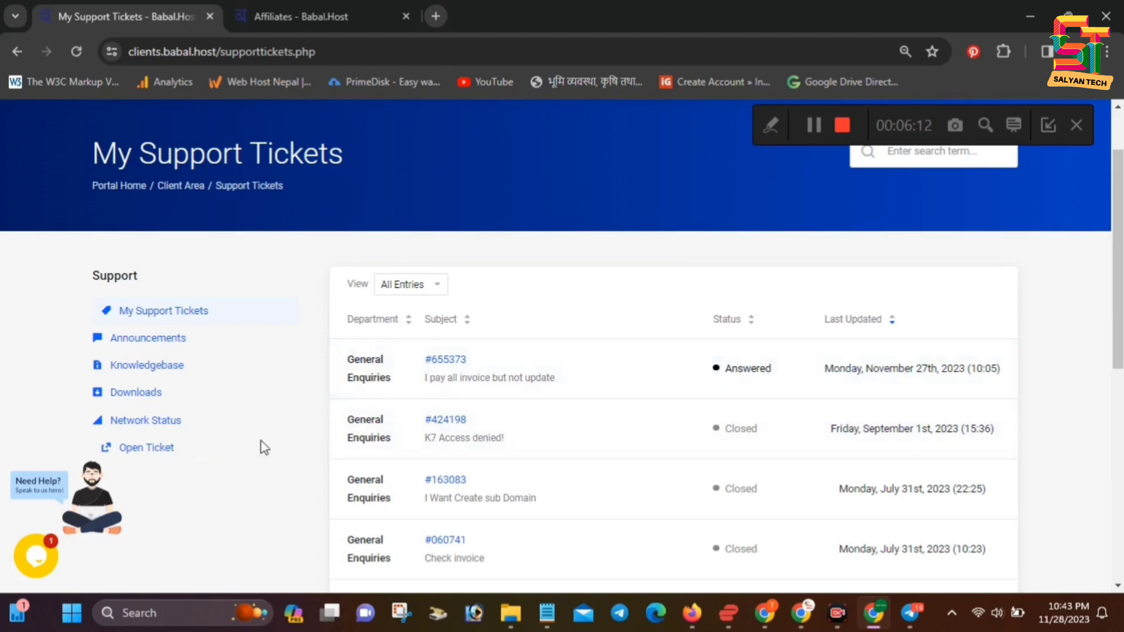
scroll(824, 462, up, 1)
scroll(288, 394, down, 2)
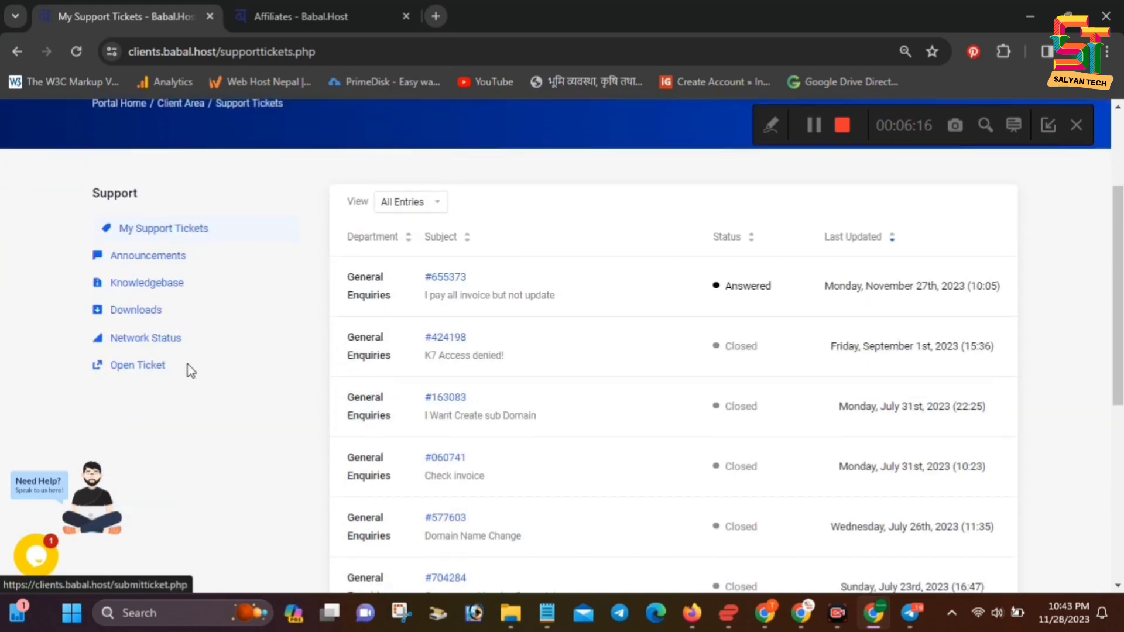
scroll(498, 401, up, 2)
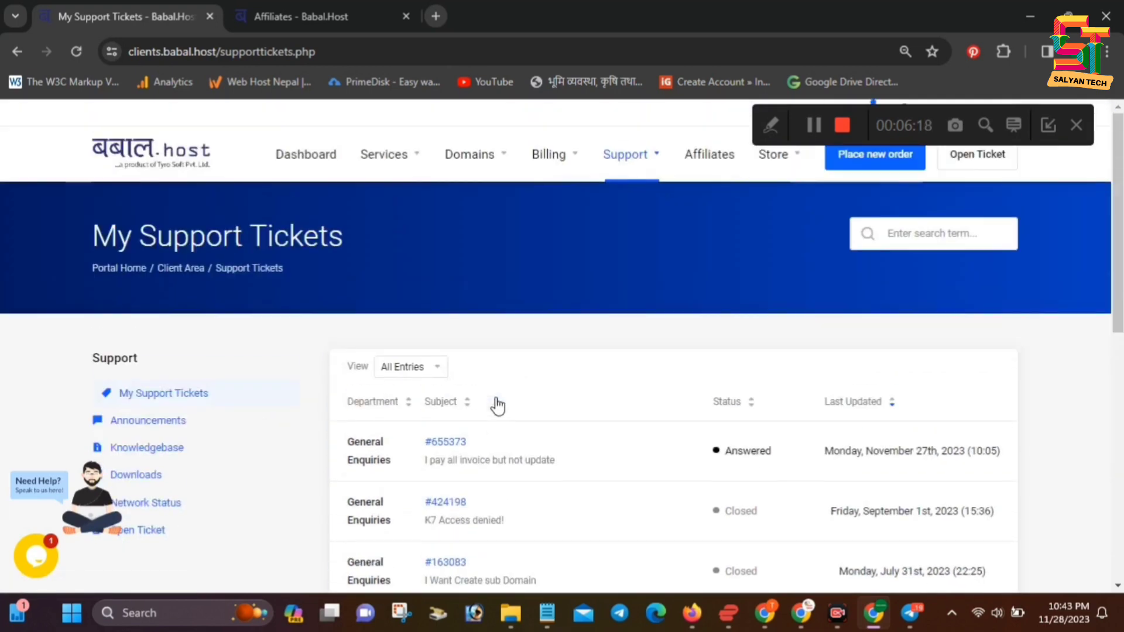
scroll(234, 425, down, 6)
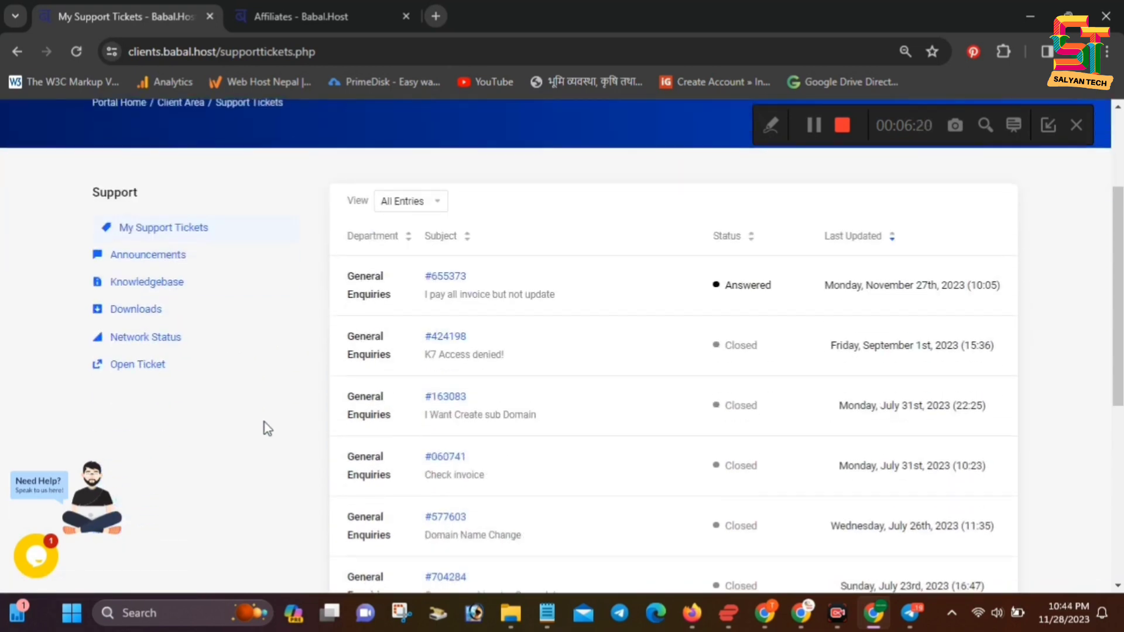
scroll(567, 402, up, 6)
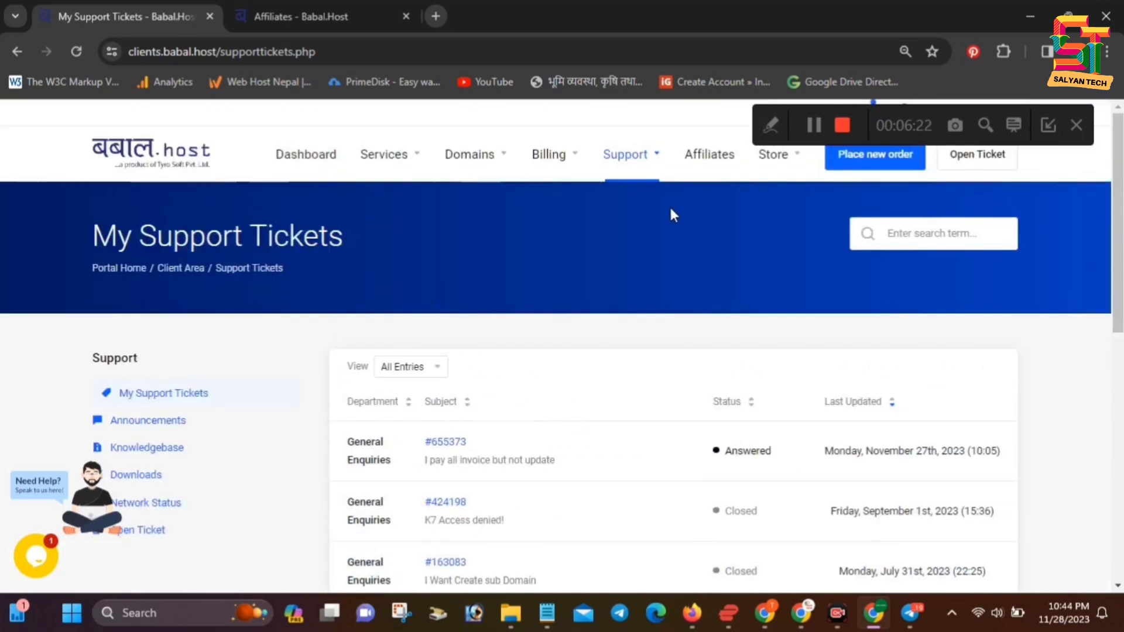
click(646, 163)
Start a new General Enquiries ticket with no related service and High priority
click(650, 384)
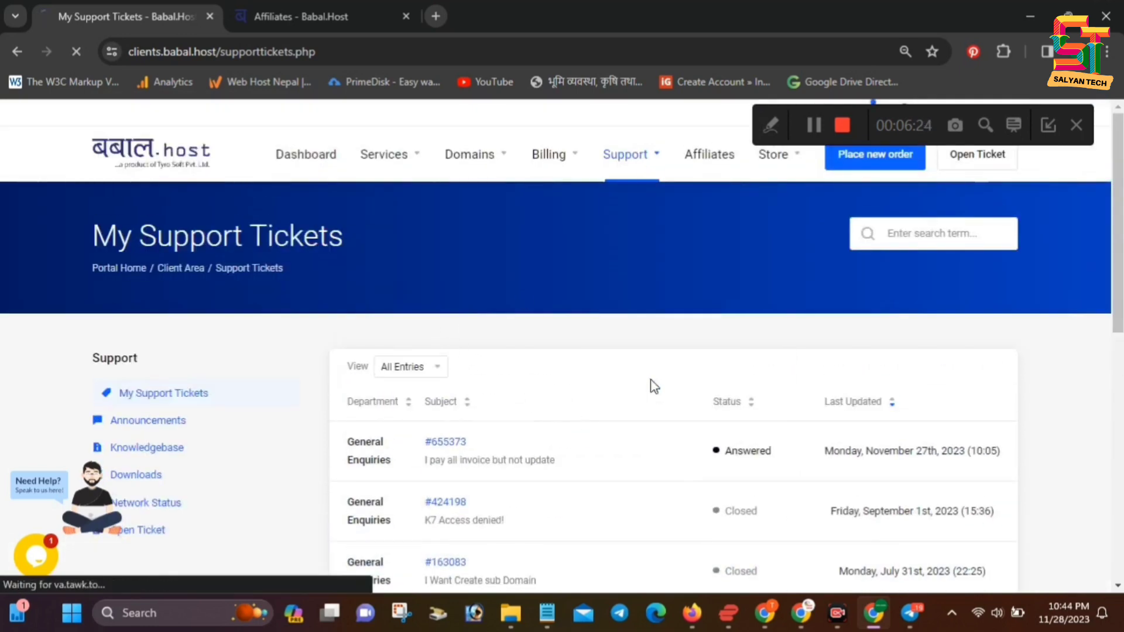
scroll(469, 402, down, 3)
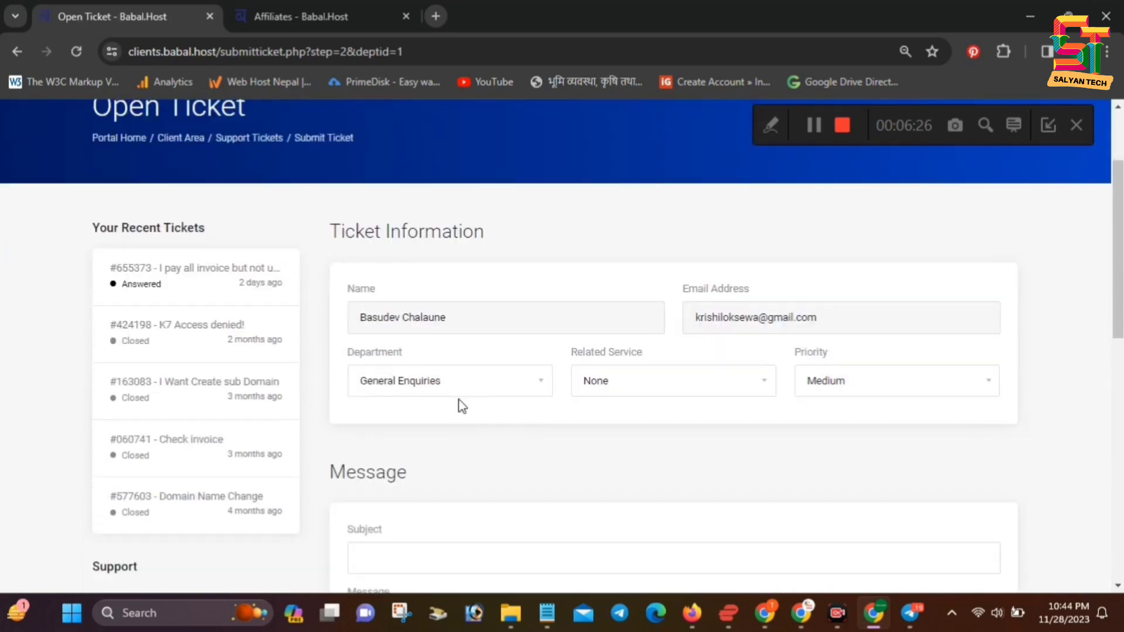
click(486, 352)
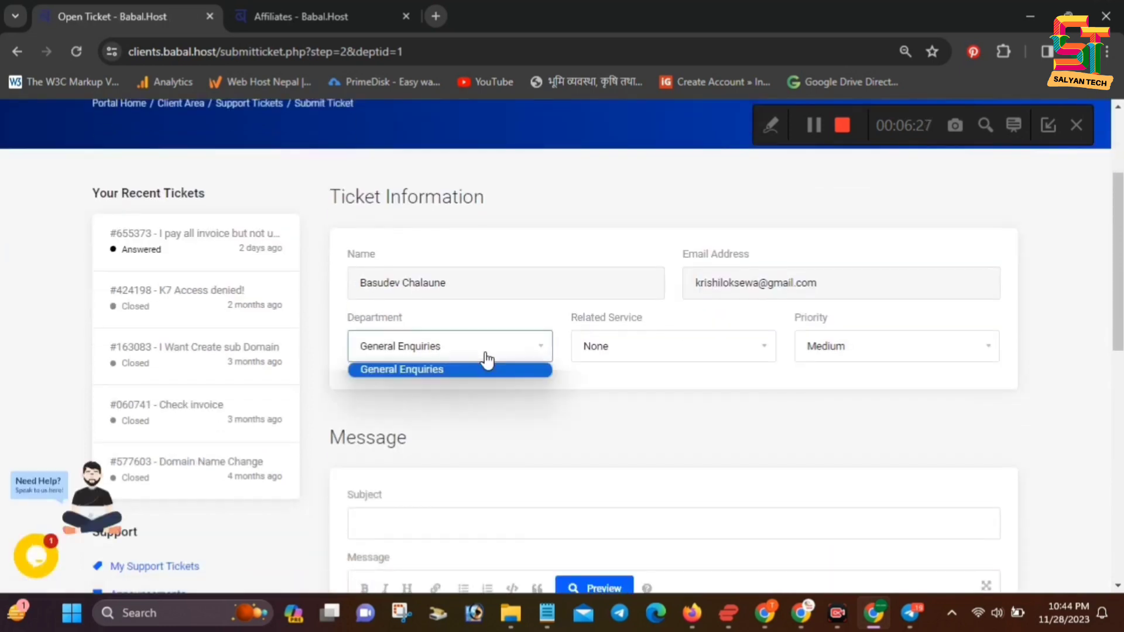
click(686, 346)
click(617, 62)
click(905, 350)
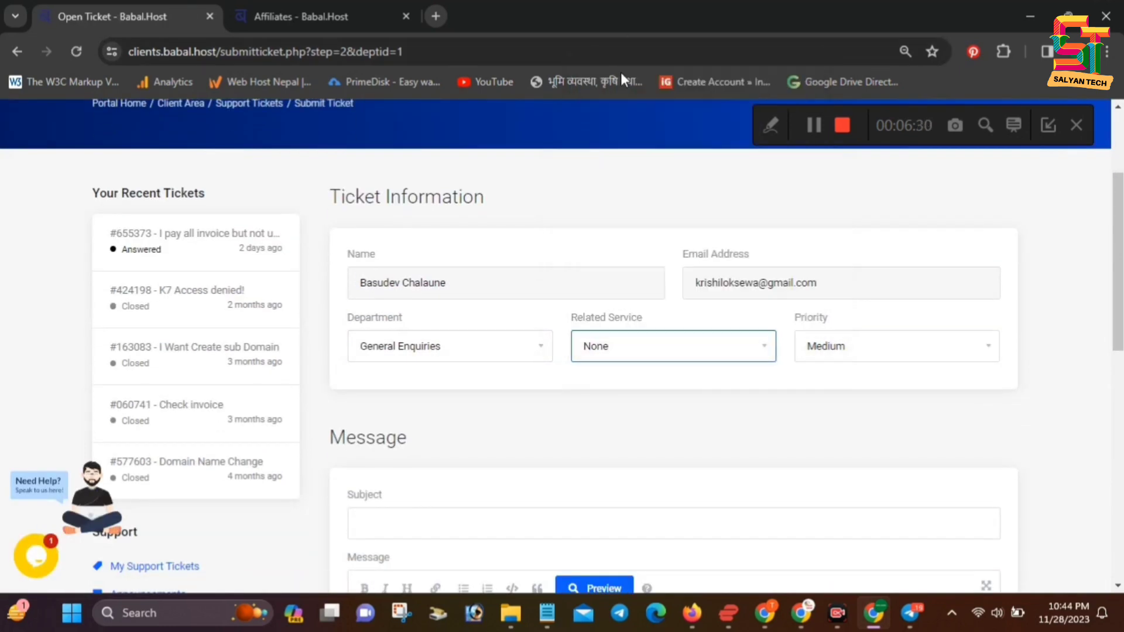
click(835, 368)
scroll(561, 445, down, 3)
Enter the subject 'Payment' and a message saying payment was made via eSewa
click(479, 357)
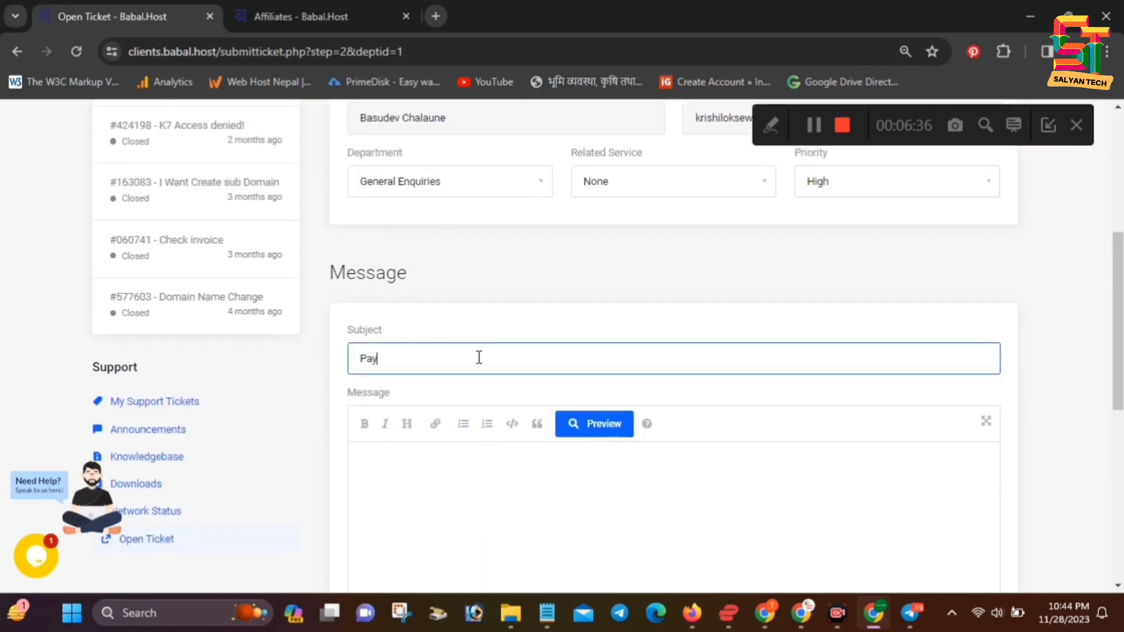
click(503, 471)
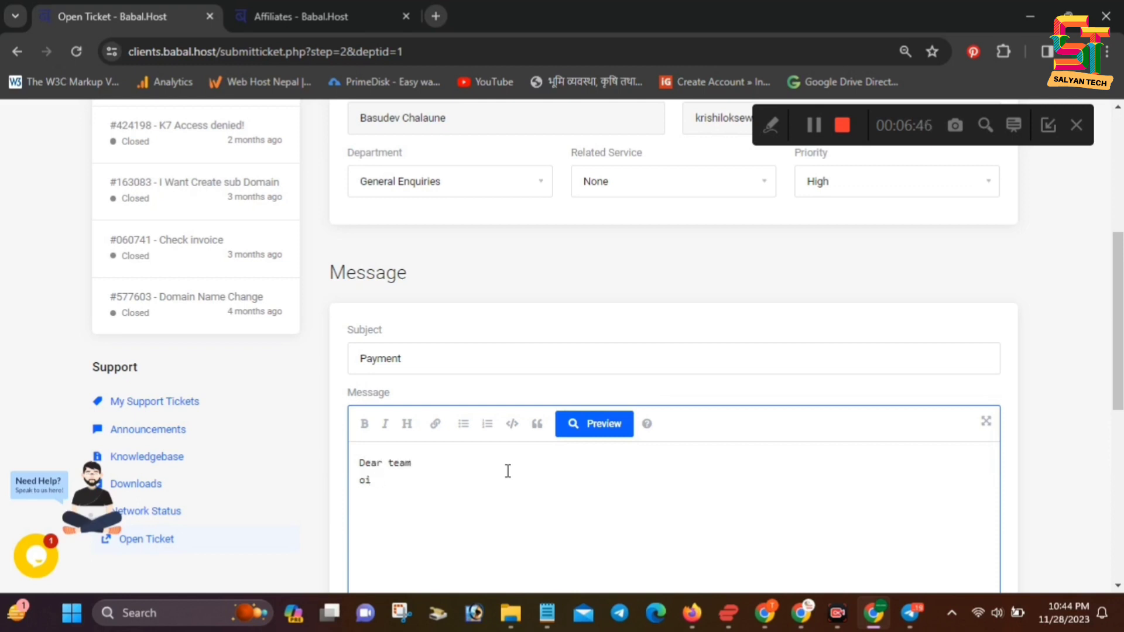
key(BackSpace)
text(y from esewa)
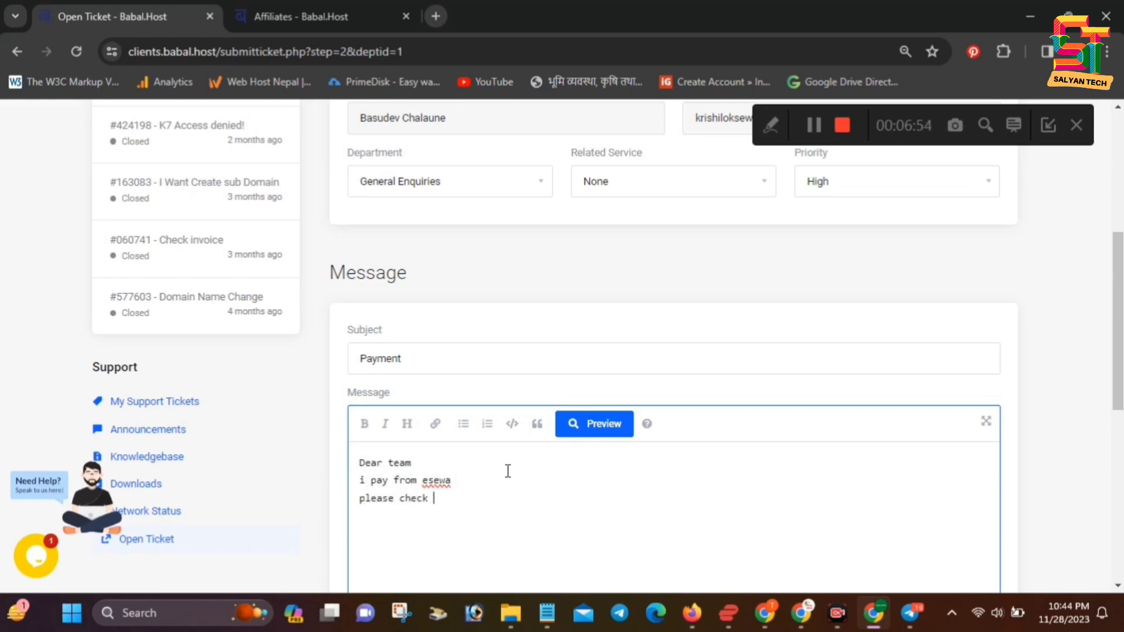
text(oice)
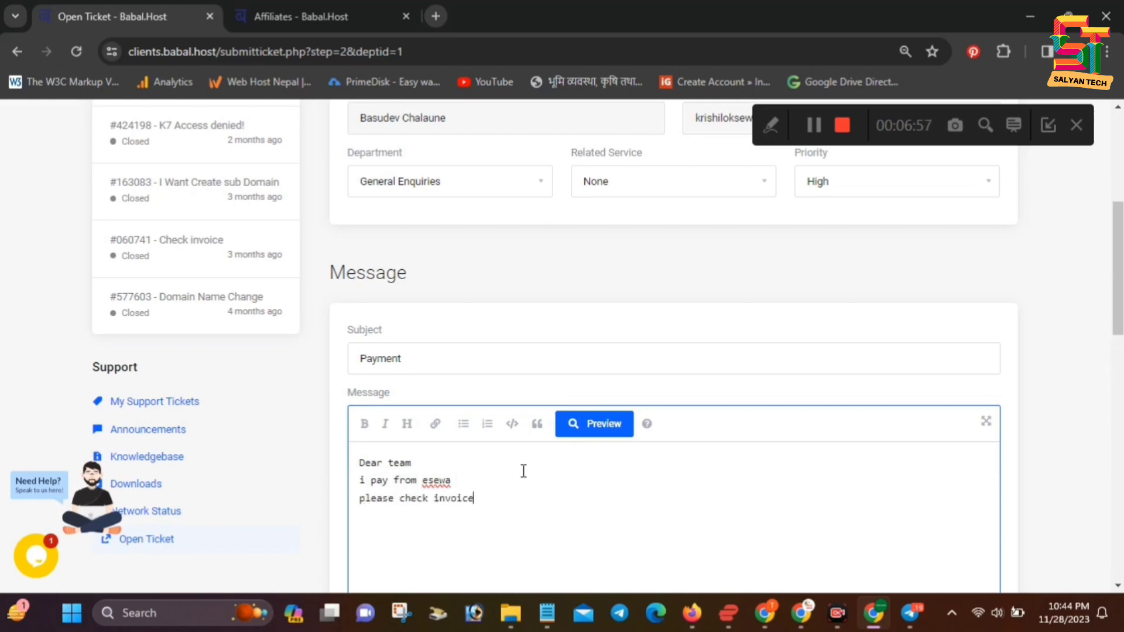
scroll(521, 471, down, 5)
scroll(384, 520, down, 1)
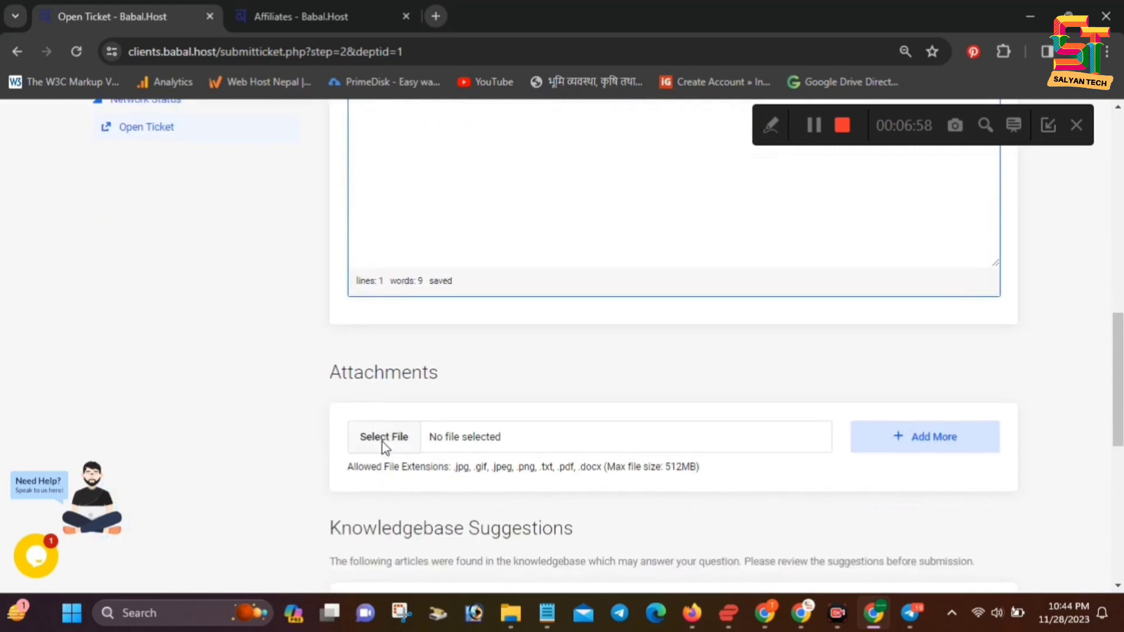
Attach photo_2023-11-28_22-43-20.jpg from the Downloads folder to the ticket
click(382, 443)
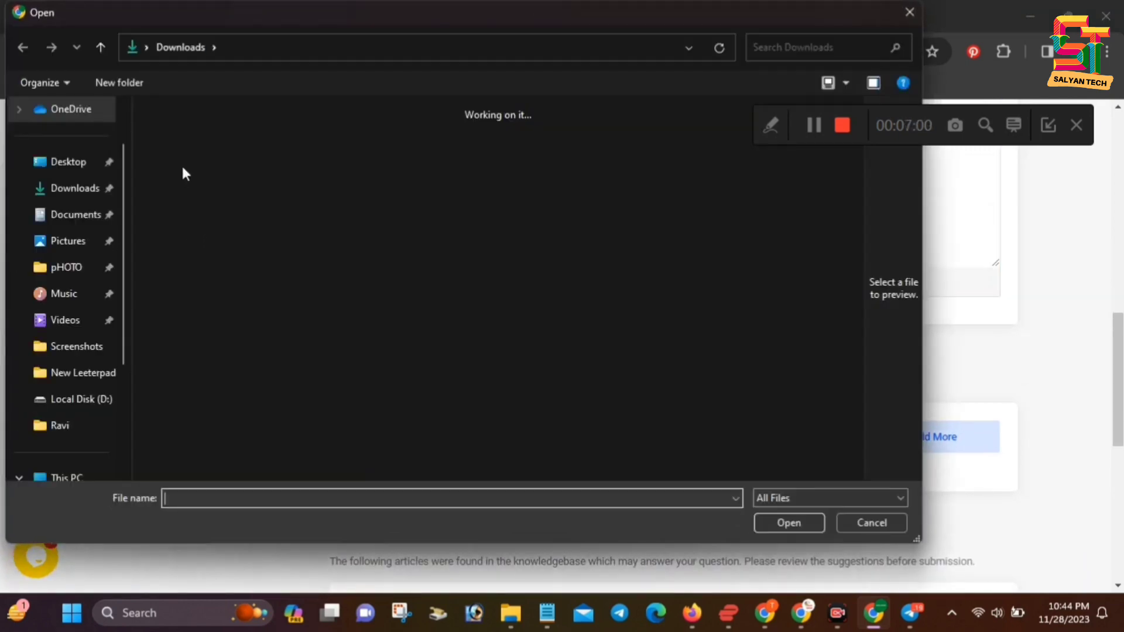
click(174, 164)
click(790, 522)
scroll(595, 377, down, 8)
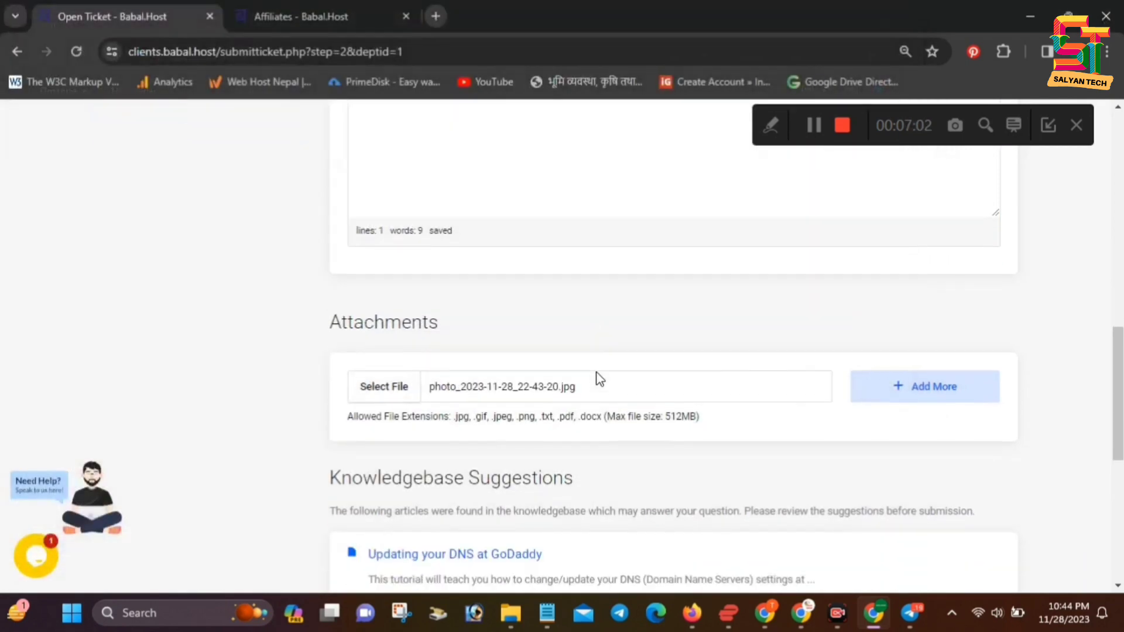
click(367, 487)
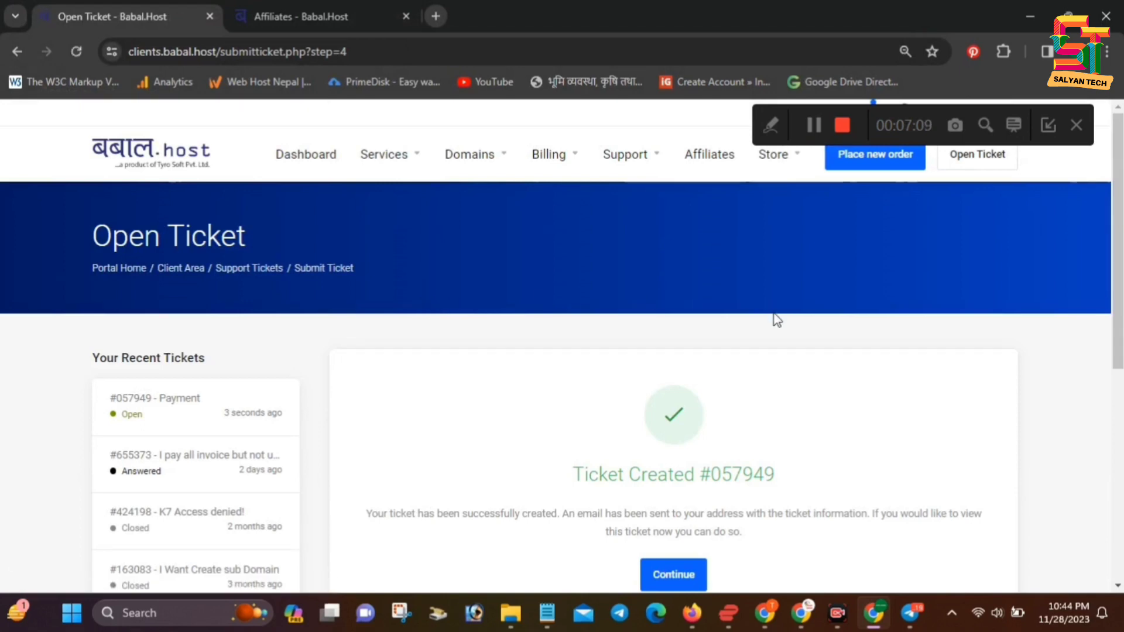
scroll(777, 320, down, 3)
click(649, 408)
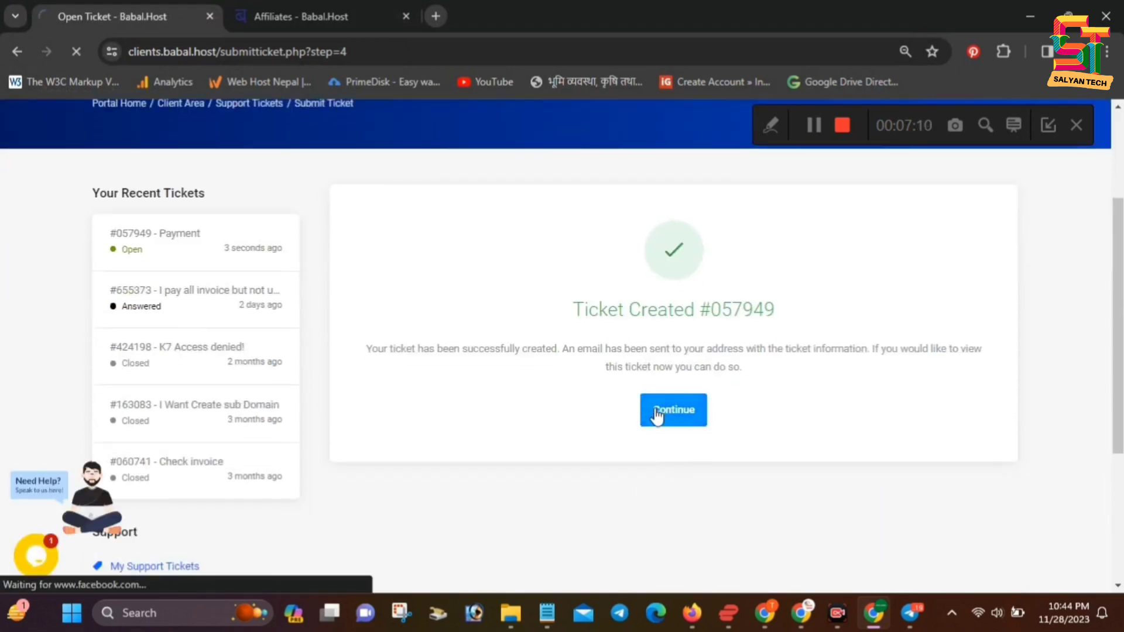
scroll(609, 445, up, 2)
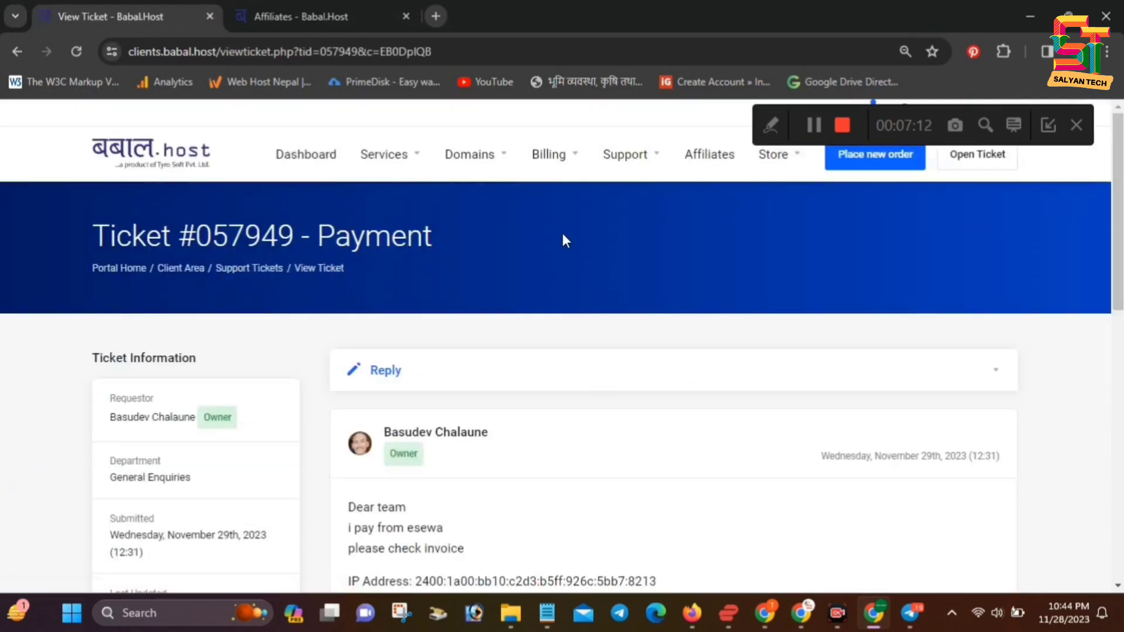
scroll(562, 241, down, 2)
scroll(576, 246, up, 2)
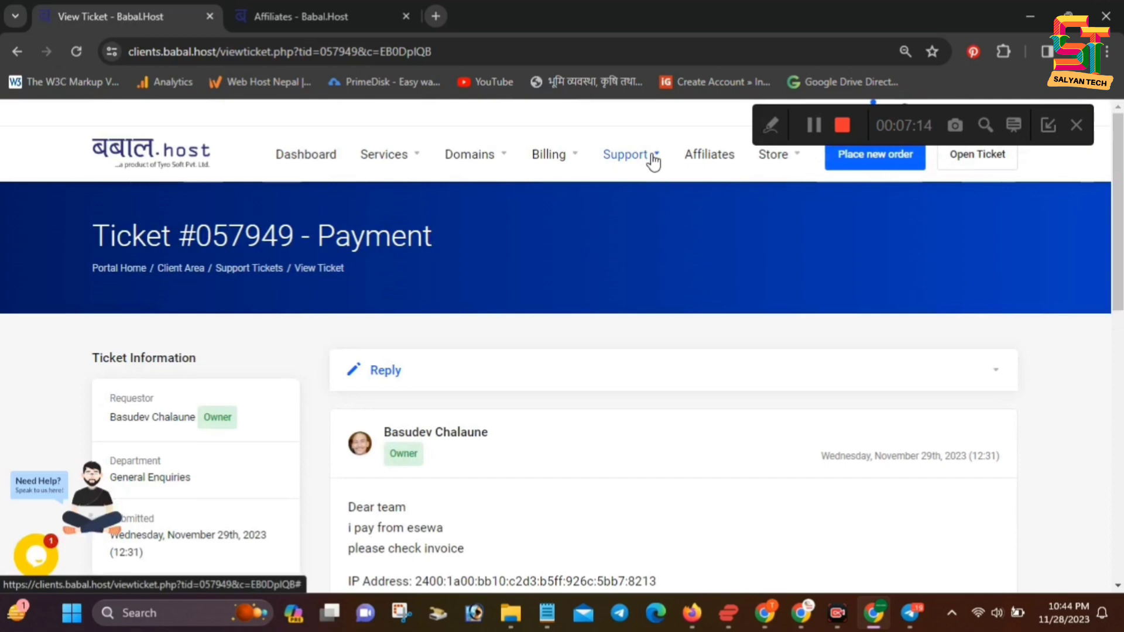
Go to the My Services list from the Services menu
click(472, 170)
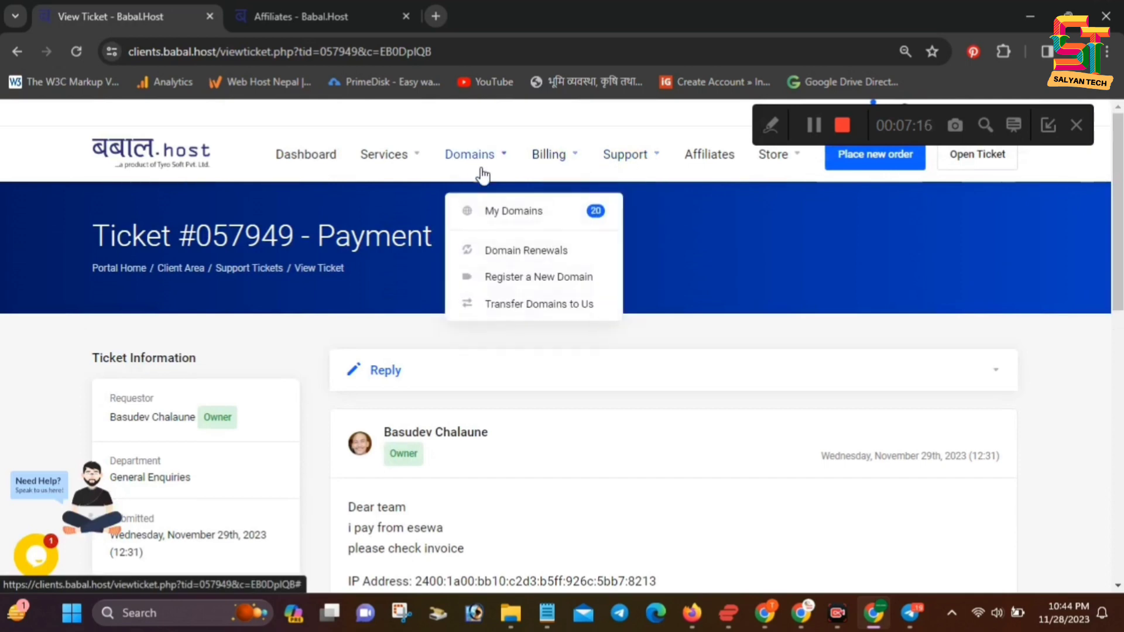
click(375, 157)
click(398, 210)
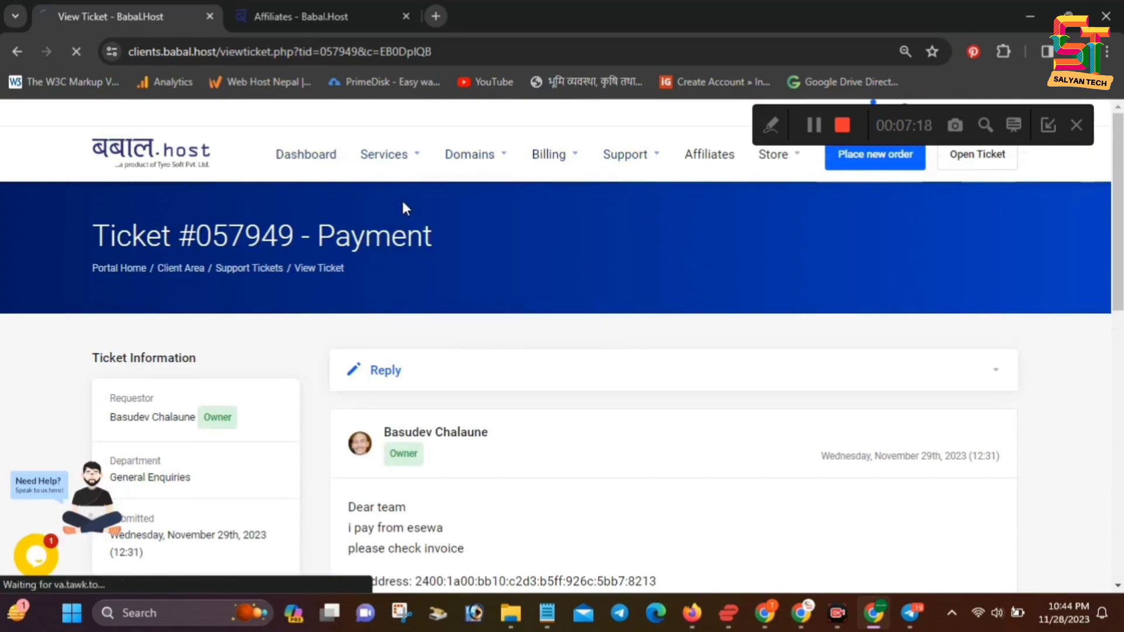
Open the earnadsense.net Web Hosting - Single Unlimited product details
scroll(445, 381, down, 2)
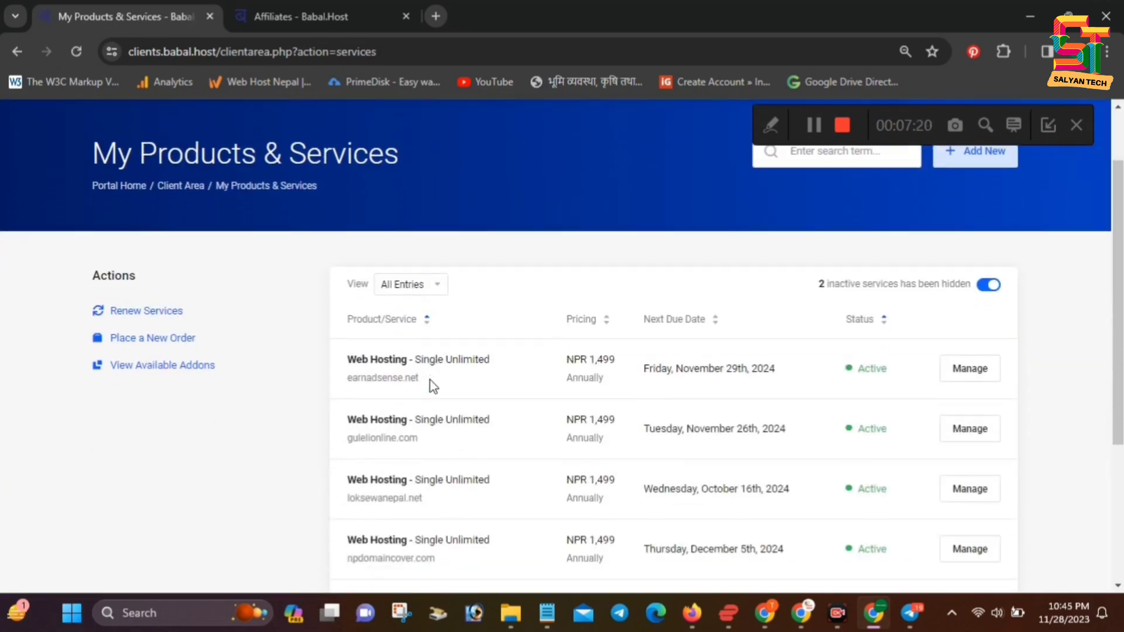
scroll(697, 410, down, 4)
scroll(441, 459, up, 3)
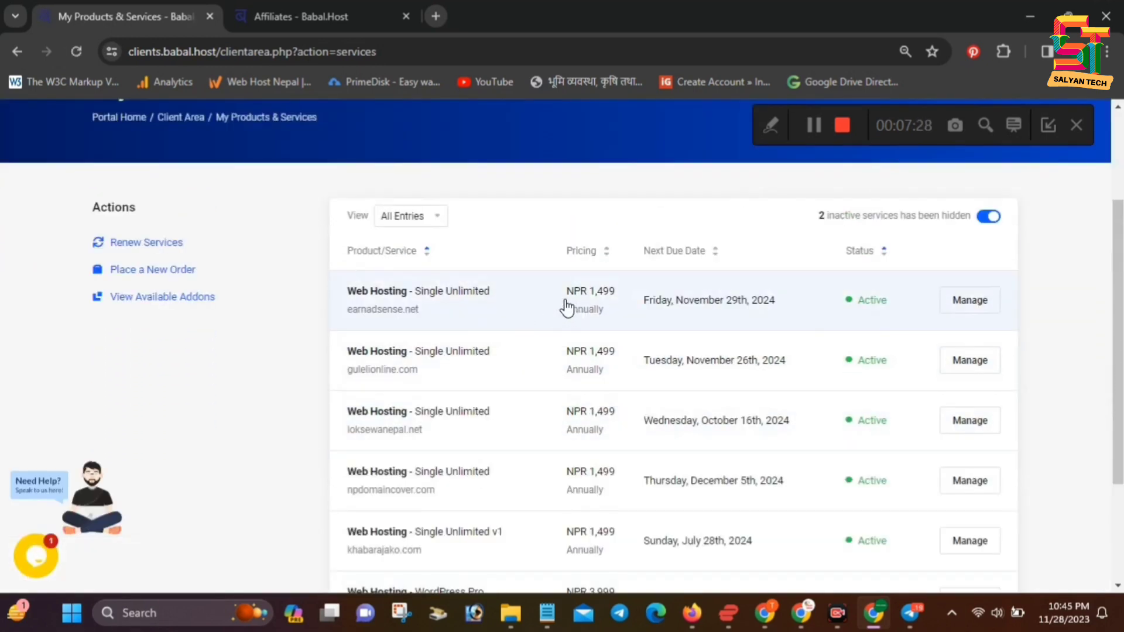
click(489, 310)
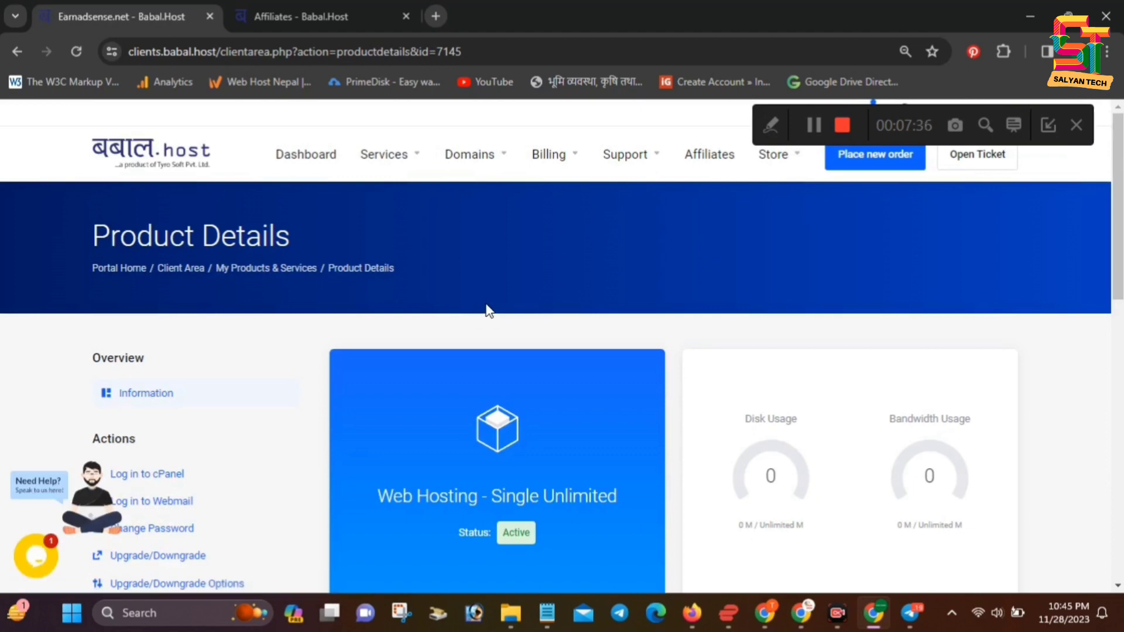
Reload the earnadsense.net product details page
scroll(624, 354, down, 5)
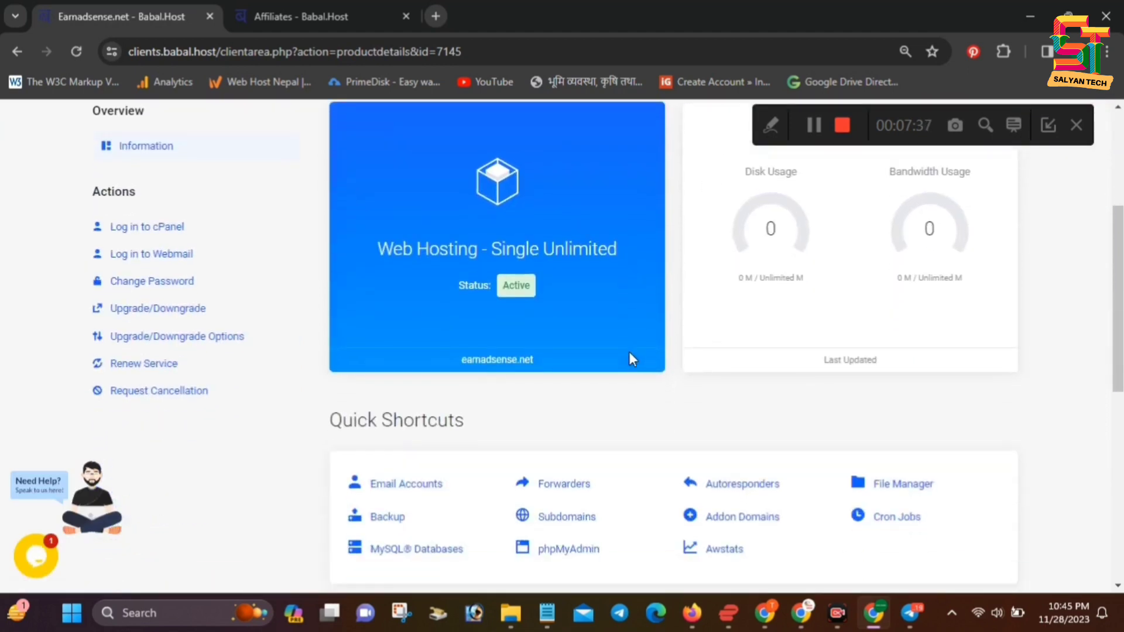
scroll(657, 428, up, 4)
scroll(491, 410, down, 4)
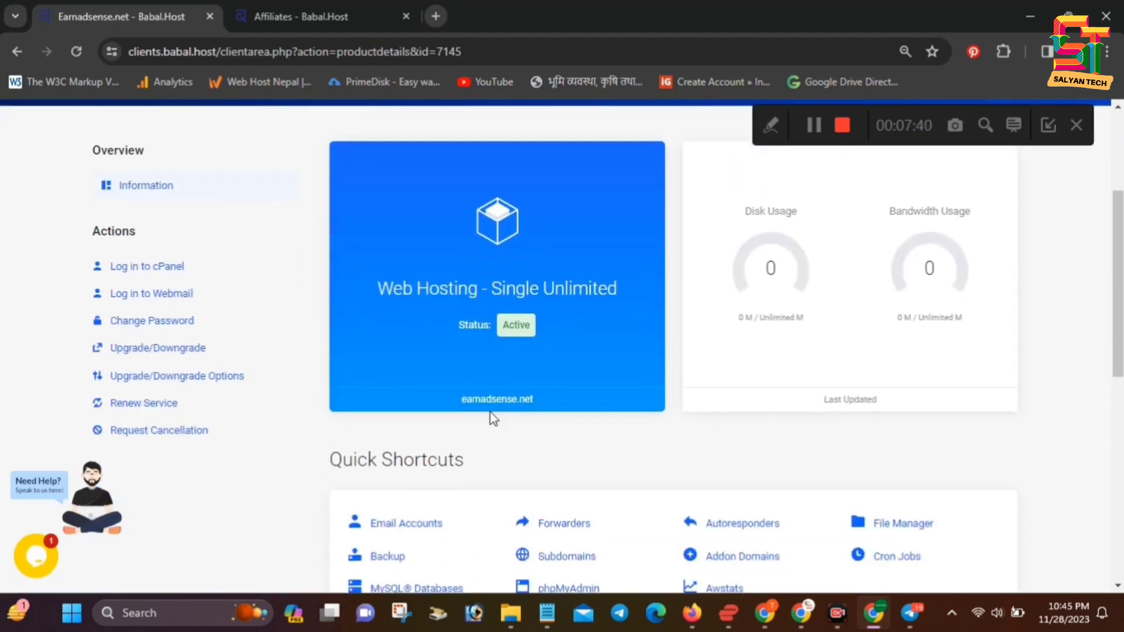
scroll(223, 229, up, 2)
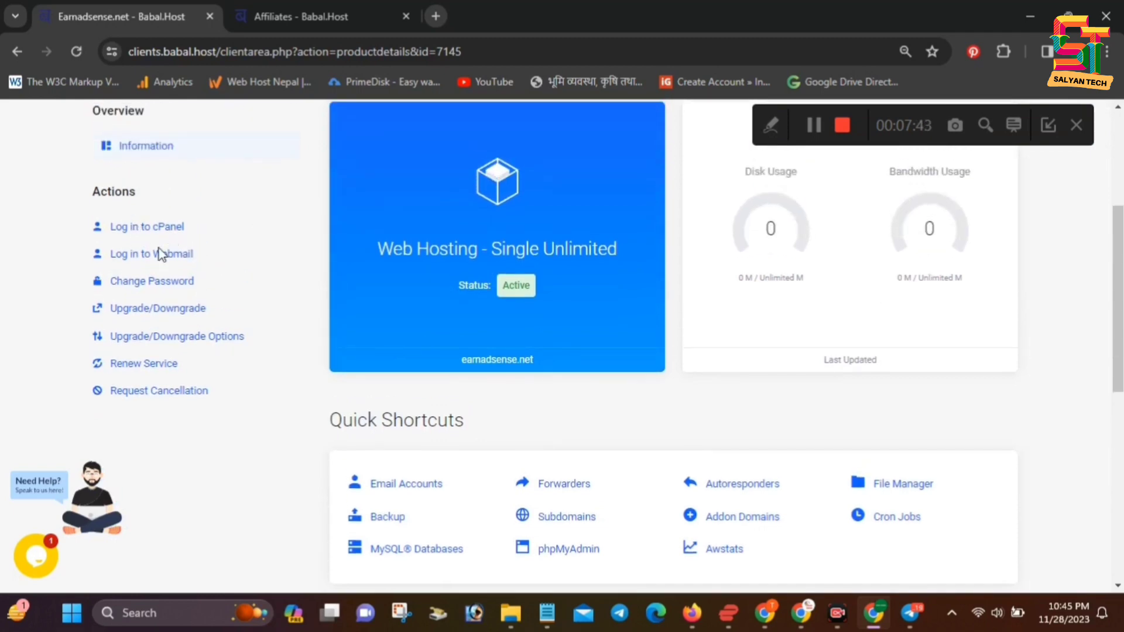
scroll(141, 241, up, 3)
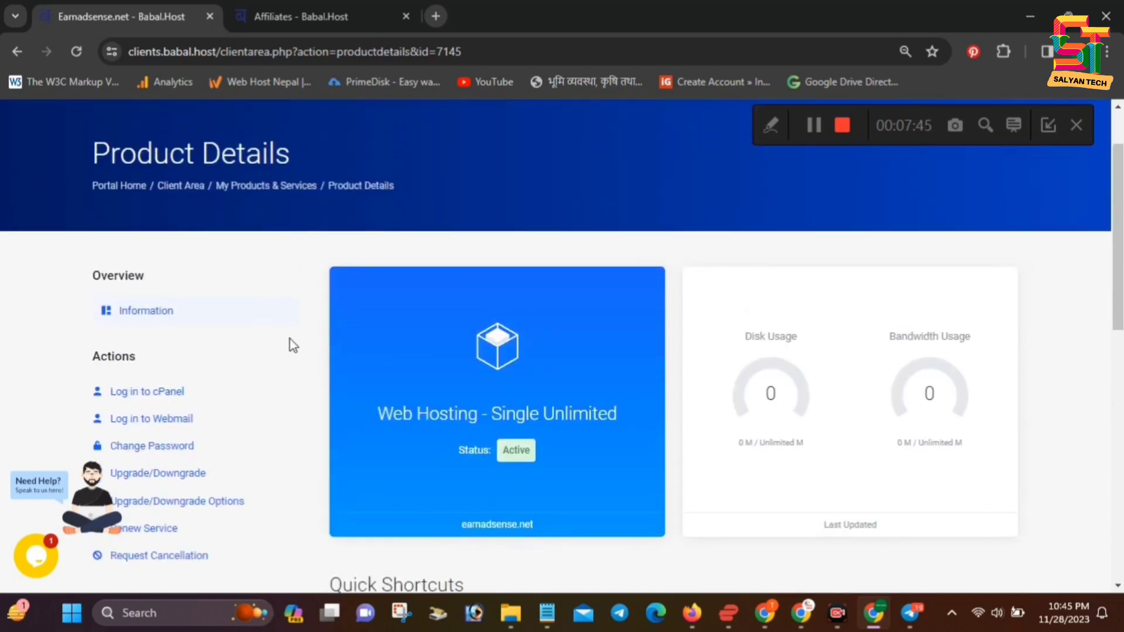
scroll(472, 419, down, 5)
click(76, 51)
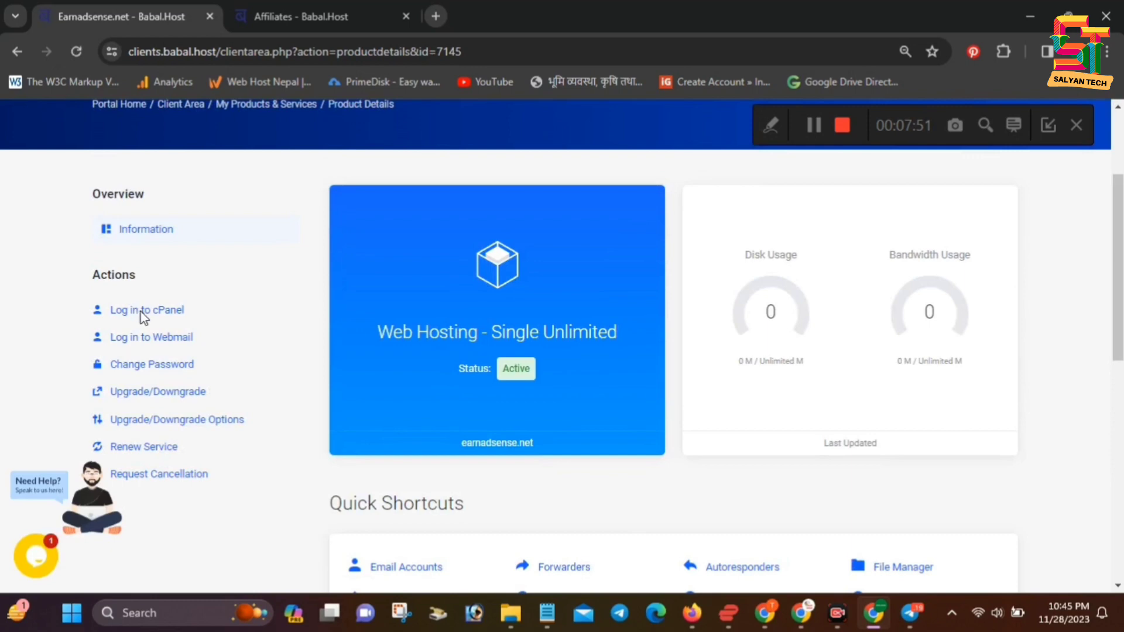
Decline cPanel's Interface Analytics prompt and open the Softaculous WordPress 6.4.1 installer
click(142, 311)
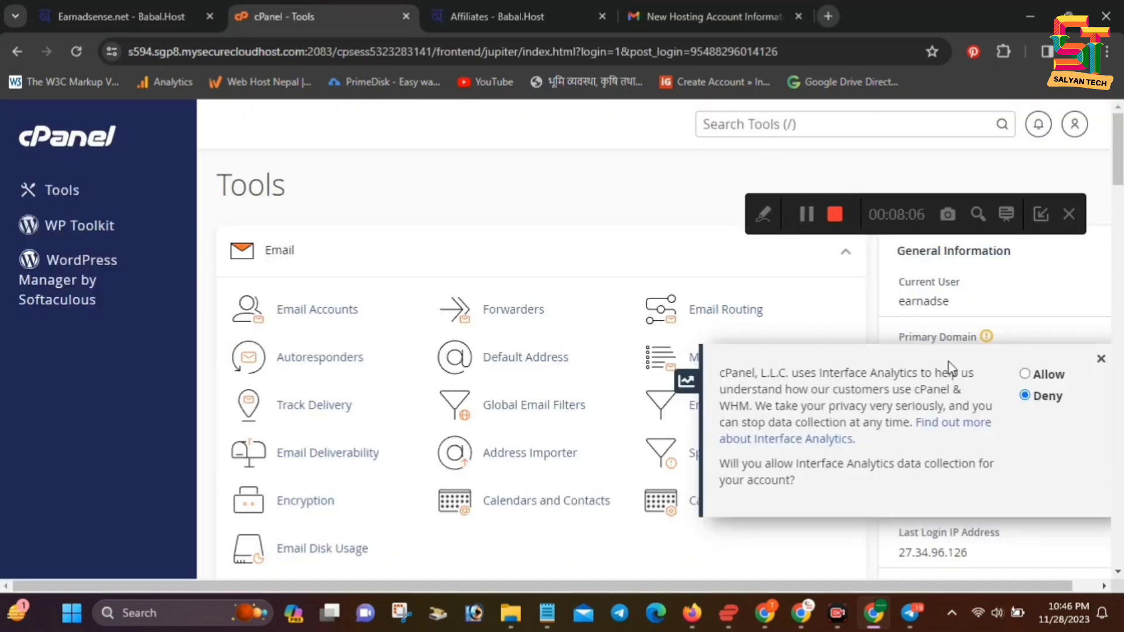
click(1100, 365)
scroll(351, 386, down, 3)
scroll(429, 354, down, 3)
scroll(429, 351, down, 20)
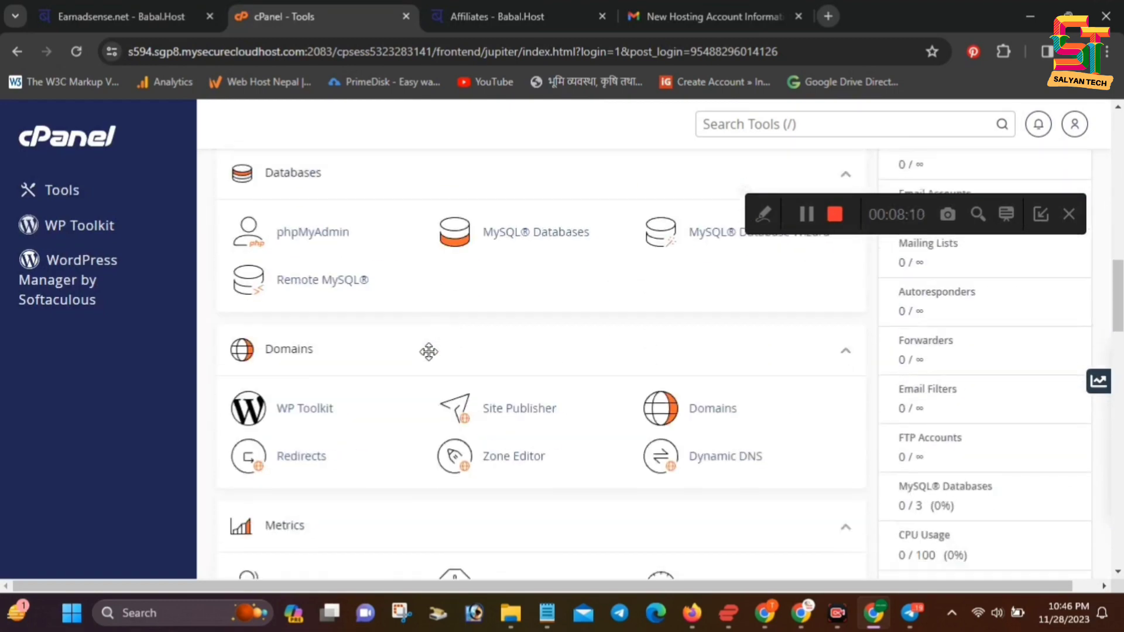
scroll(428, 352, down, 1)
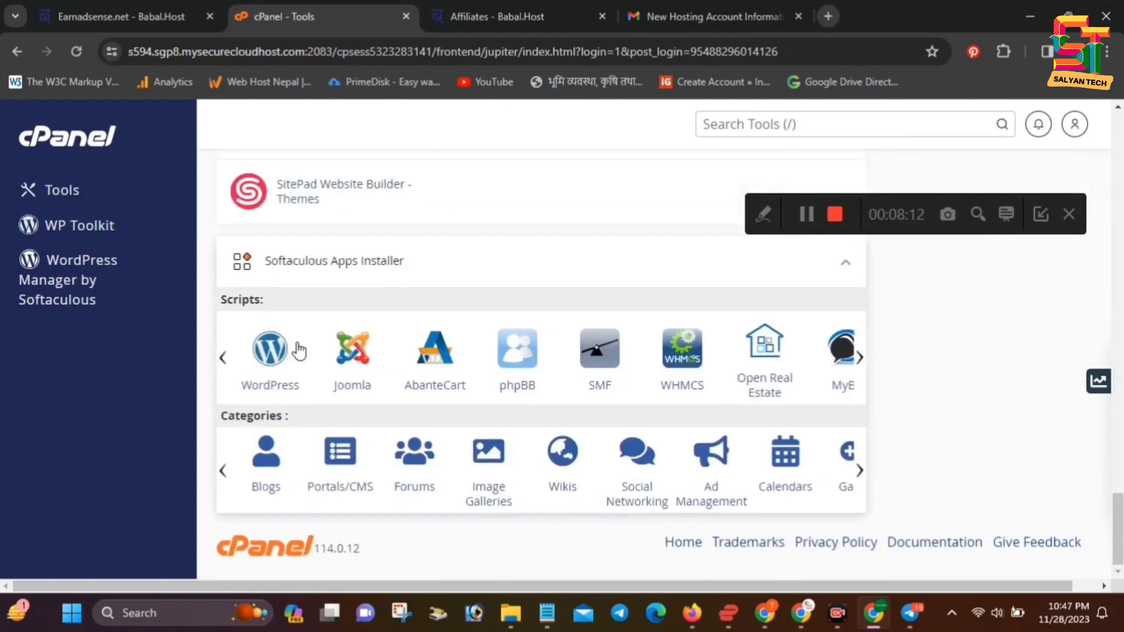
click(281, 362)
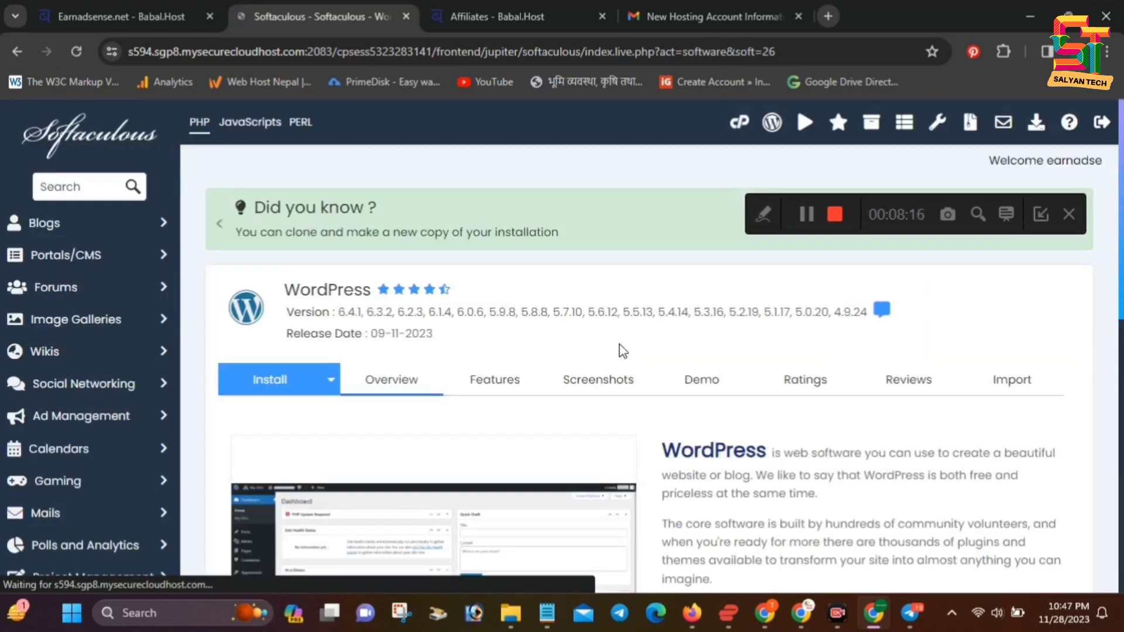
scroll(465, 351, down, 10)
scroll(410, 370, down, 2)
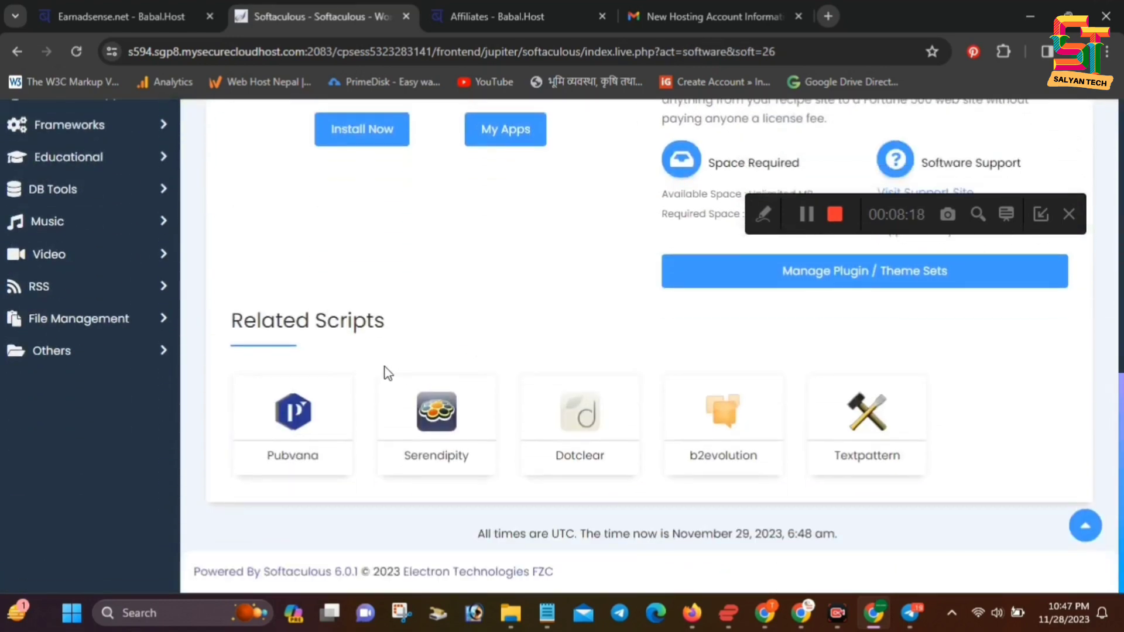
scroll(386, 383, up, 4)
click(385, 378)
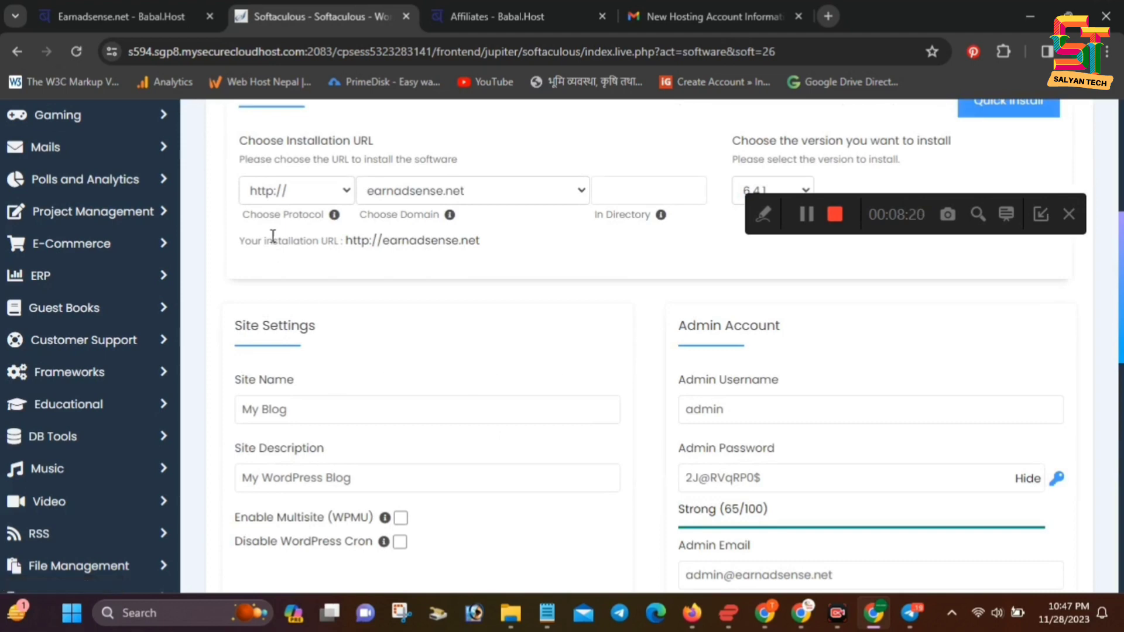
scroll(275, 250, up, 1)
click(306, 280)
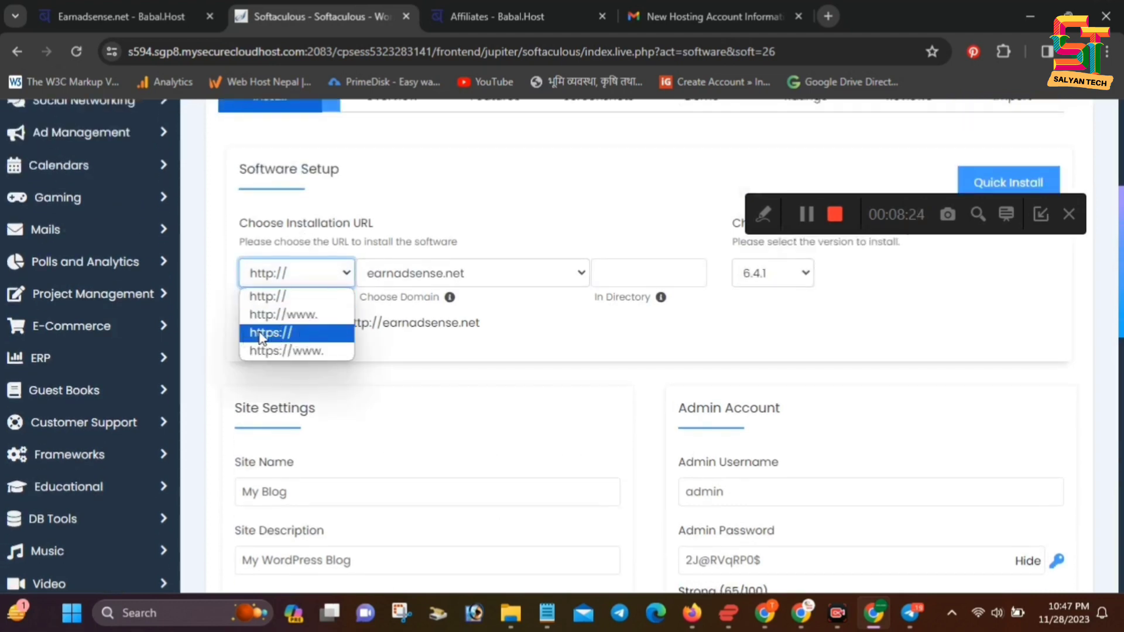
click(280, 339)
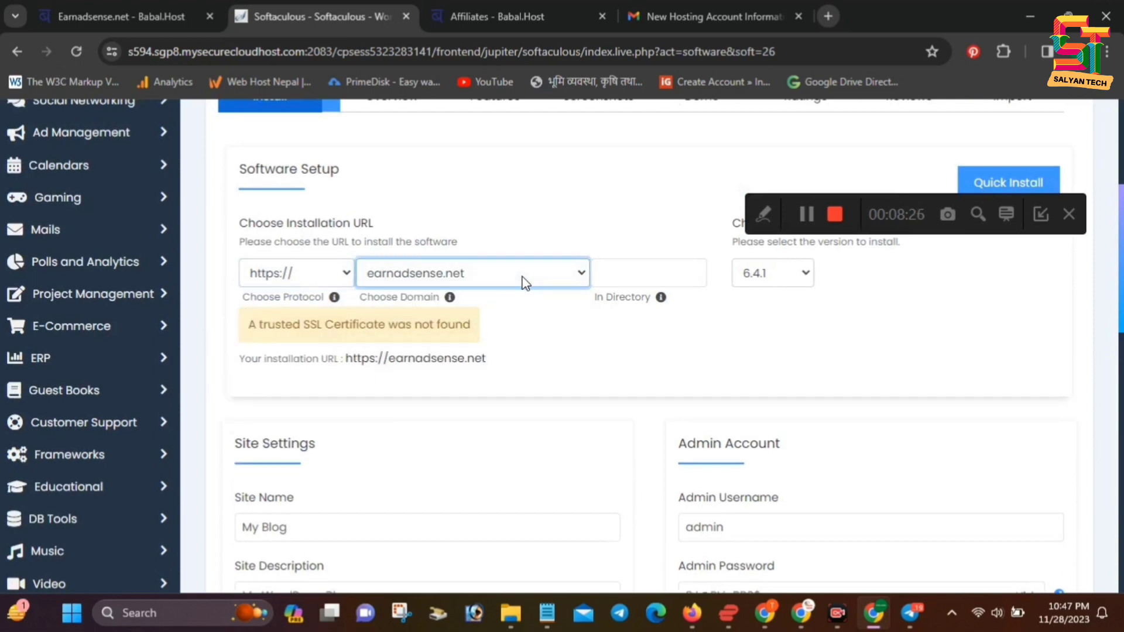
click(638, 276)
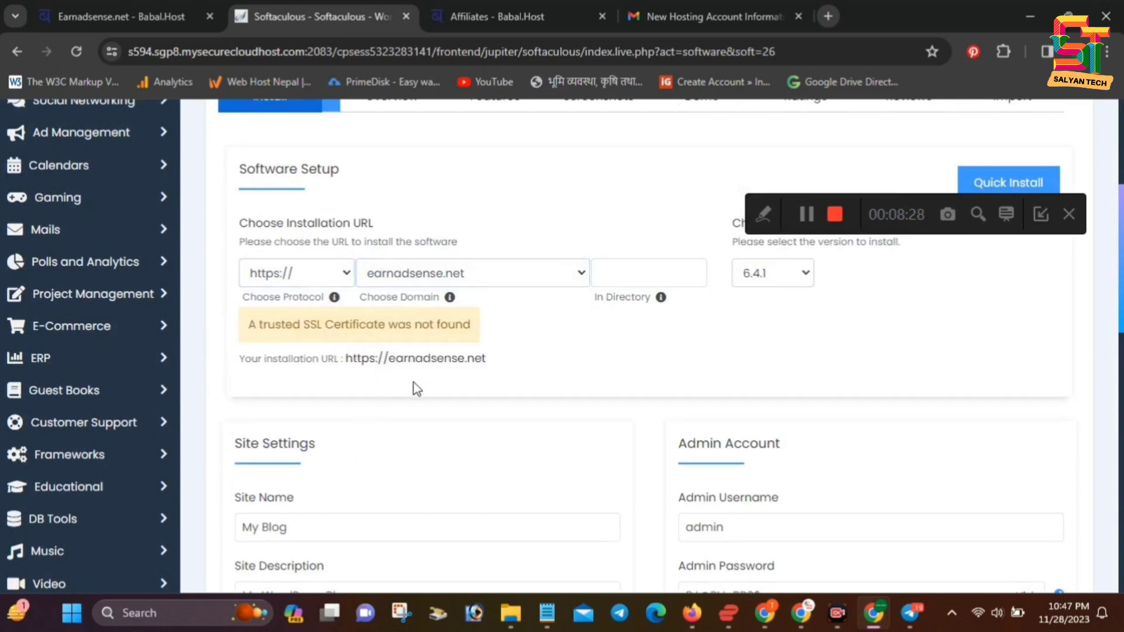
Rename the site from My Blog to 'Earn Adsense' and clear the site description
scroll(597, 389, up, 1)
scroll(557, 436, down, 3)
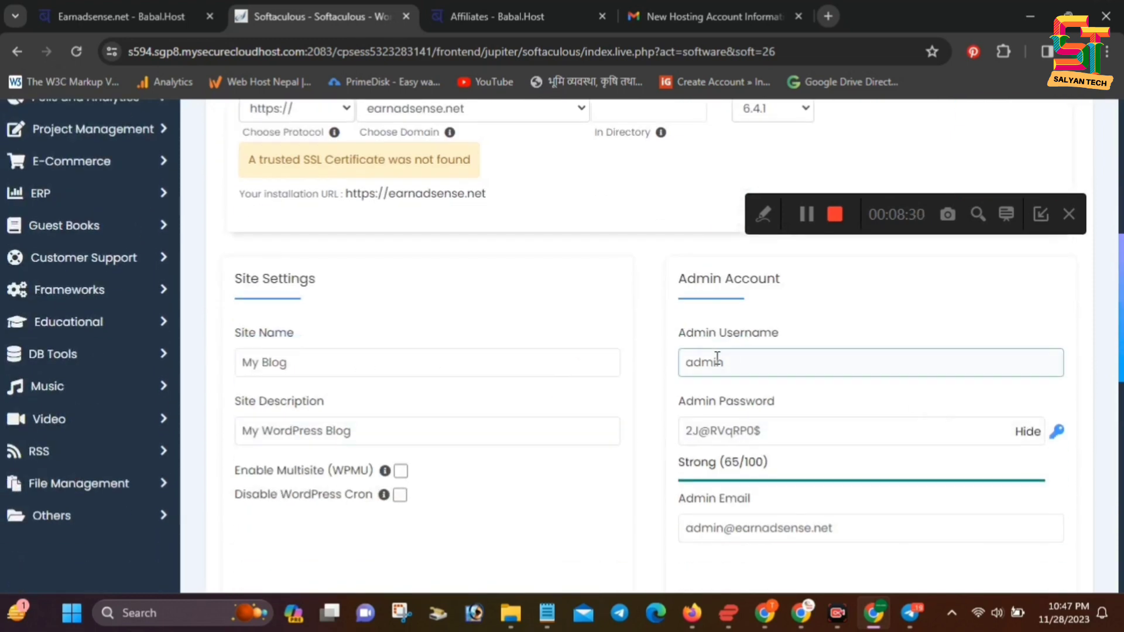
drag(381, 366, 126, 376)
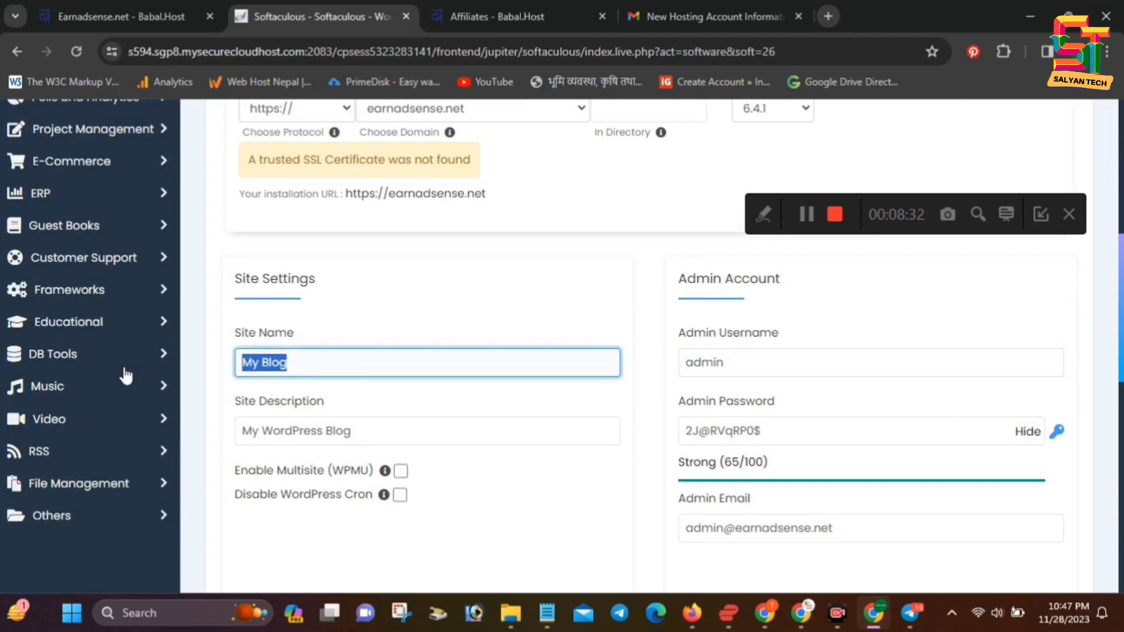
key(BackSpace)
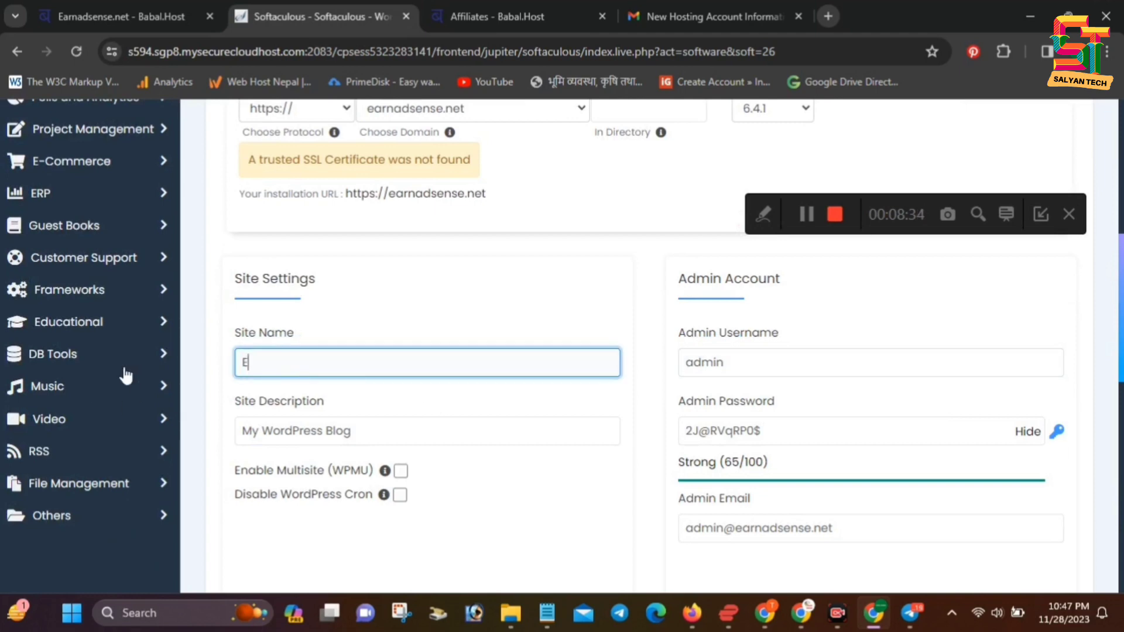
text(Earn Adsense)
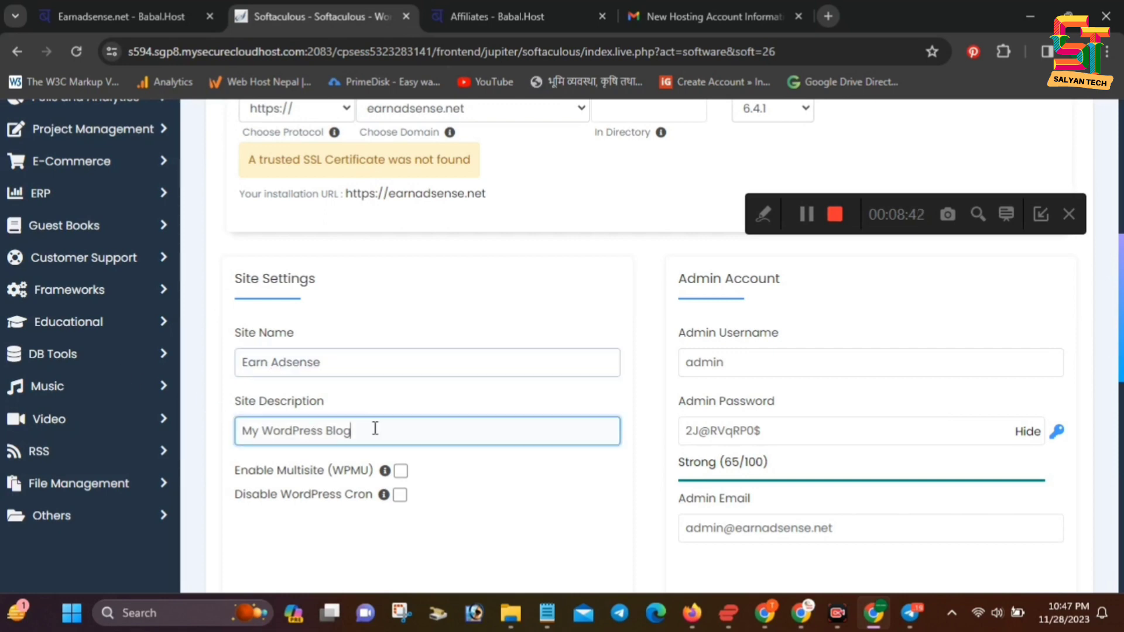
drag(375, 431, 233, 433)
key(BackSpace)
Replace the default admin e-mail with the owner's e-mail address
click(816, 351)
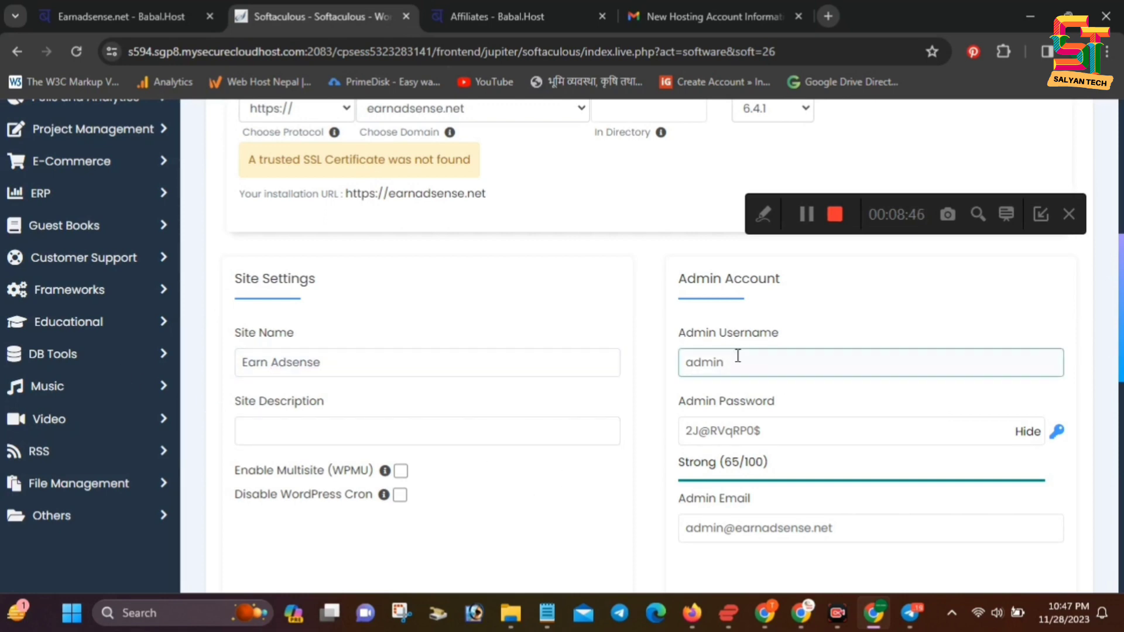
click(784, 532)
drag(895, 524, 675, 540)
key(BackSpace)
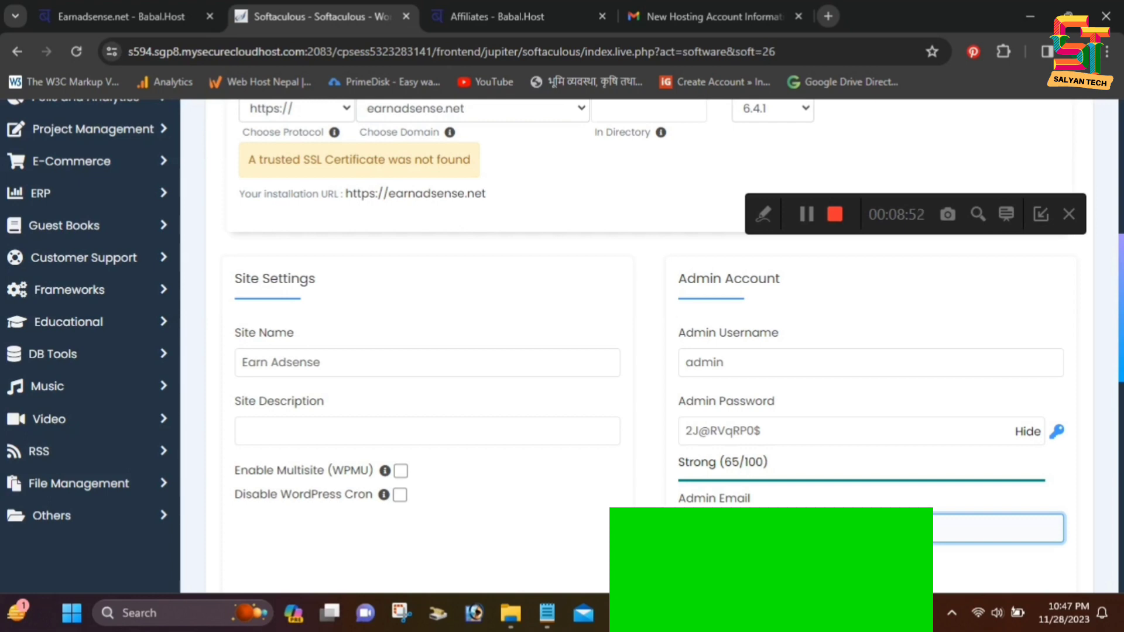
click(788, 431)
drag(788, 431, 680, 432)
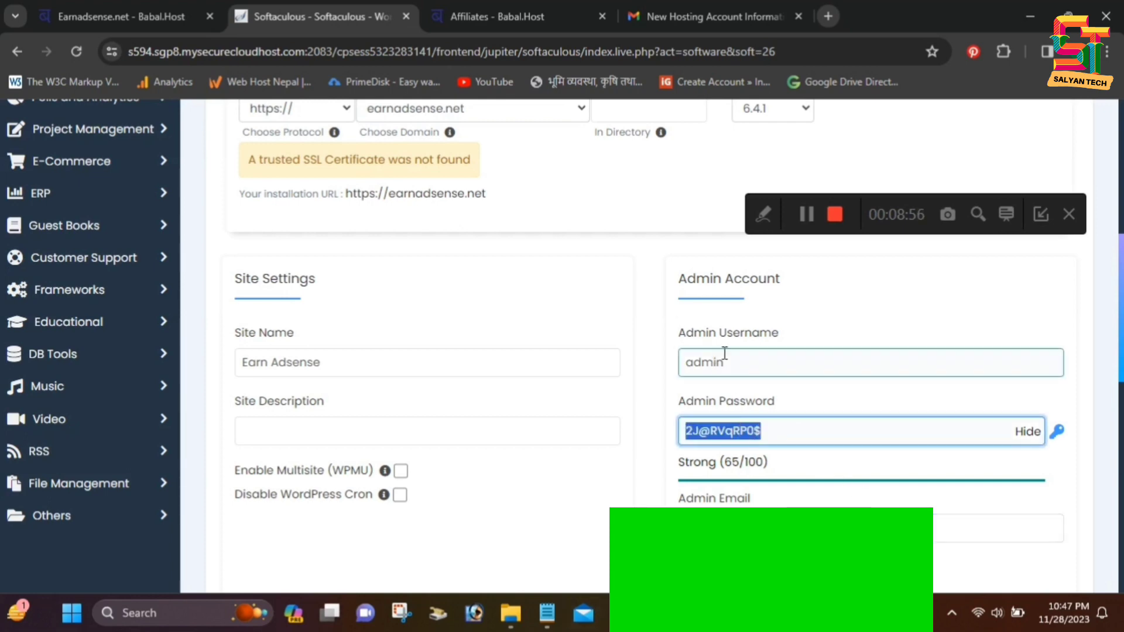
scroll(749, 293, down, 7)
scroll(597, 369, up, 8)
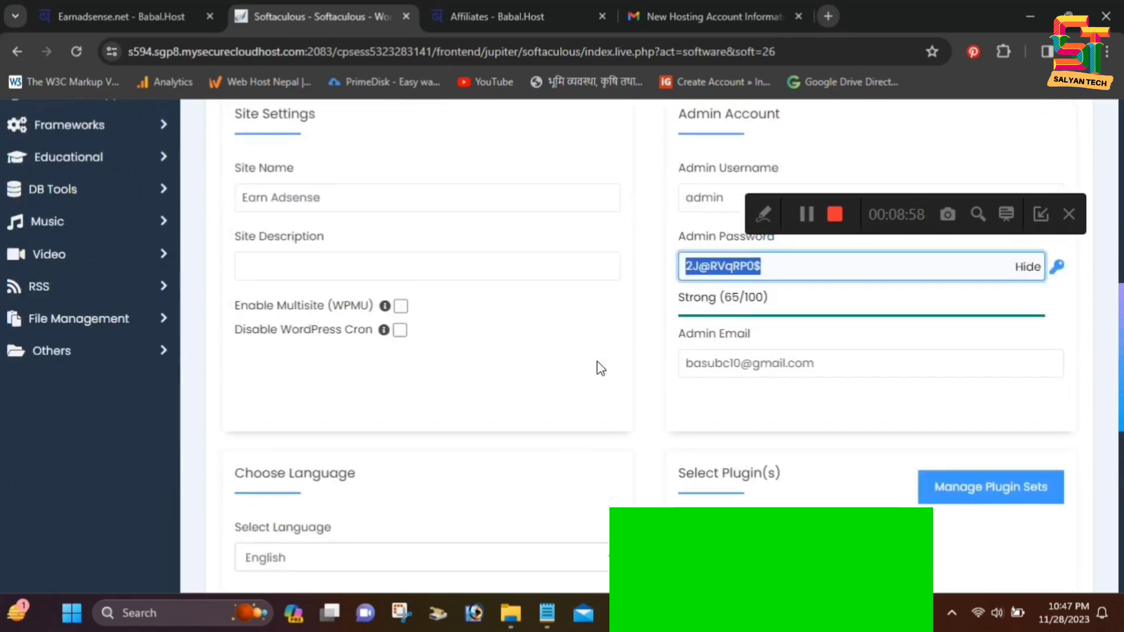
scroll(597, 363, down, 10)
scroll(563, 418, down, 2)
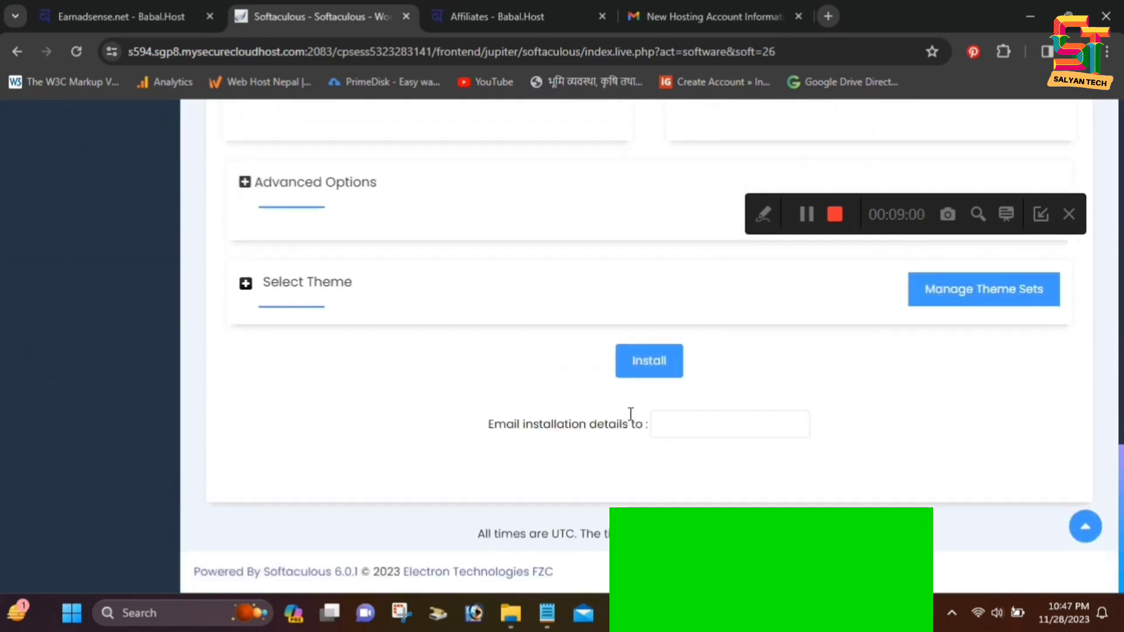
click(648, 363)
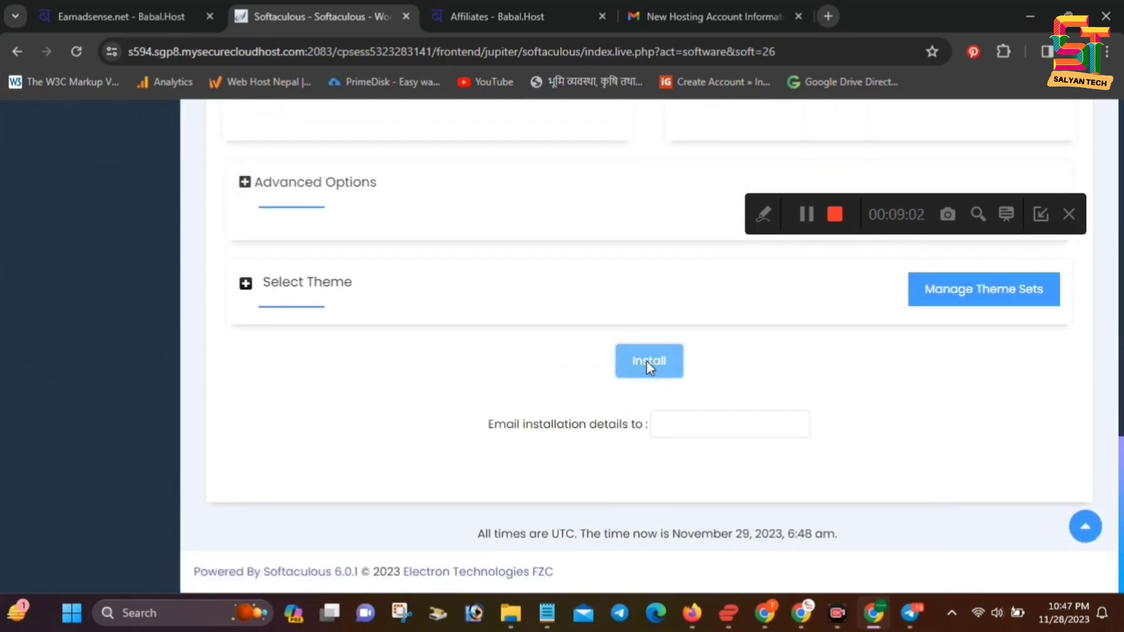